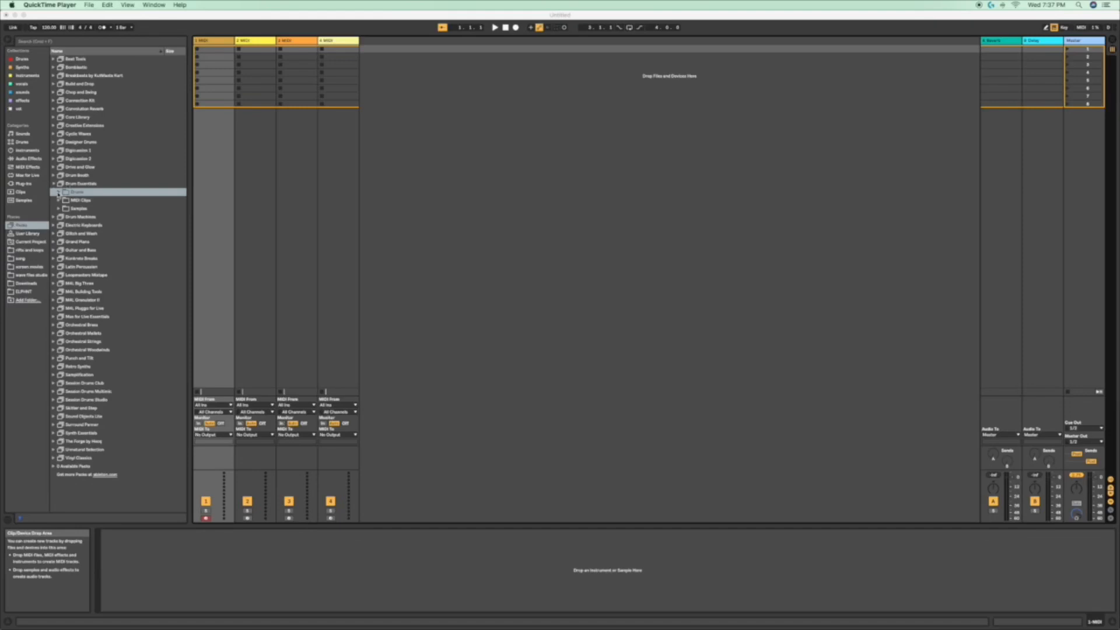
Step: Load 808 Startup Kit.adg from the Drum Machines folder of the Drum Essentials pack onto the first MIDI track
left_click(59, 192)
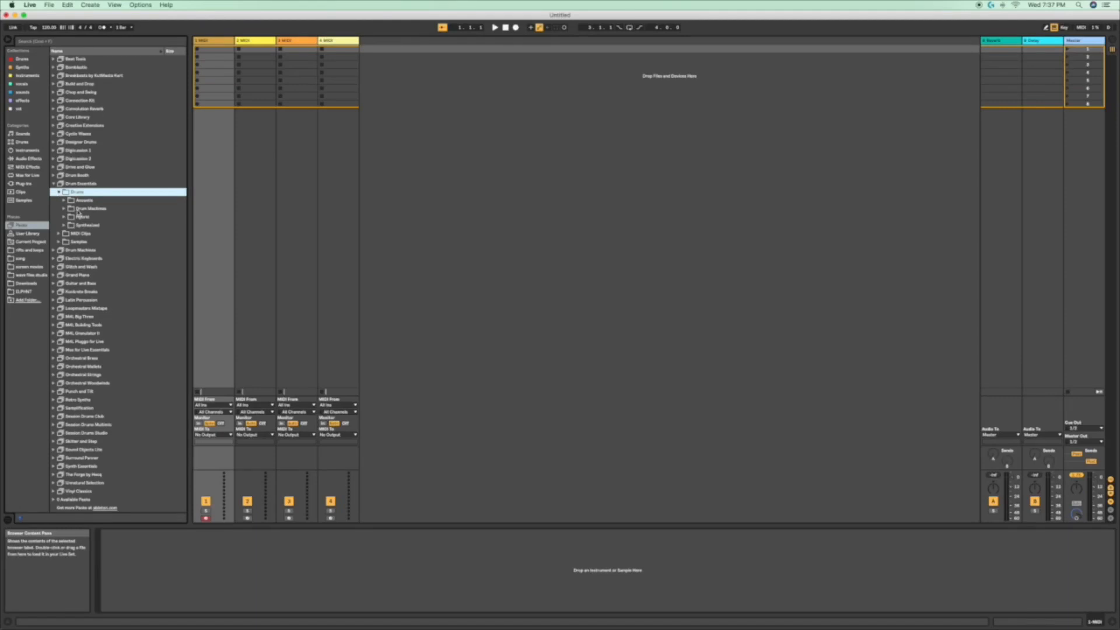
left_click(65, 209)
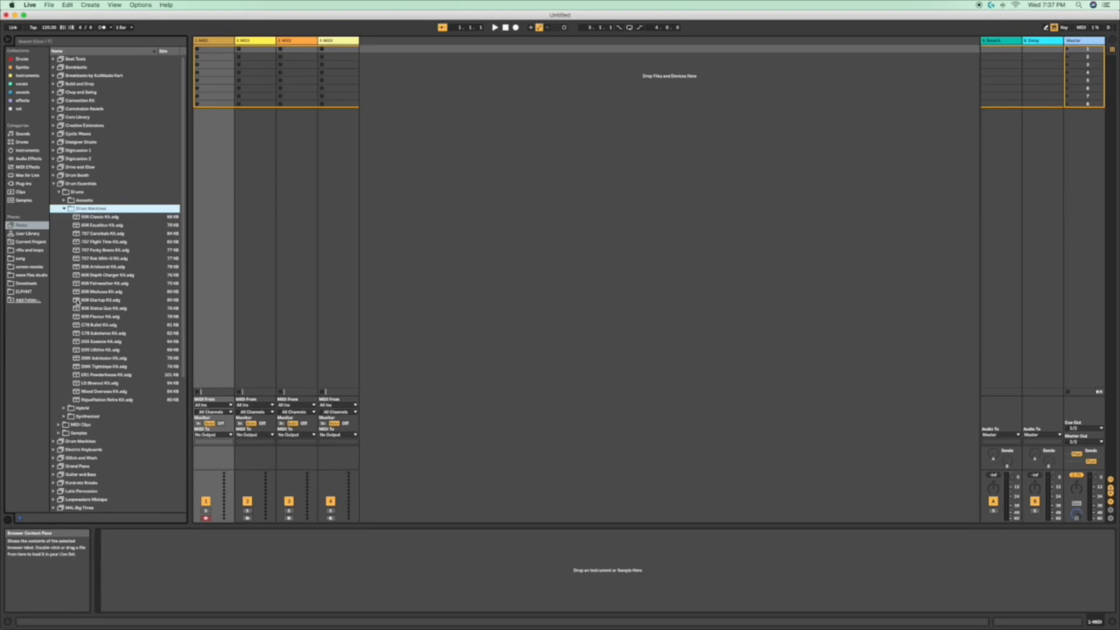
left_click_drag(76, 302, 195, 293)
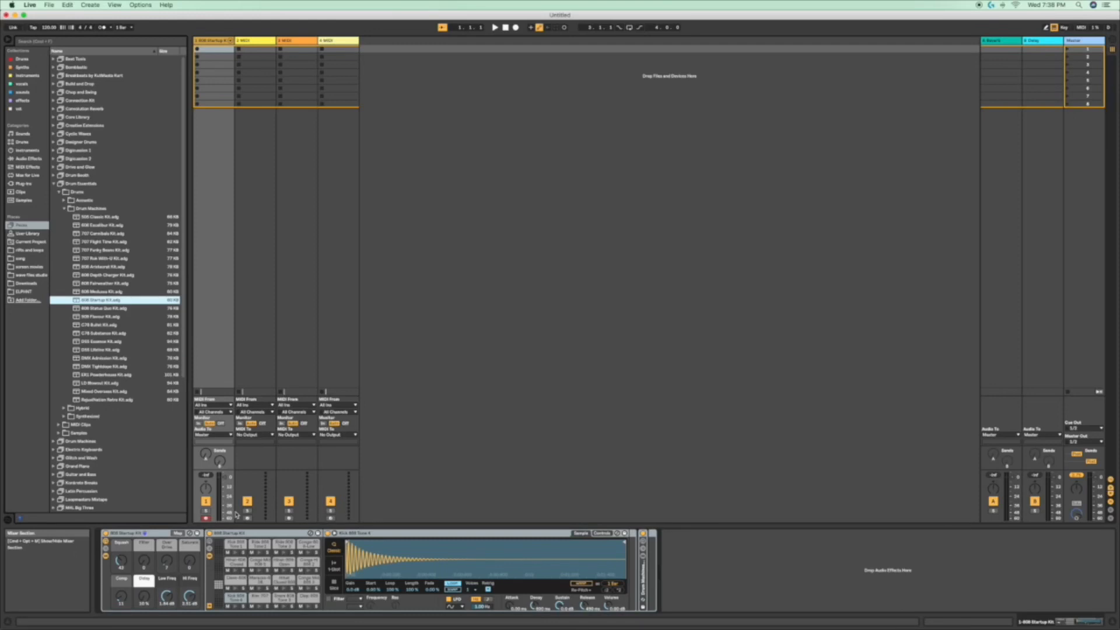
Step: Play a pattern on the 808 Startup Kit's pads to audition its kick and other drum sounds
key("a")
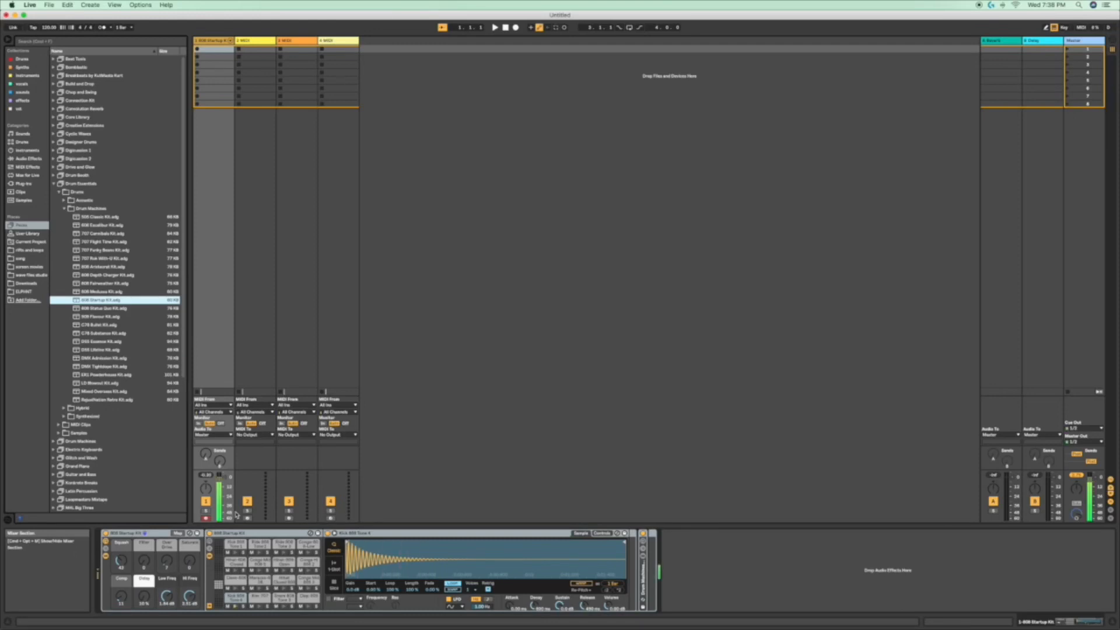
key("w")
key("a")
key("s")
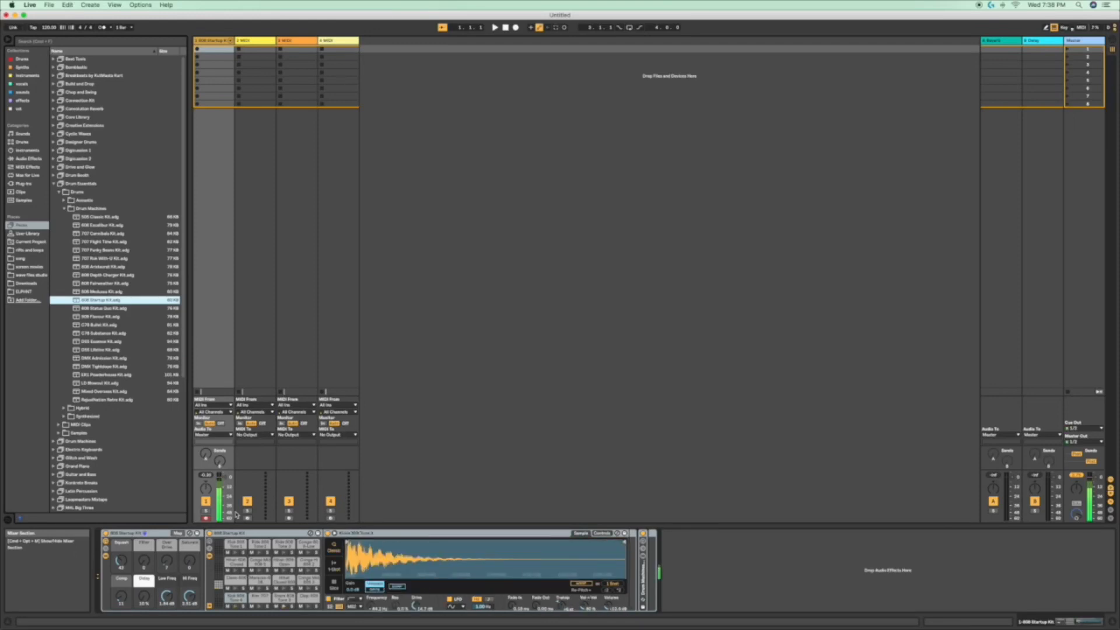
key("a")
key("s")
key("w")
key("a")
key("s")
key("w")
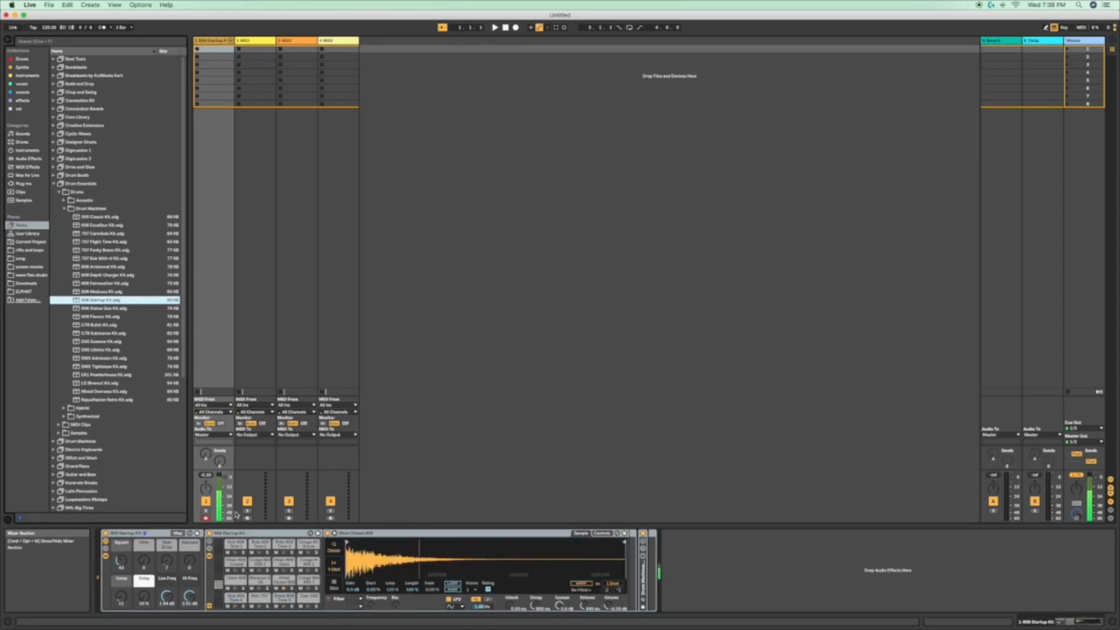
key("s")
key("w")
key("a")
key("s")
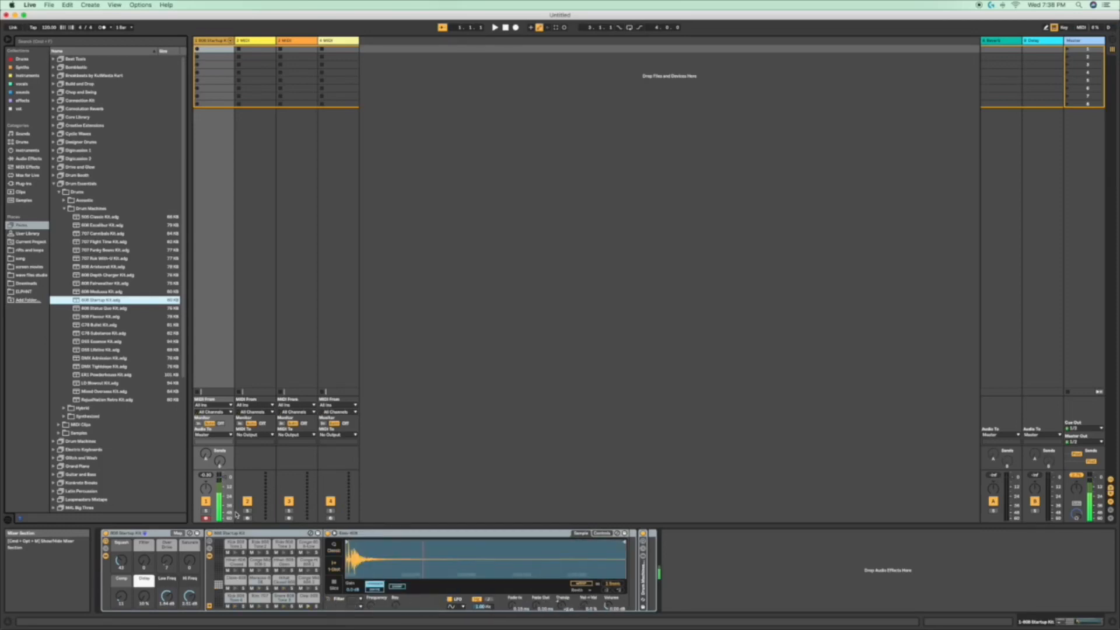
key("a")
key("s")
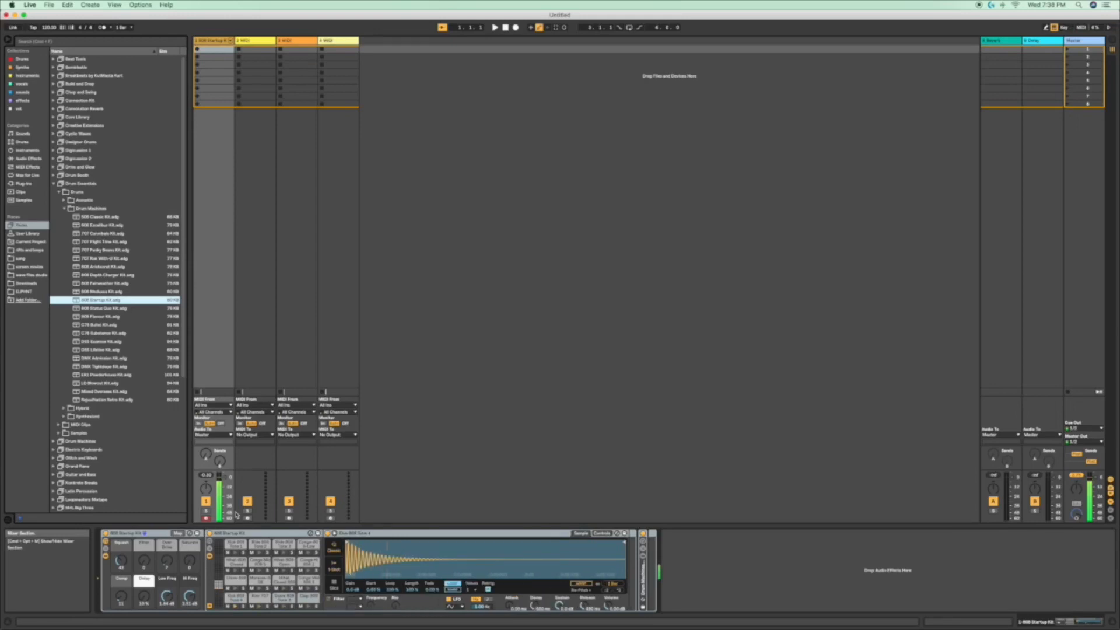
key("s")
key("a")
key("s")
key("a")
key("s")
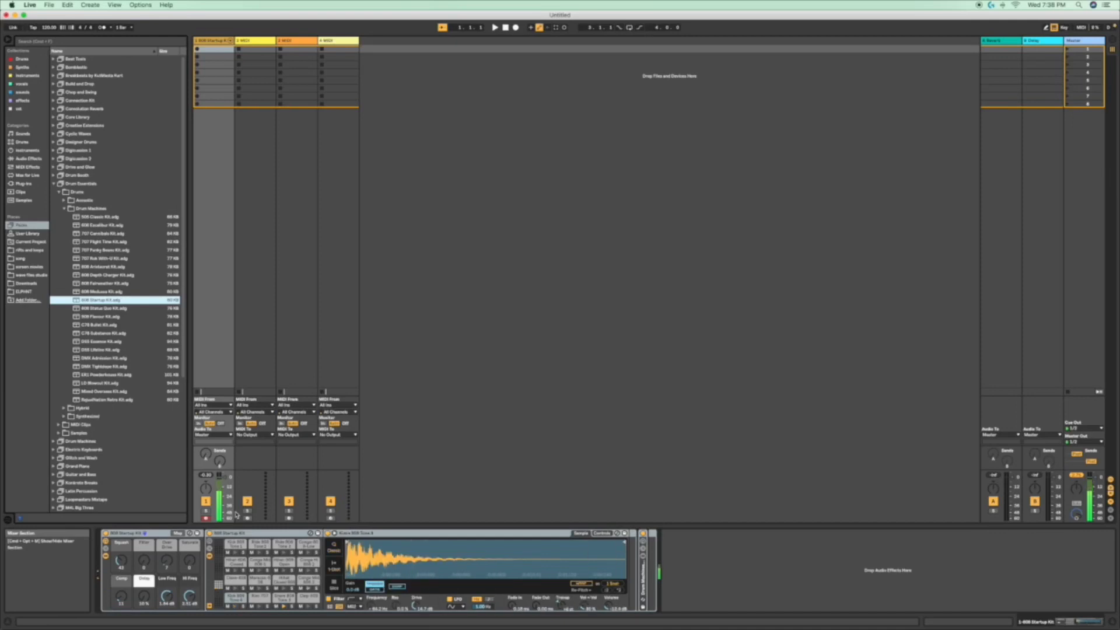
key("a")
key("s")
key("a")
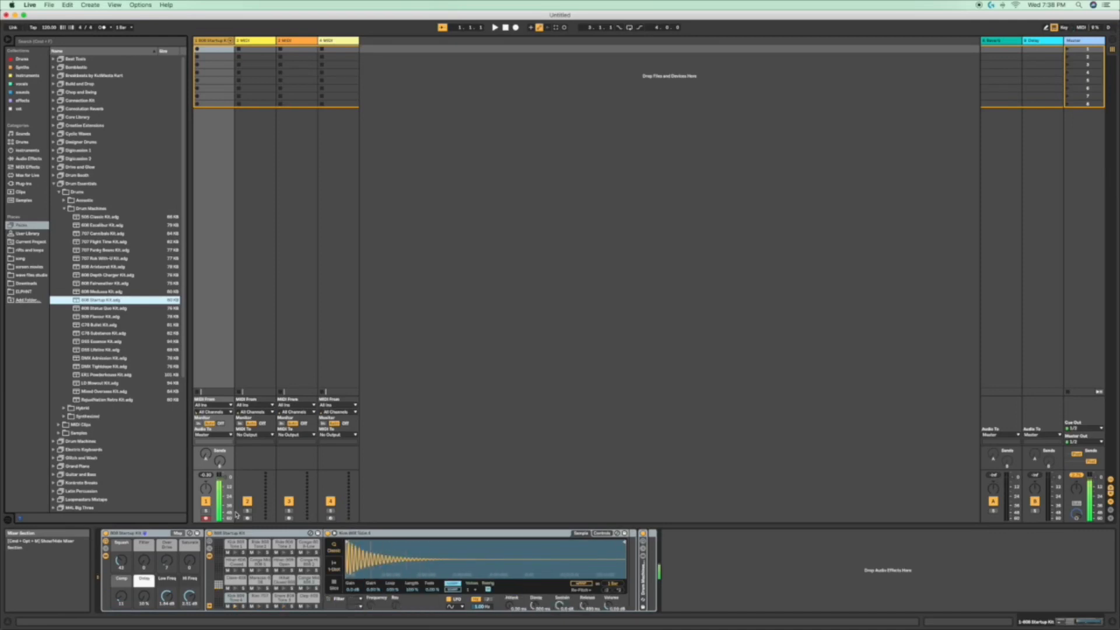
key("s")
key("a")
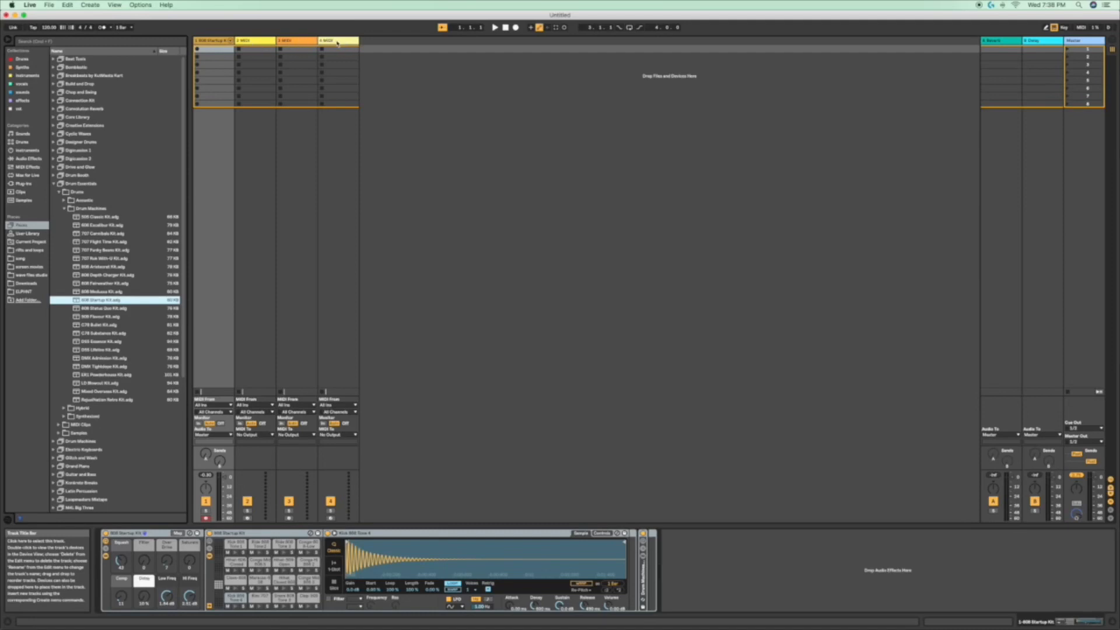
Step: Add a Simpler instrument to each of the second, third and fourth MIDI tracks
left_click(33, 150)
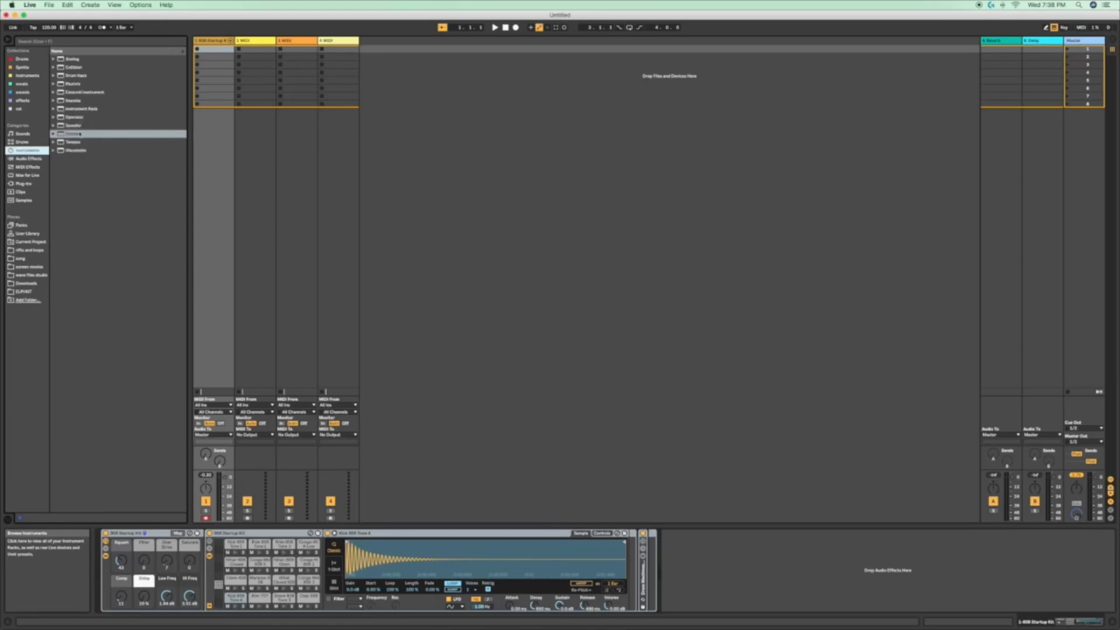
left_click_drag(64, 135, 263, 142)
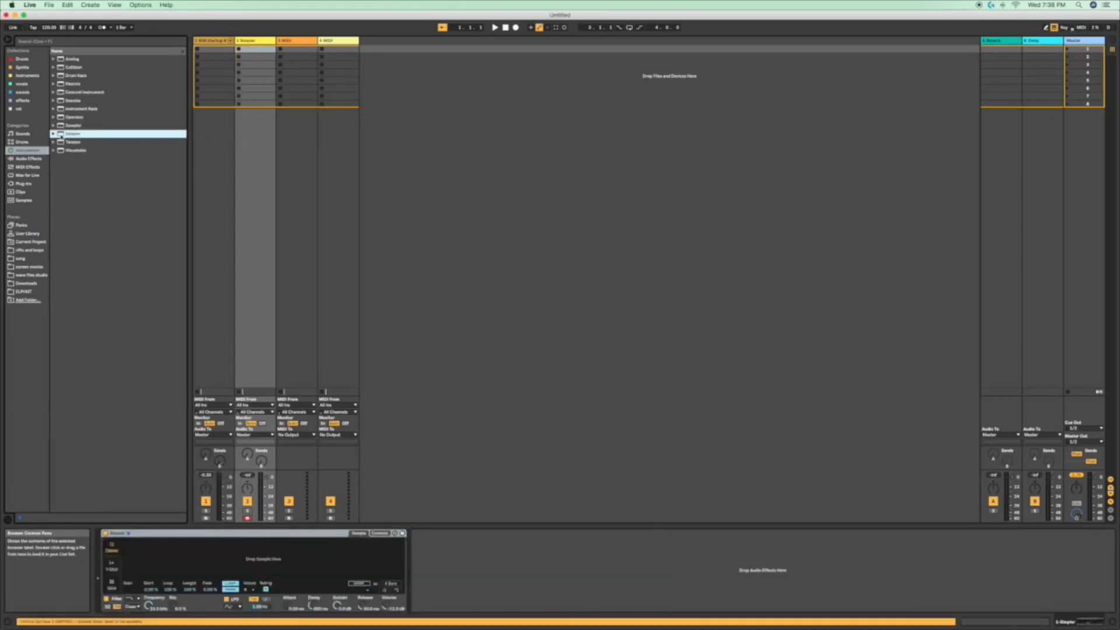
left_click_drag(61, 135, 282, 140)
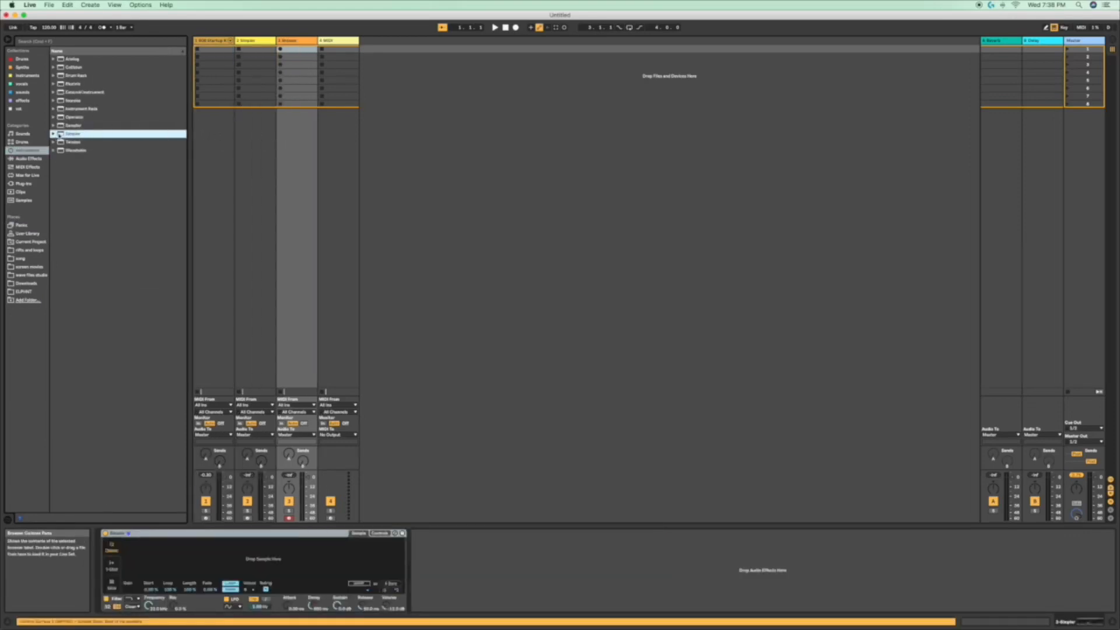
left_click_drag(61, 135, 344, 145)
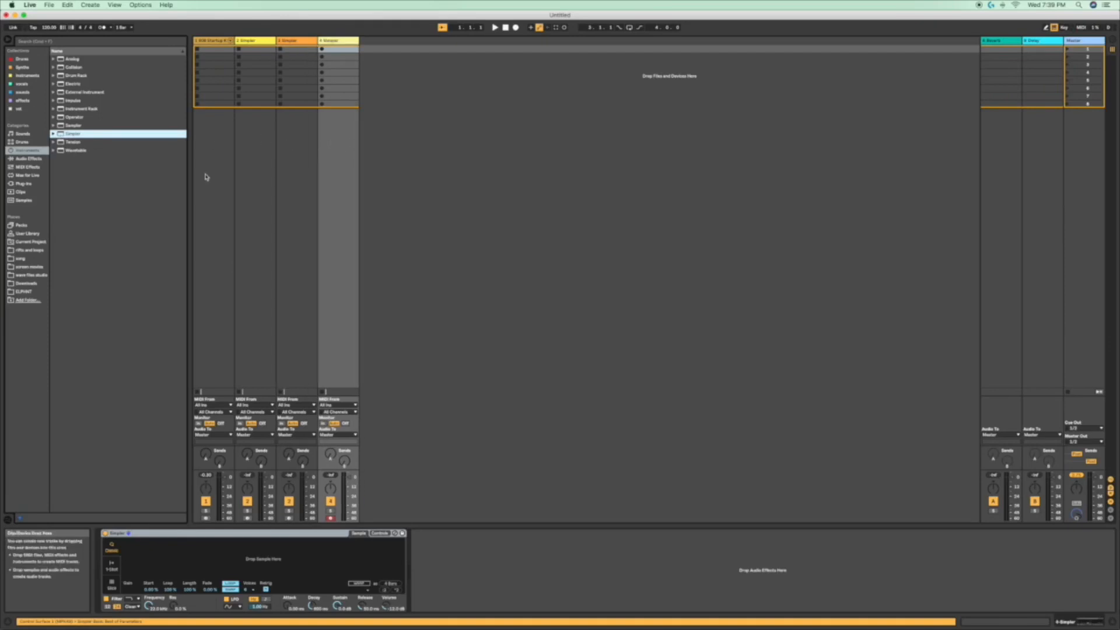
Step: Check the kick used in the 808 Startup Kit and open the Drum Essentials pack's Kick samples folder
left_click(204, 177)
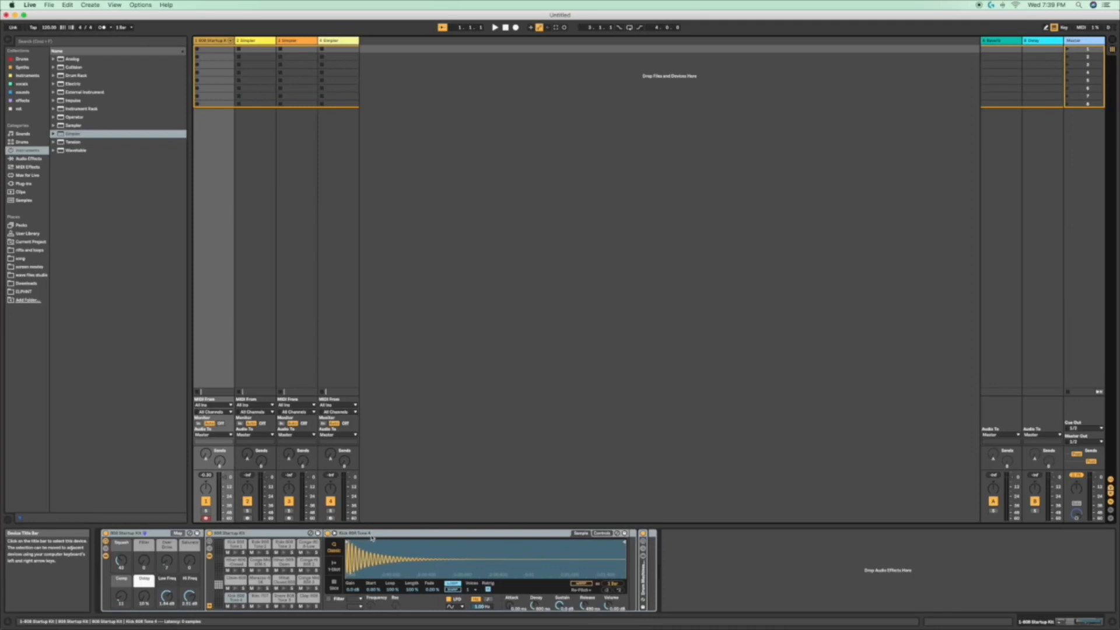
left_click(21, 226)
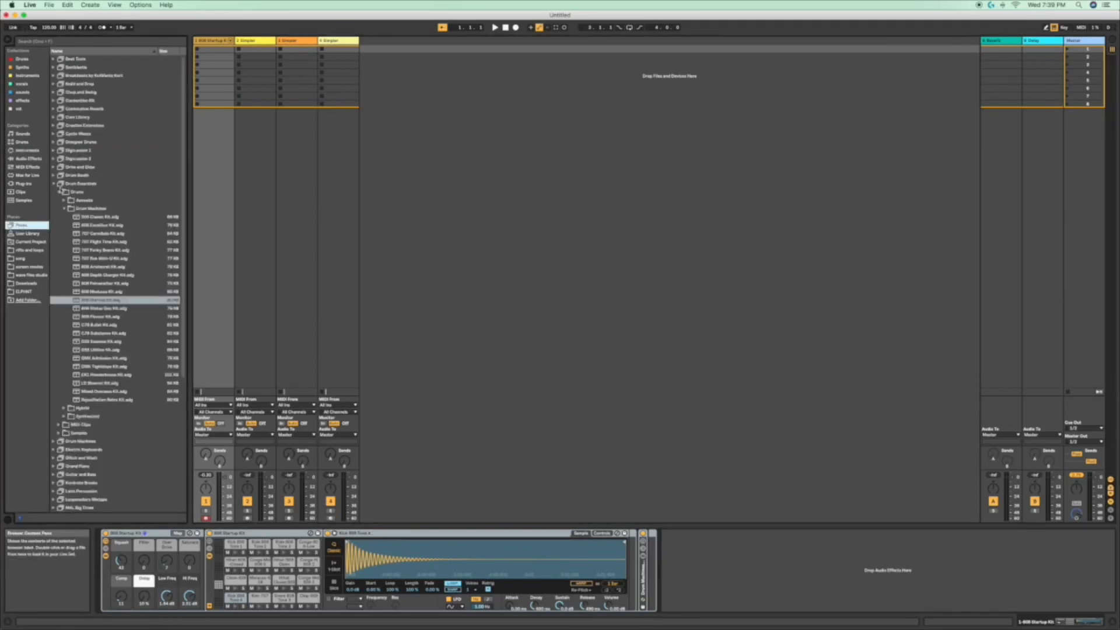
left_click(59, 192)
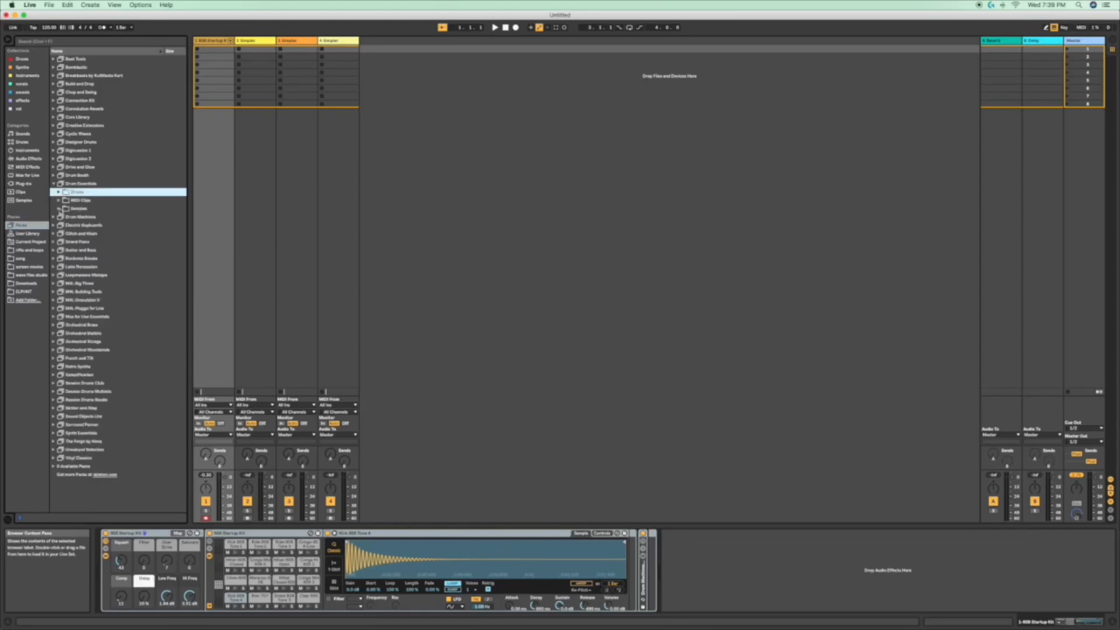
left_click(59, 209)
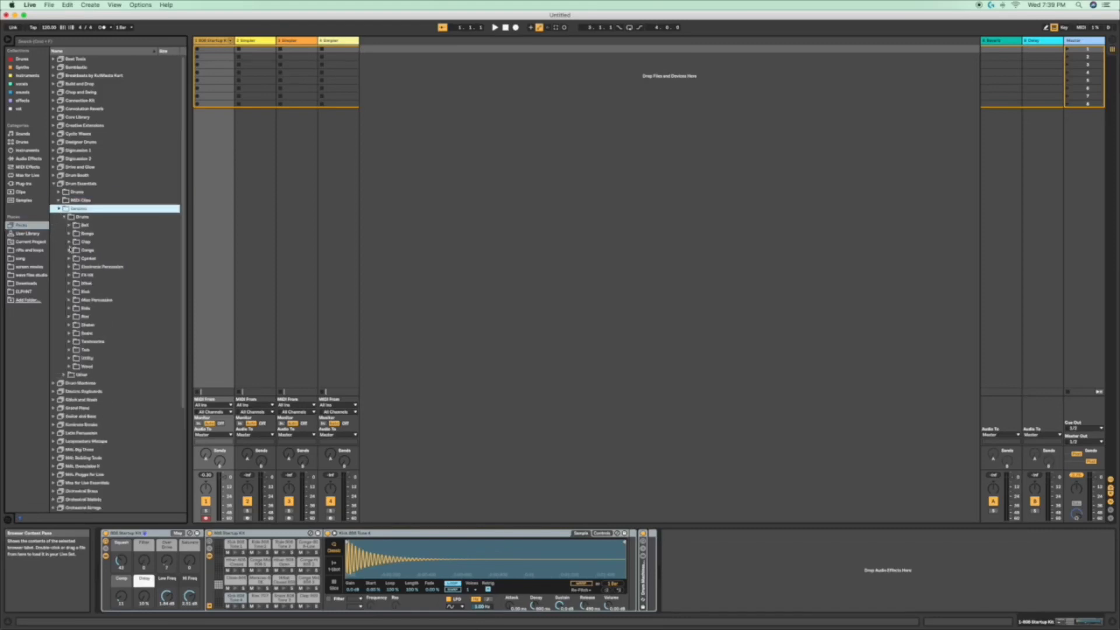
left_click(69, 292)
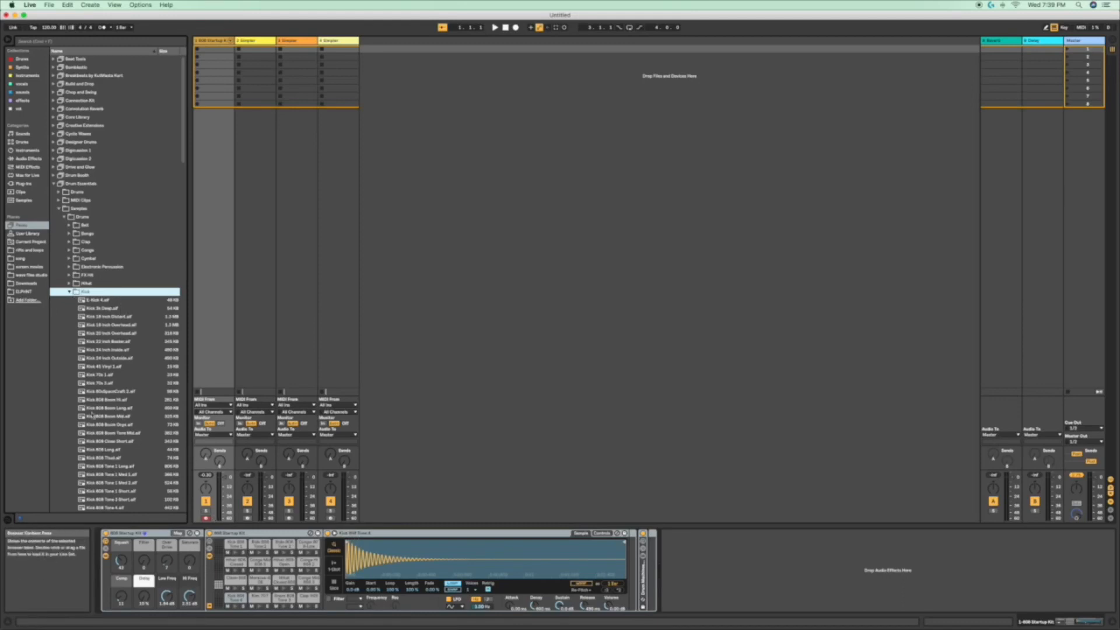
Step: Search the packs for "808 ton" and load Kick 808 Tone 4.aif into the second track's Simpler
left_click(69, 41)
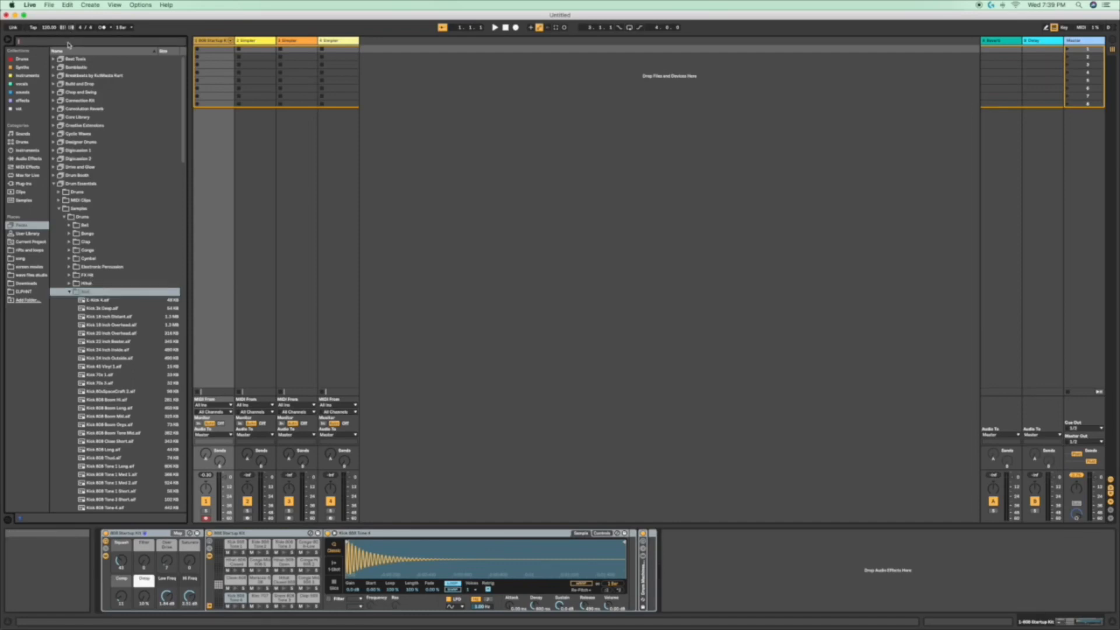
type("808")
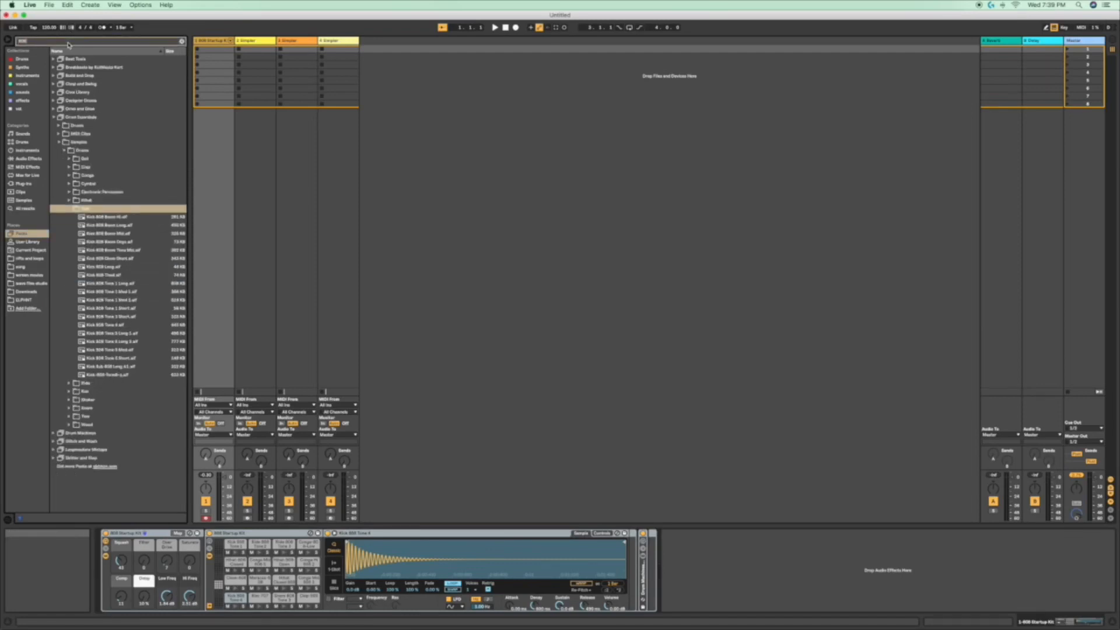
type(" ton")
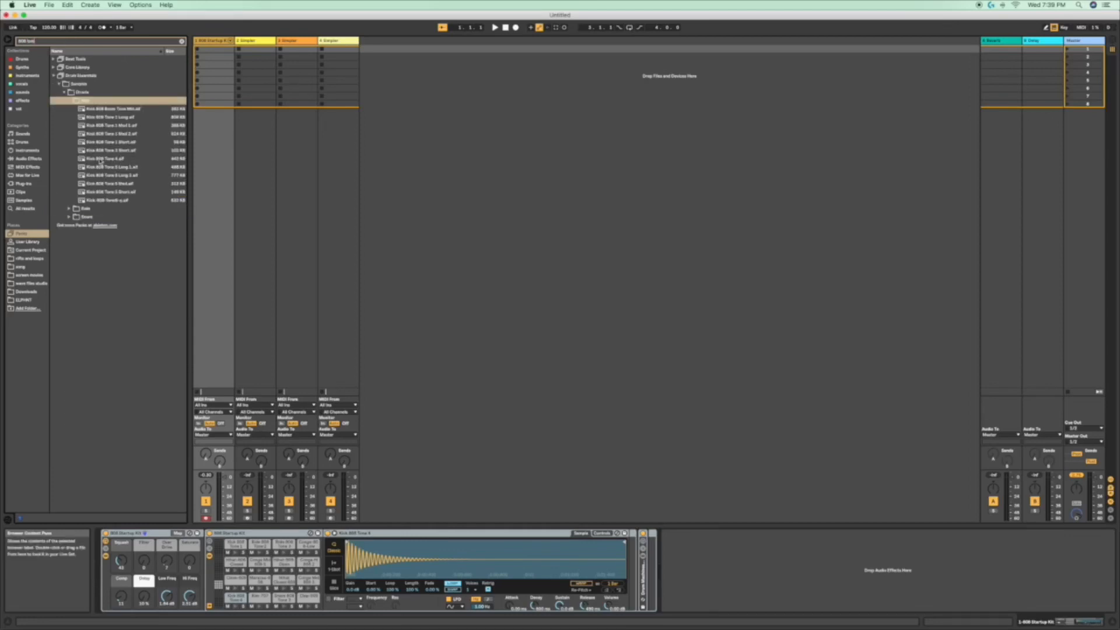
left_click(83, 160)
left_click_drag(82, 160, 261, 198)
left_click(260, 198)
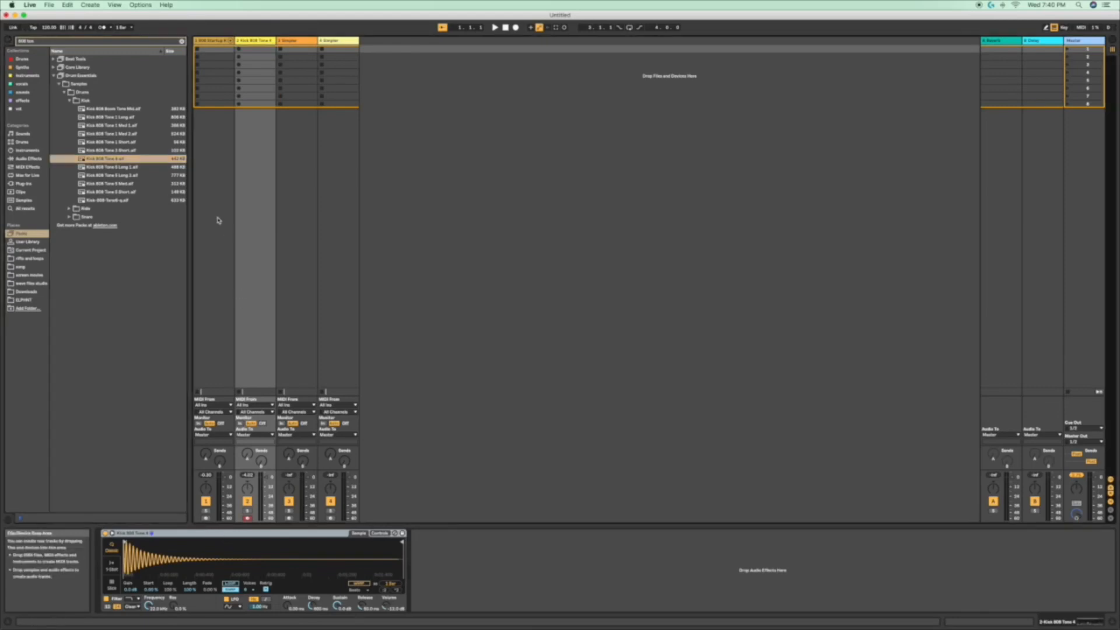
Step: Set Voices to 1 and turn on Loop in the second track's Kick 808 Tone 4 Simpler, following the kit's kick settings
left_click(226, 41)
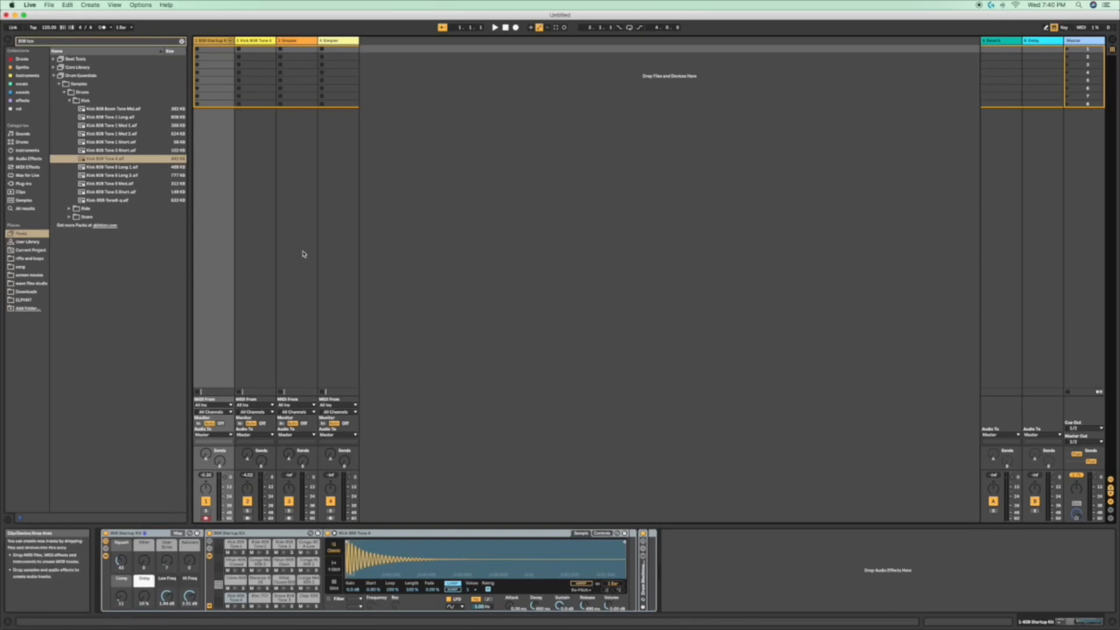
left_click(268, 257)
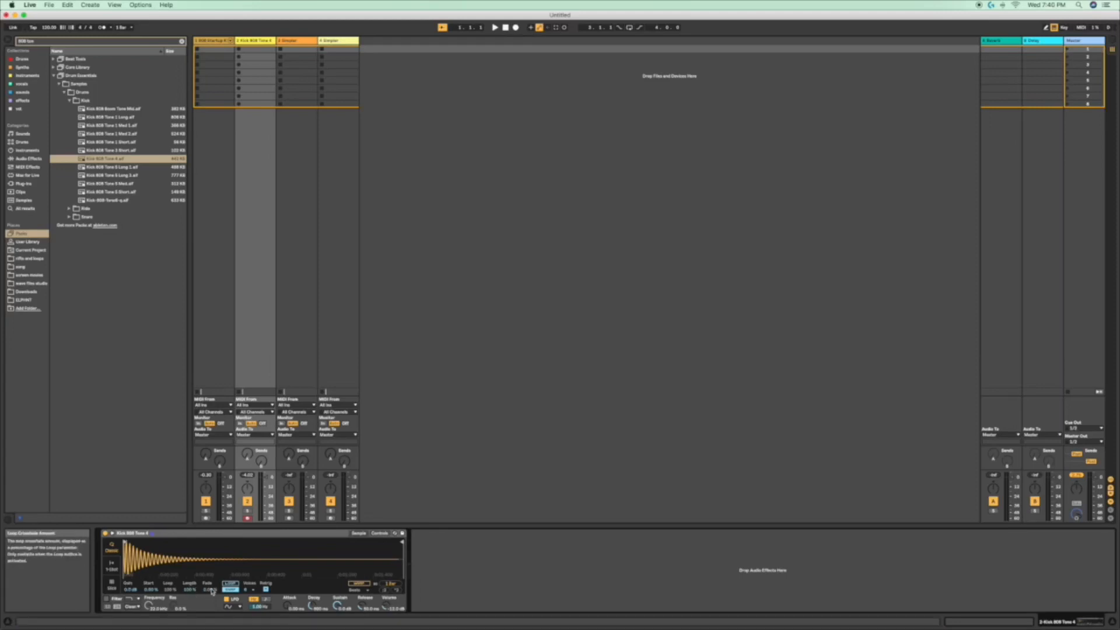
left_click(250, 590)
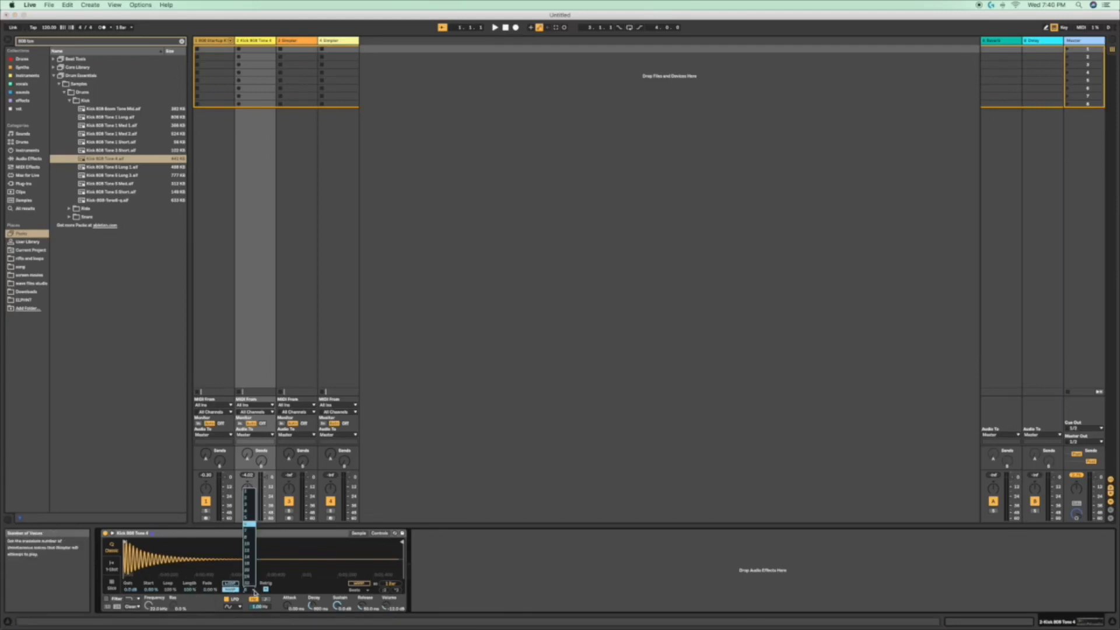
left_click(249, 493)
left_click(203, 324)
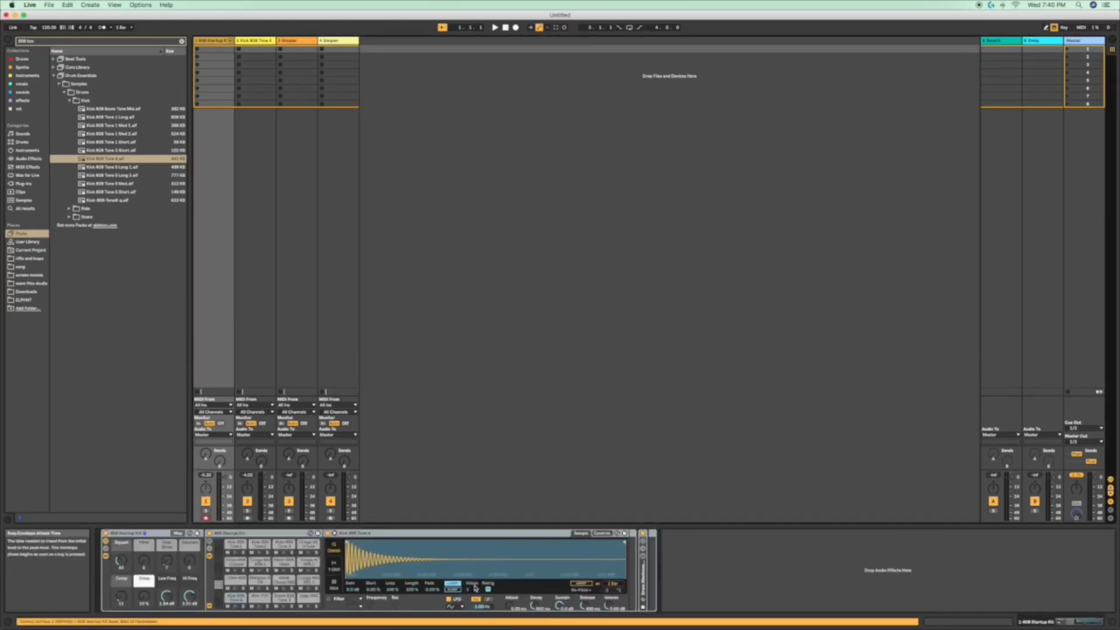
left_click(263, 311)
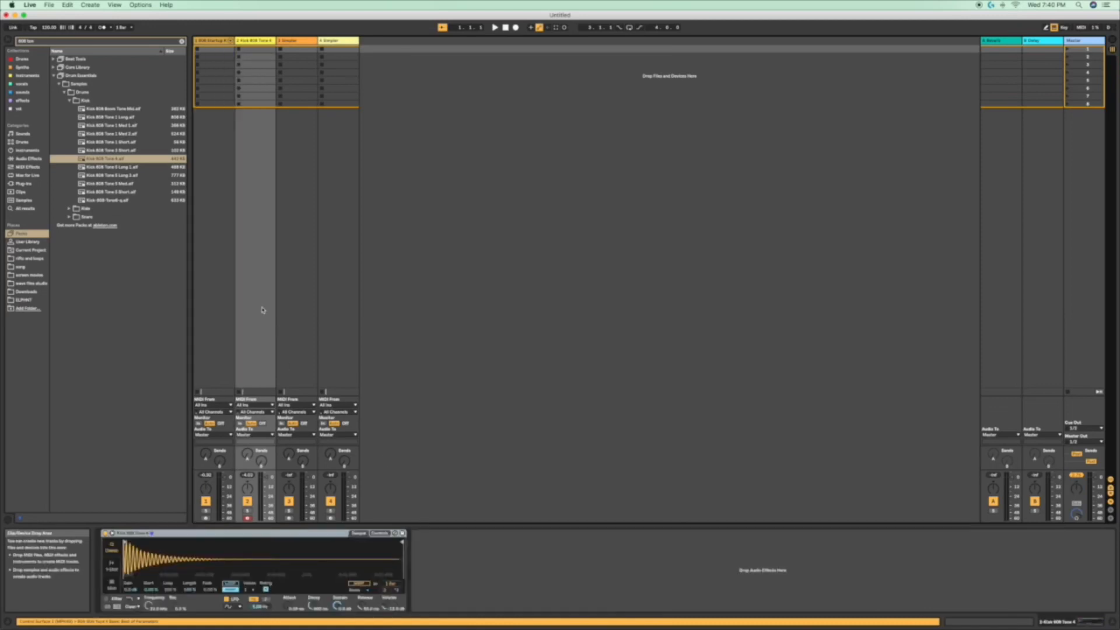
left_click(232, 584)
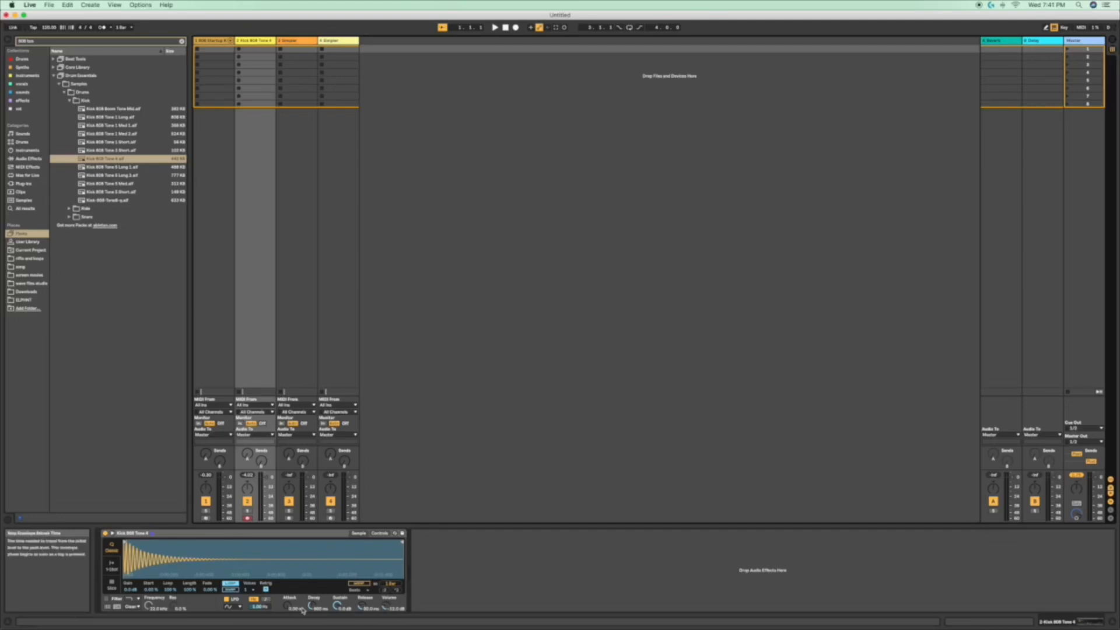
Step: Match the second track's Simpler release time to the kit's kick and set its warp mode to Re-Pitch
left_click(219, 359)
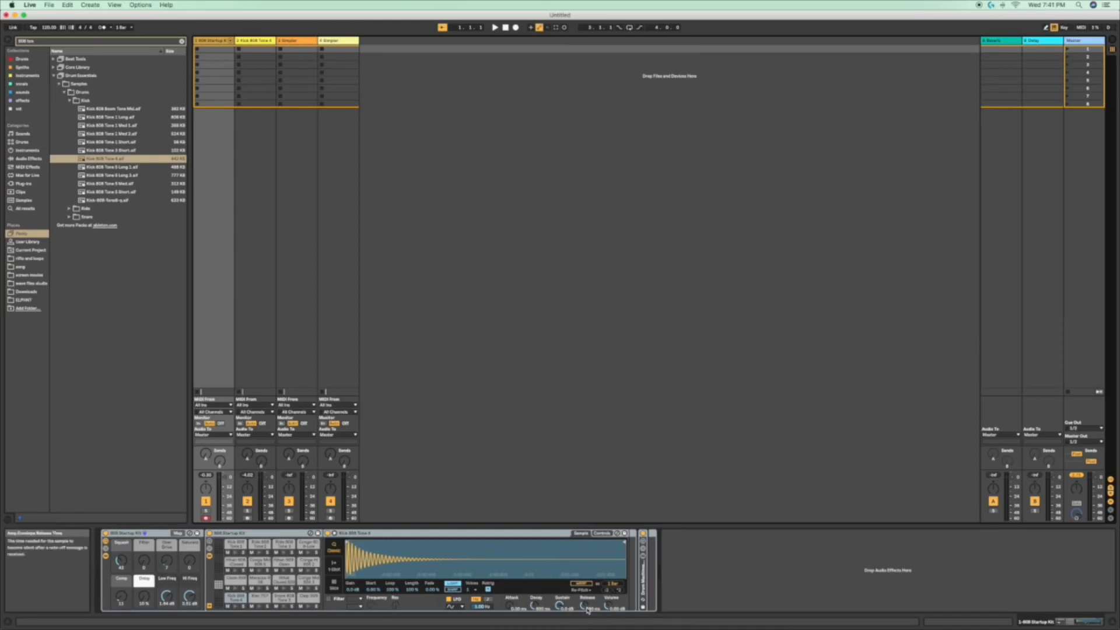
key("a")
left_click(247, 291)
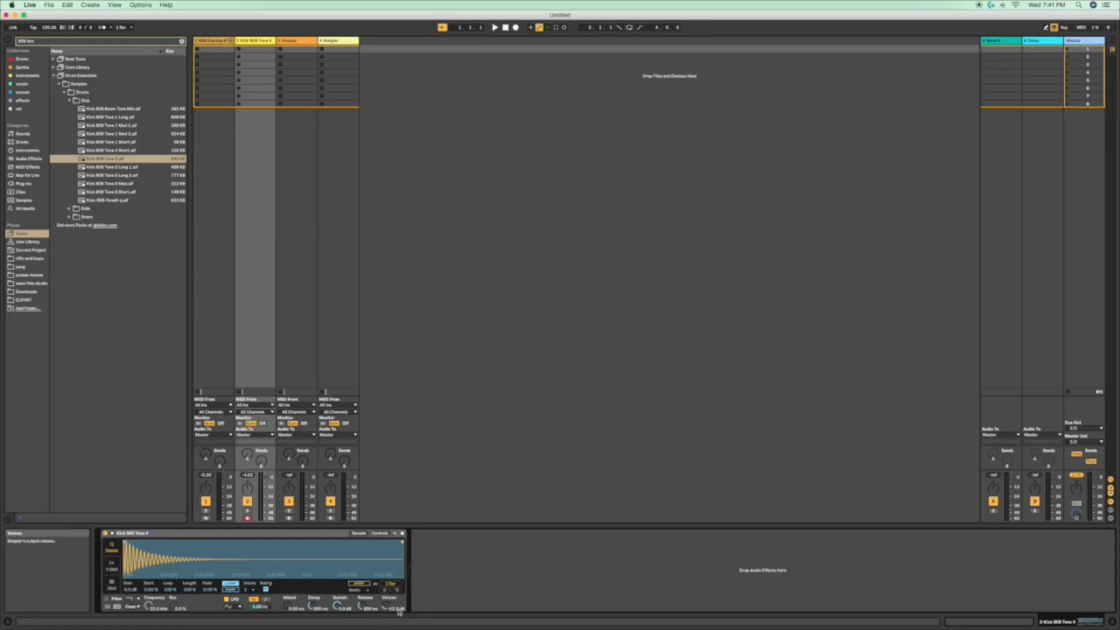
left_click(357, 590)
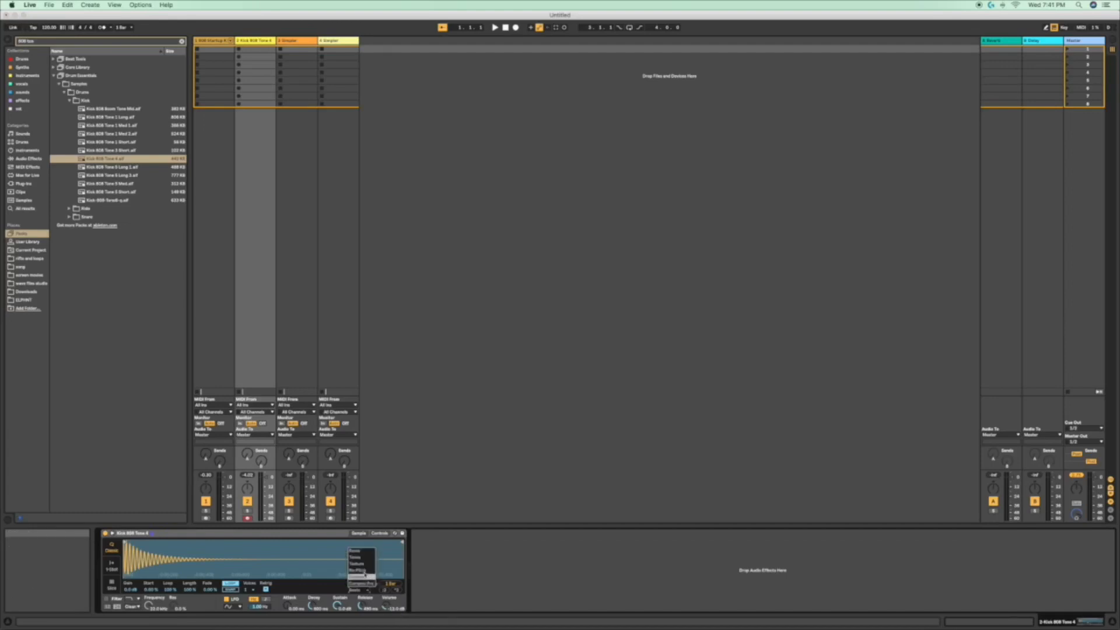
left_click(365, 572)
Step: Switch the Kick 808 Tone 4 Simpler inside the 808 Startup Kit to One-Shot playback mode
left_click(216, 333)
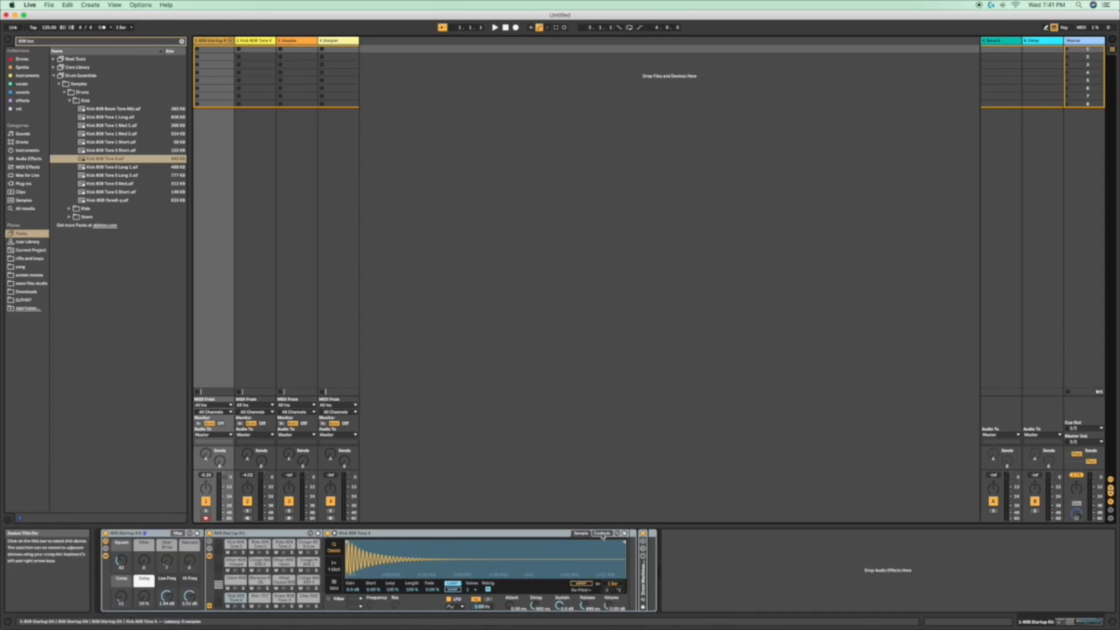
left_click(336, 568)
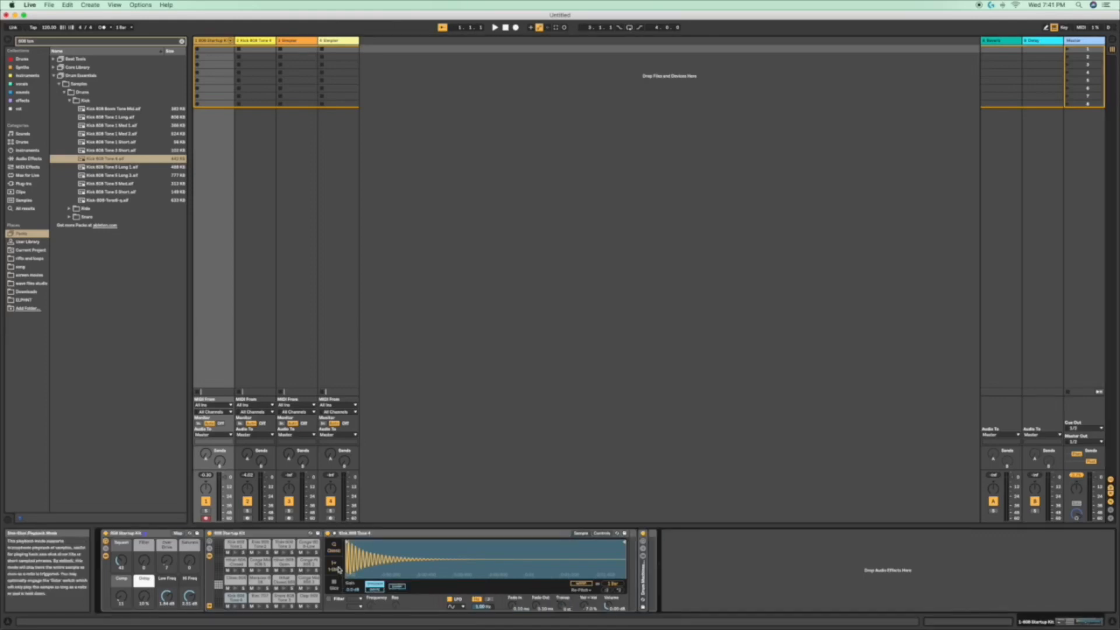
Step: Try Slicing playback mode on the kit's Kick 808 Tone 4 Simpler, and return it to Classic mode
left_click(336, 588)
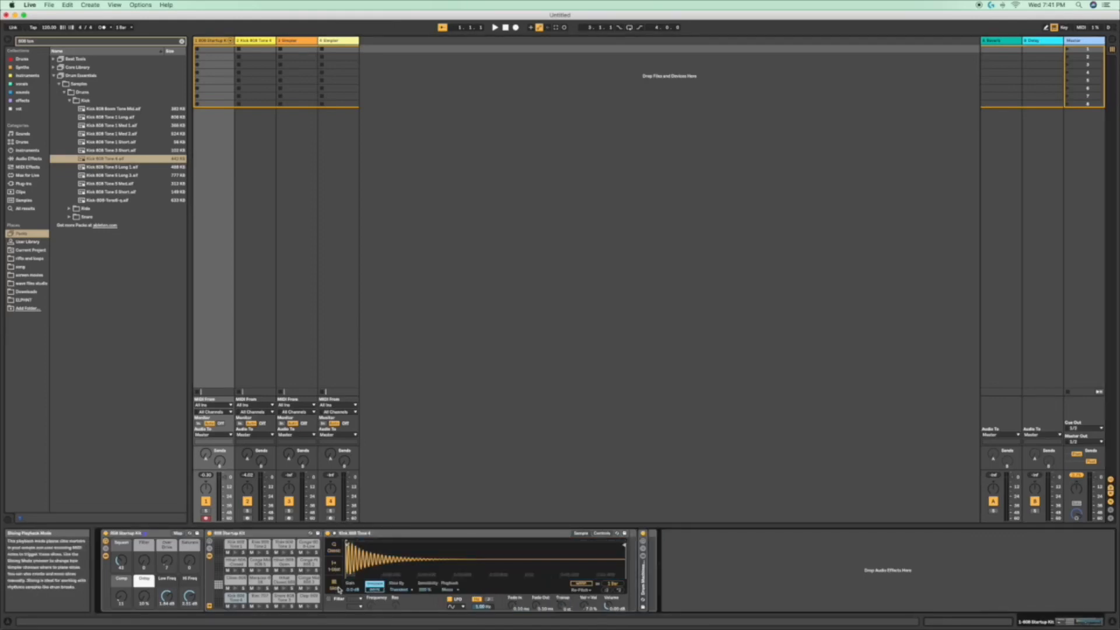
left_click(334, 548)
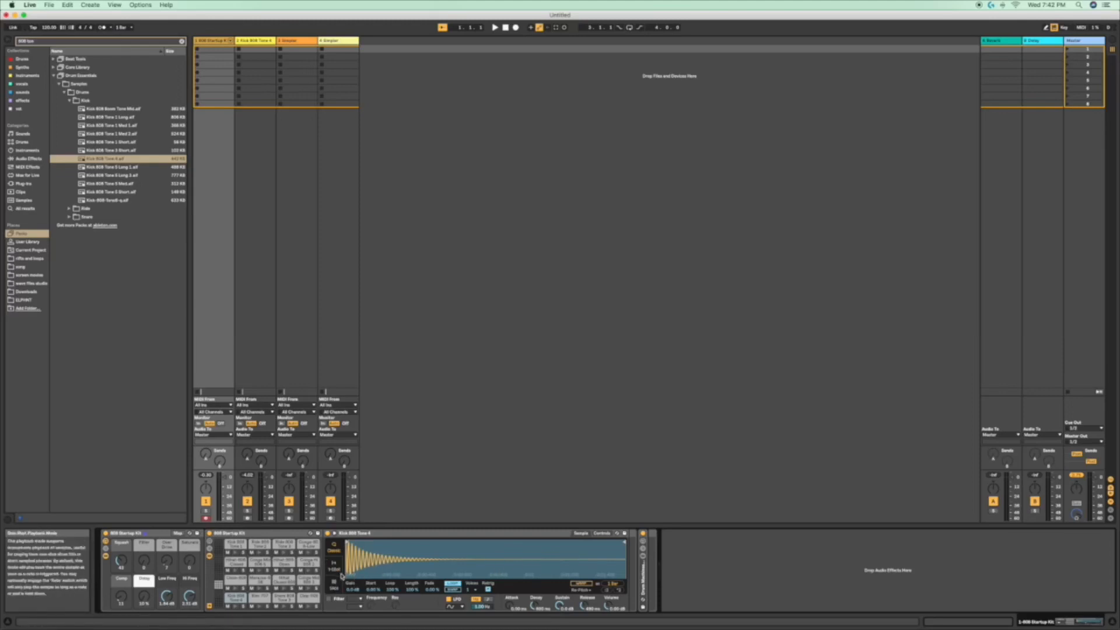
Step: Compare both kick Simplers' modulation controls and match the second track's pitch envelope settings to the kit's kick
left_click(604, 534)
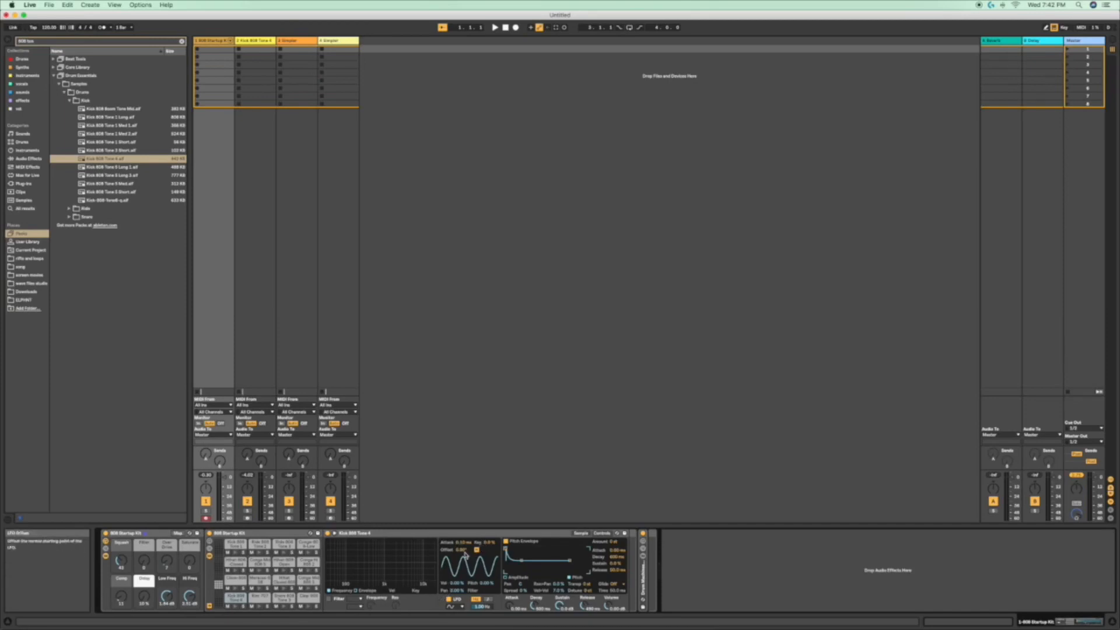
left_click(268, 355)
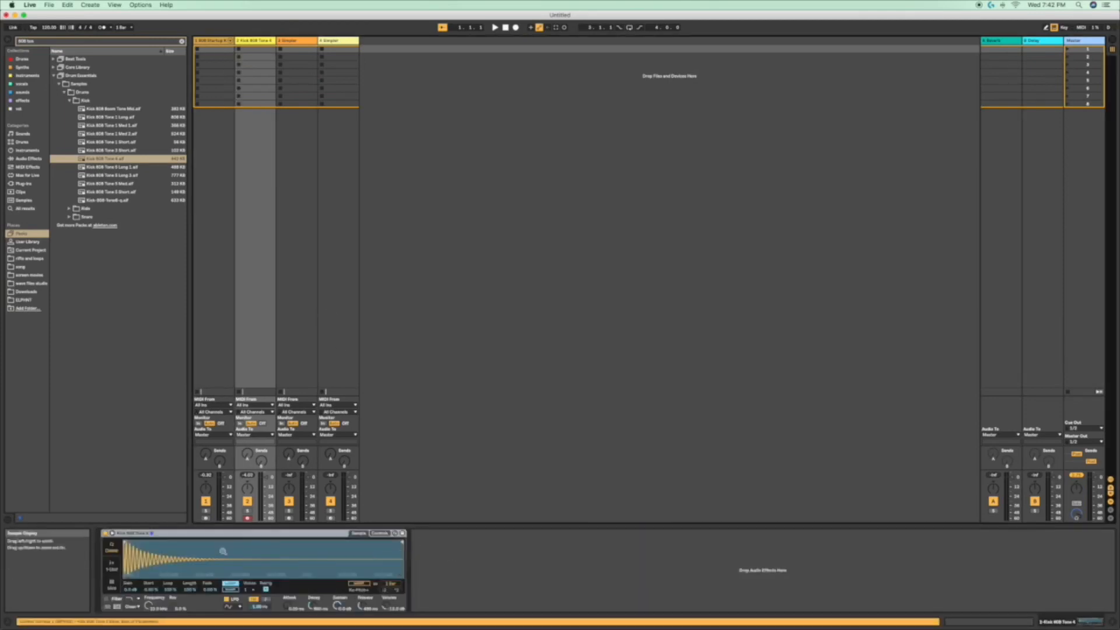
left_click(380, 533)
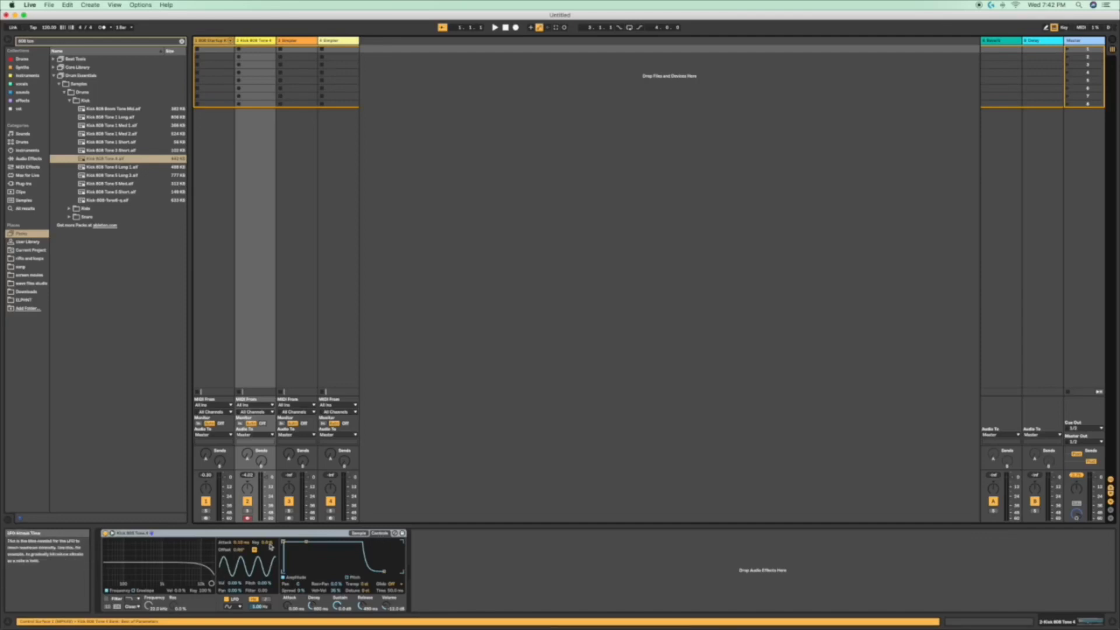
left_click(212, 349)
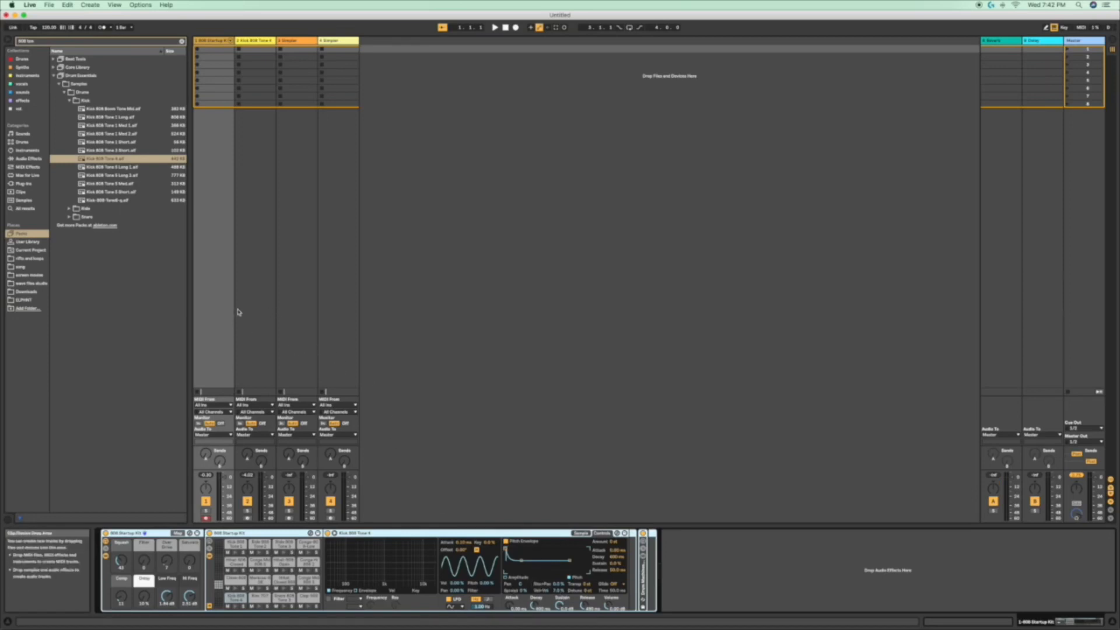
left_click(250, 326)
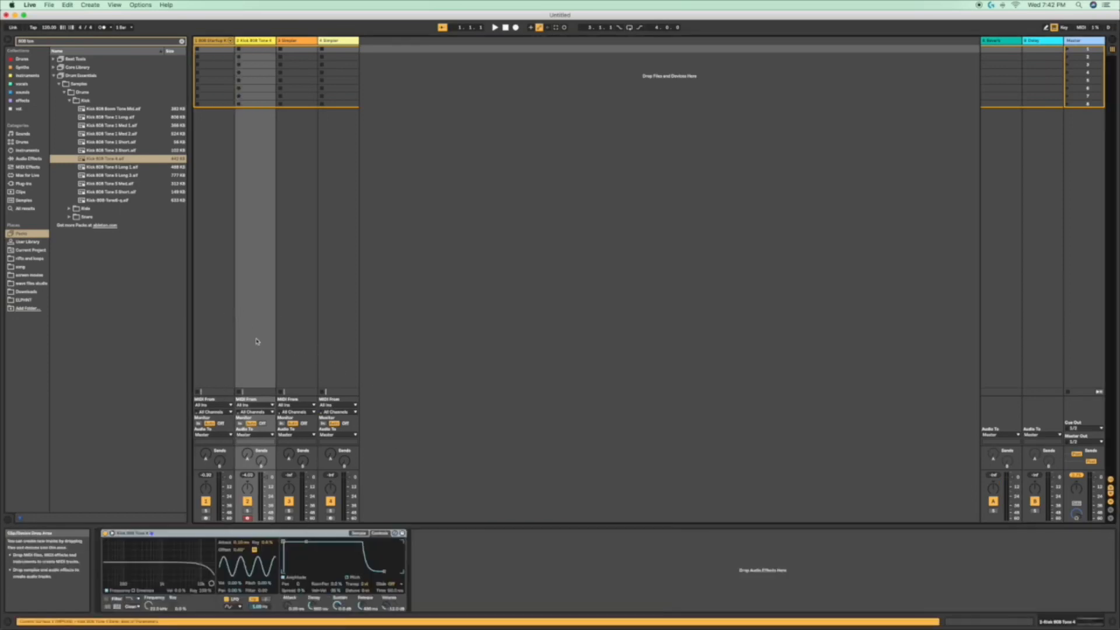
left_click(347, 577)
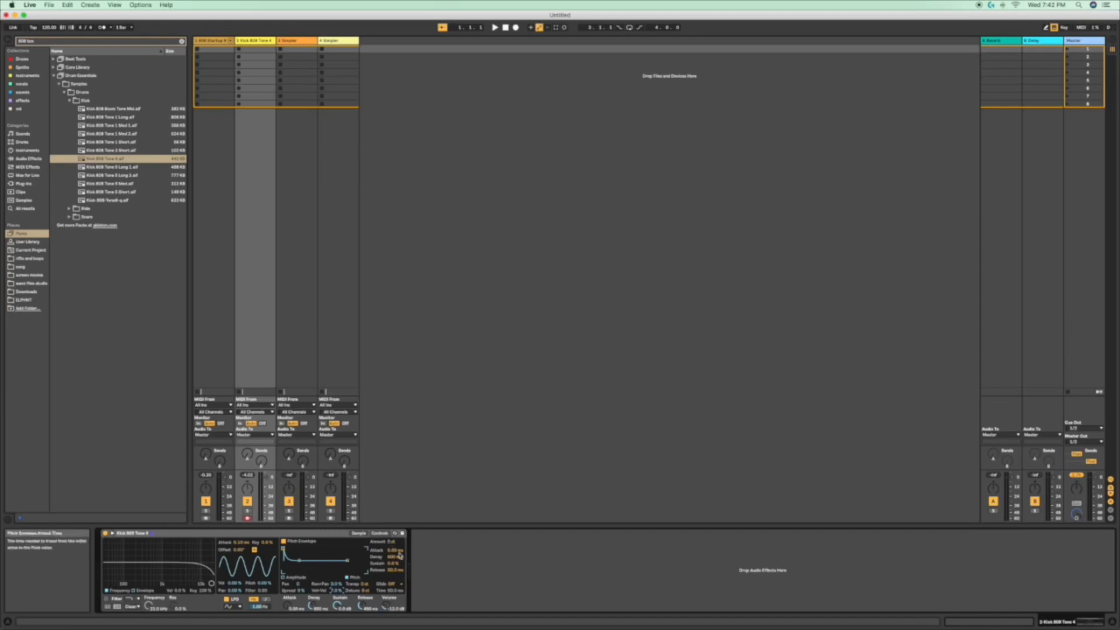
left_click(229, 365)
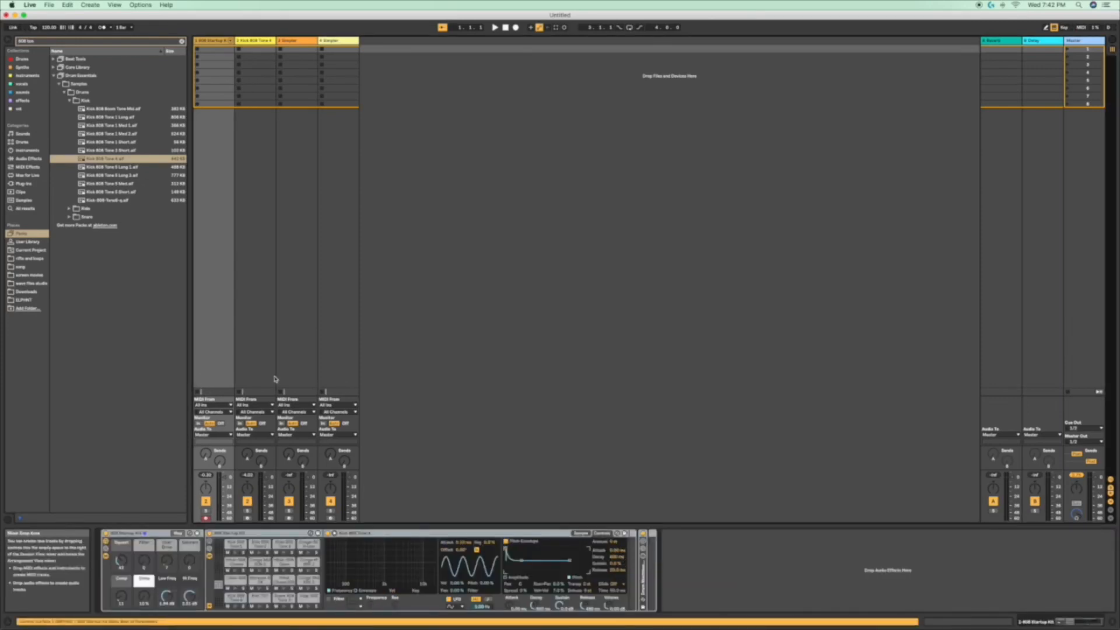
left_click(265, 367)
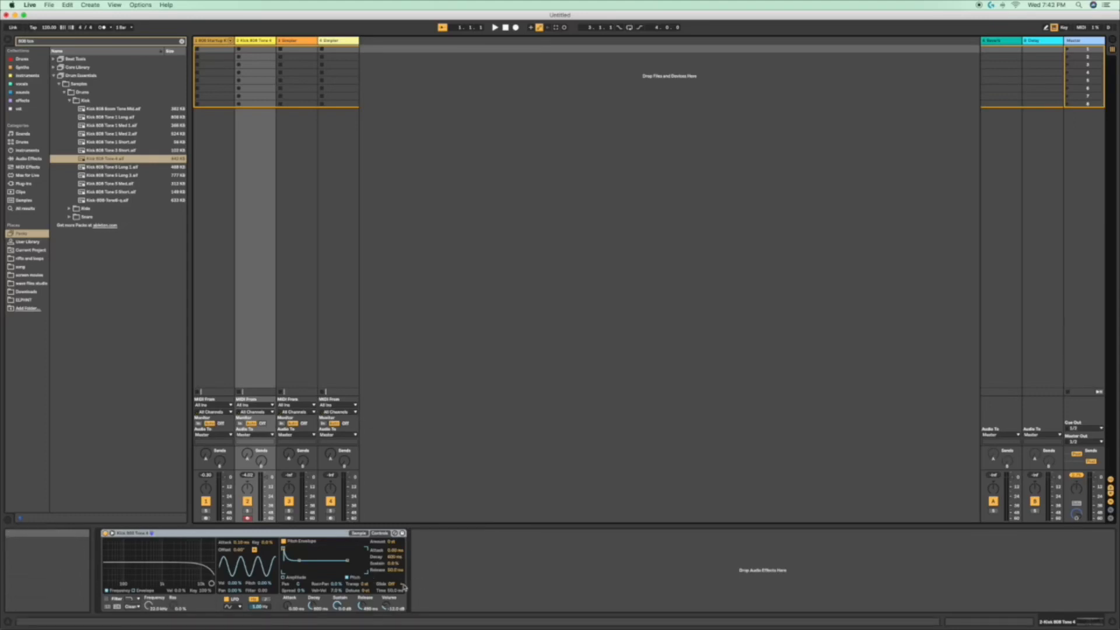
Step: Return both kick Simplers to their sample views and compare their waveform, loop and voice settings
left_click(228, 329)
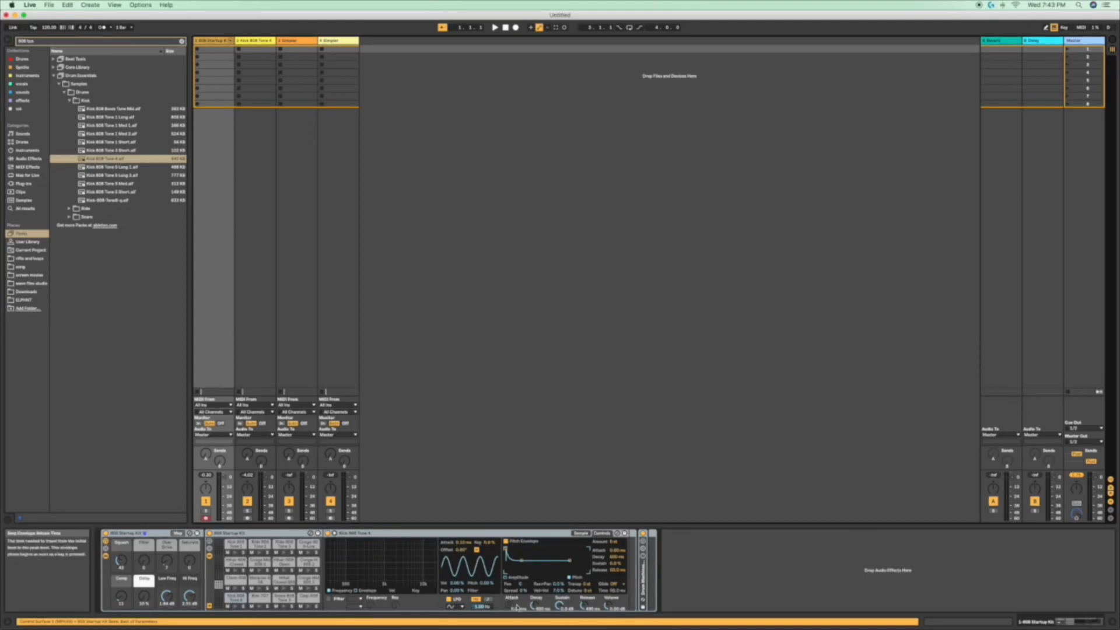
left_click(586, 533)
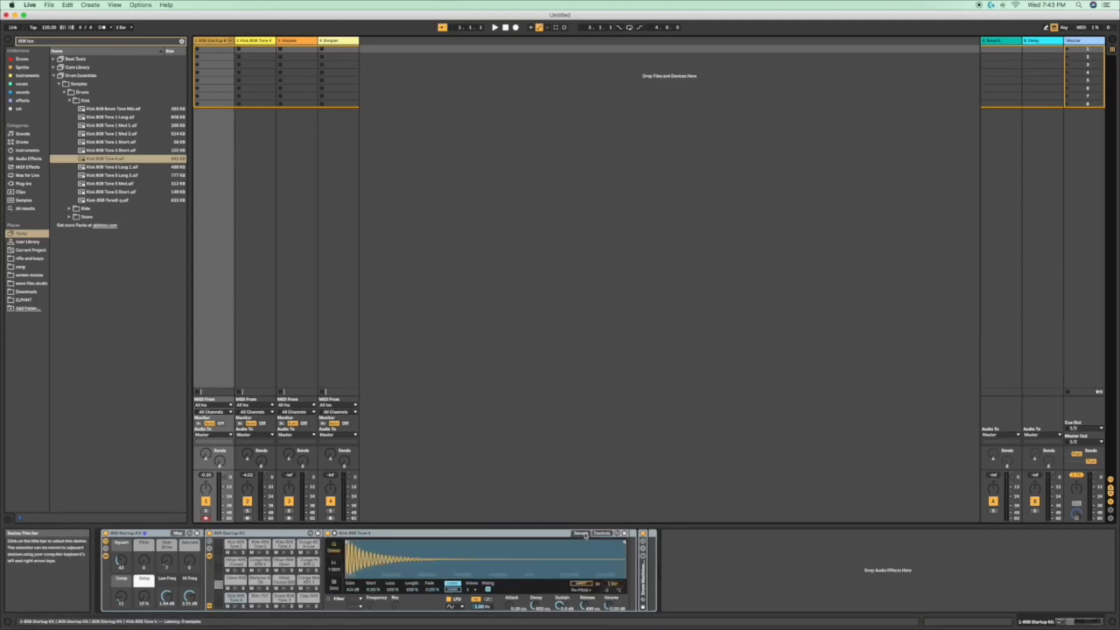
left_click(255, 363)
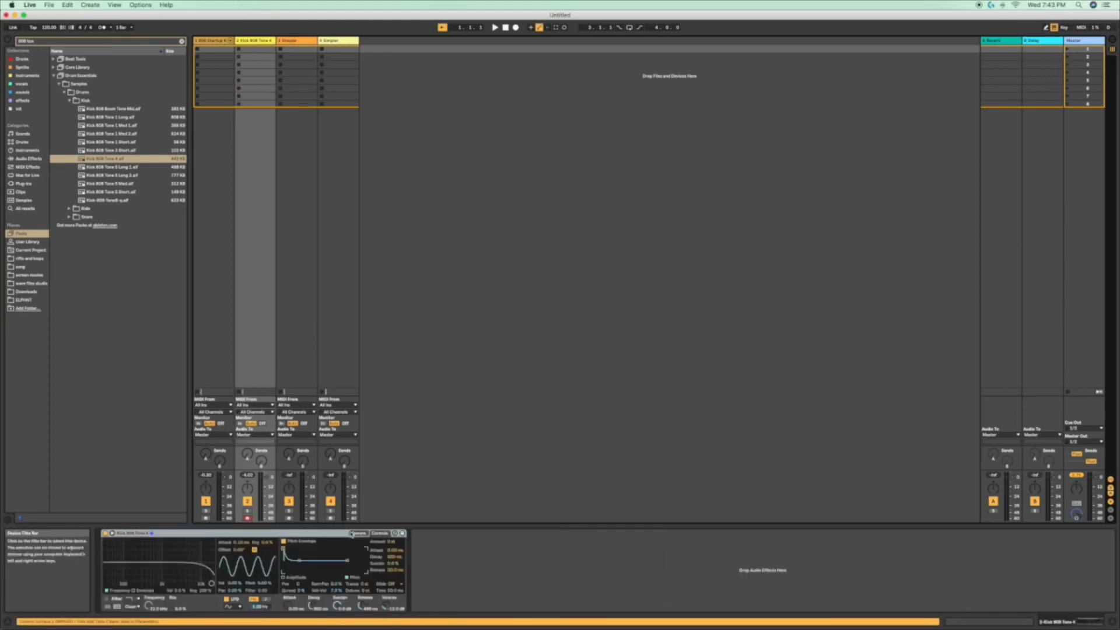
left_click(360, 534)
left_click(223, 340)
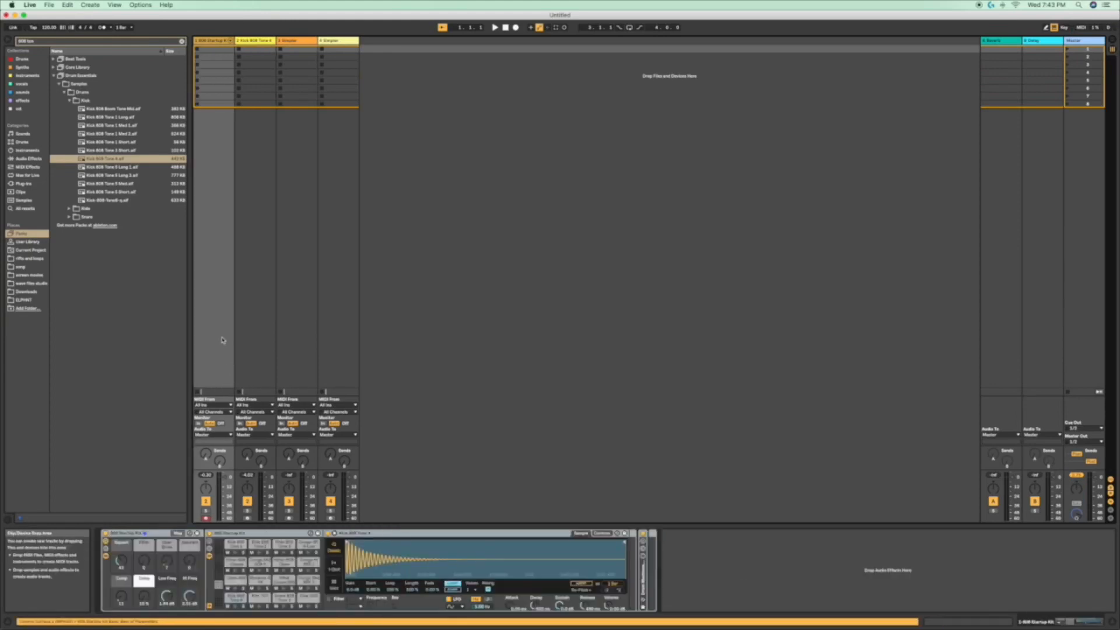
left_click(251, 348)
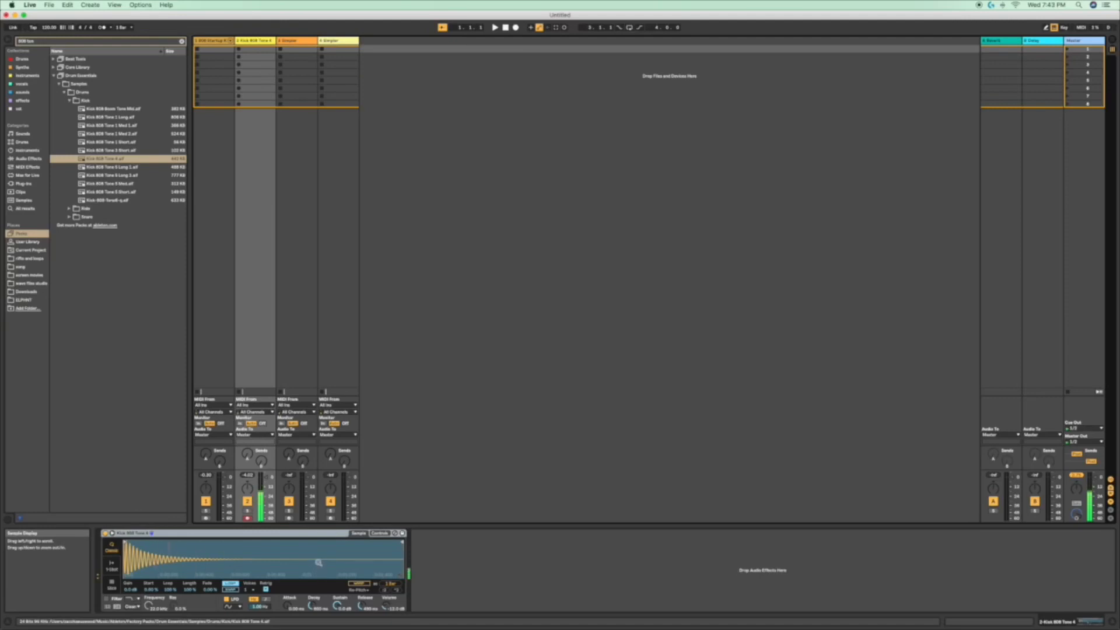
Step: Set the second track's Kick 808 Tone 4 Simpler volume to 0 dB, following the kit's kick
left_click(225, 360)
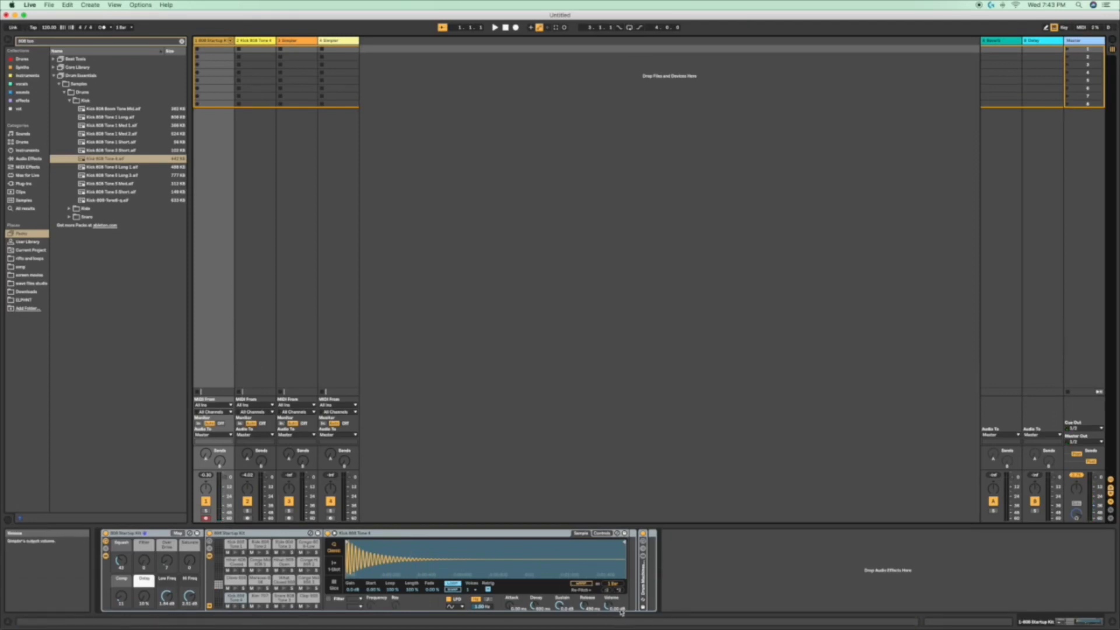
left_click(249, 350)
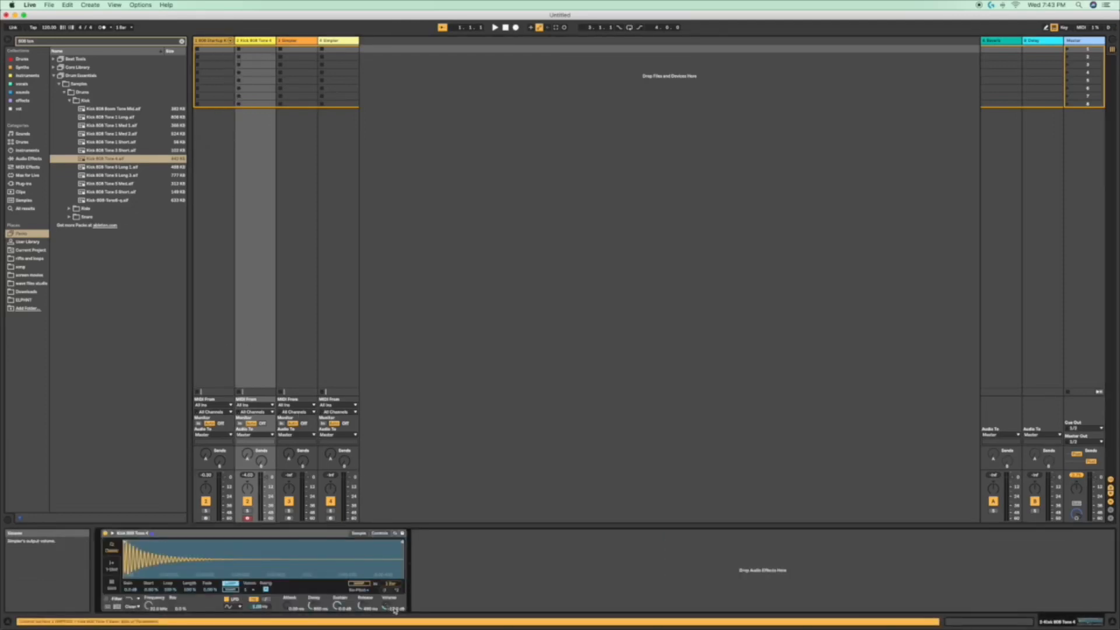
type("0")
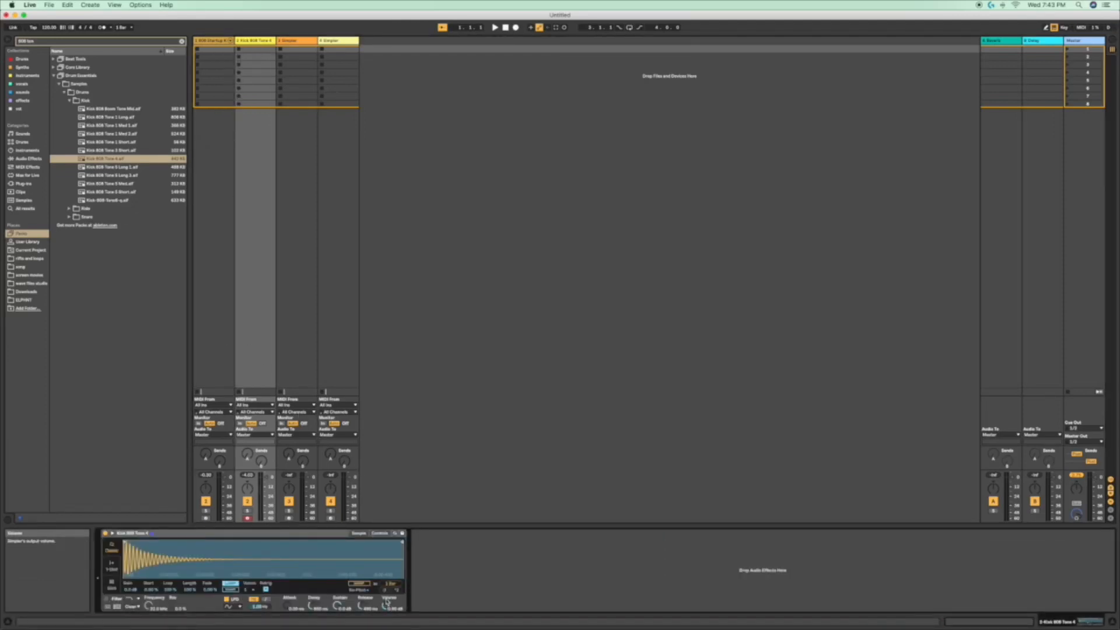
Step: Audition the kit's kick against the second track's Simpler kick
left_click(231, 388)
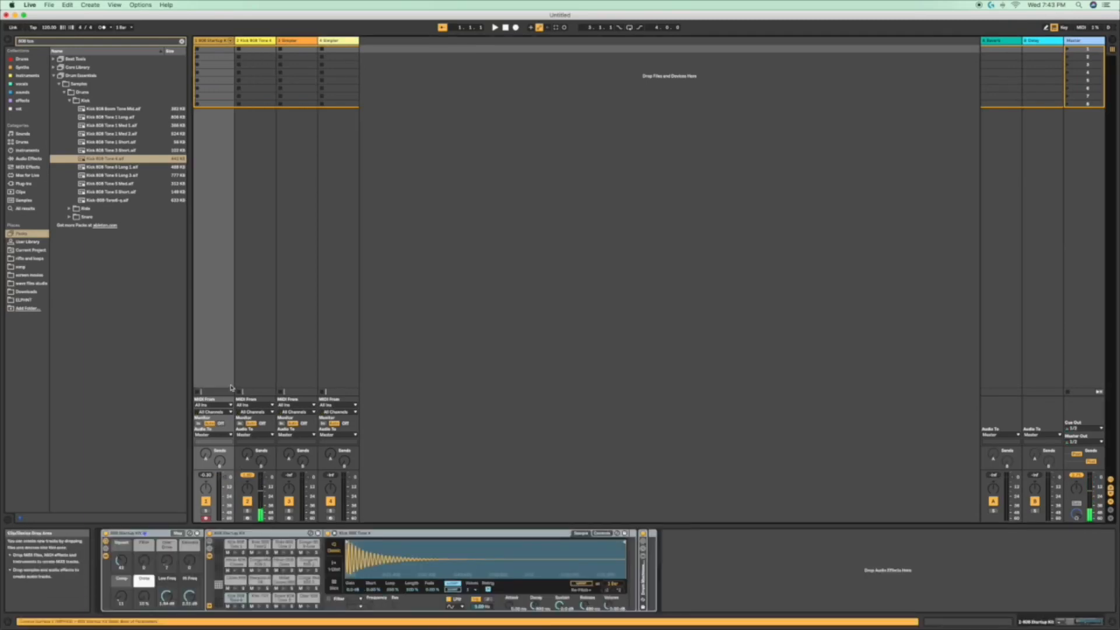
left_click(244, 369)
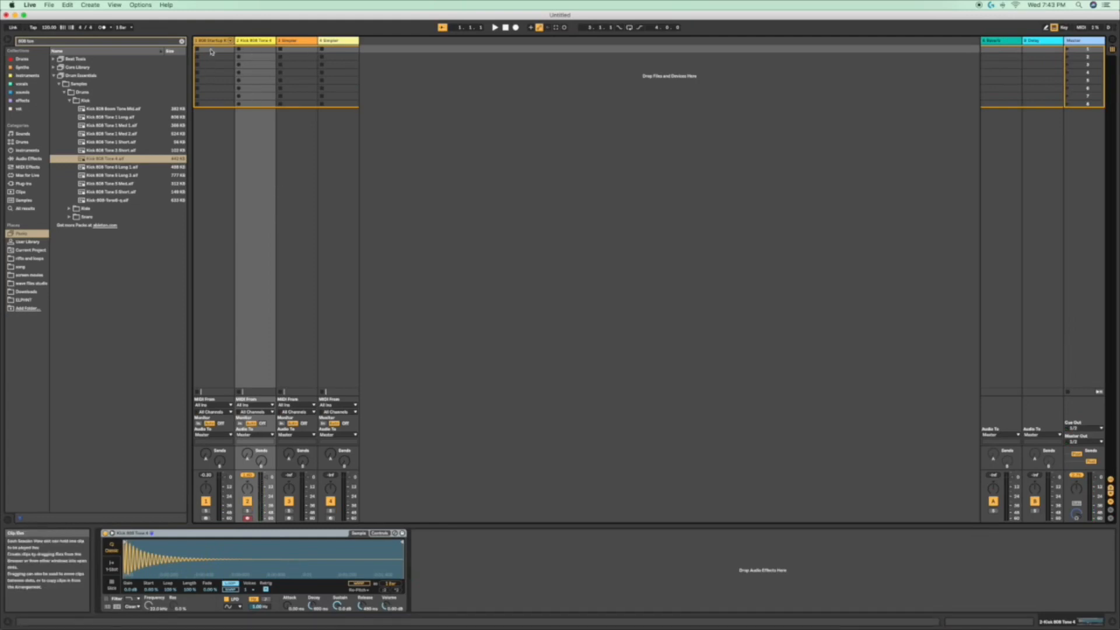
left_click(218, 343)
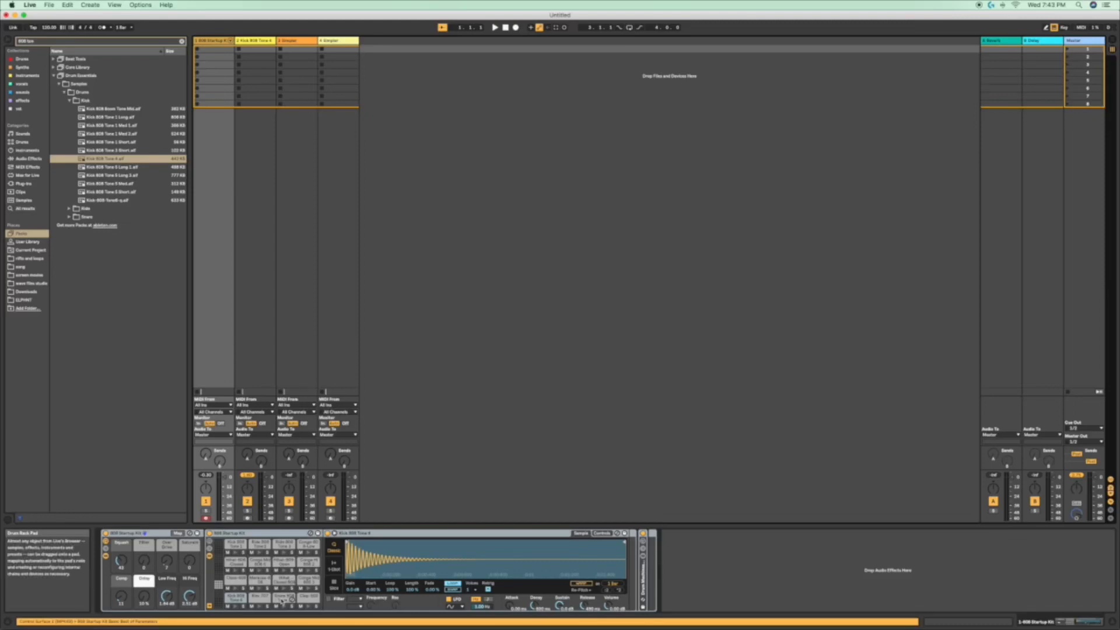
Step: Open the Snare samples folder of the Drum Essentials pack and clear the browser search
left_click(54, 76)
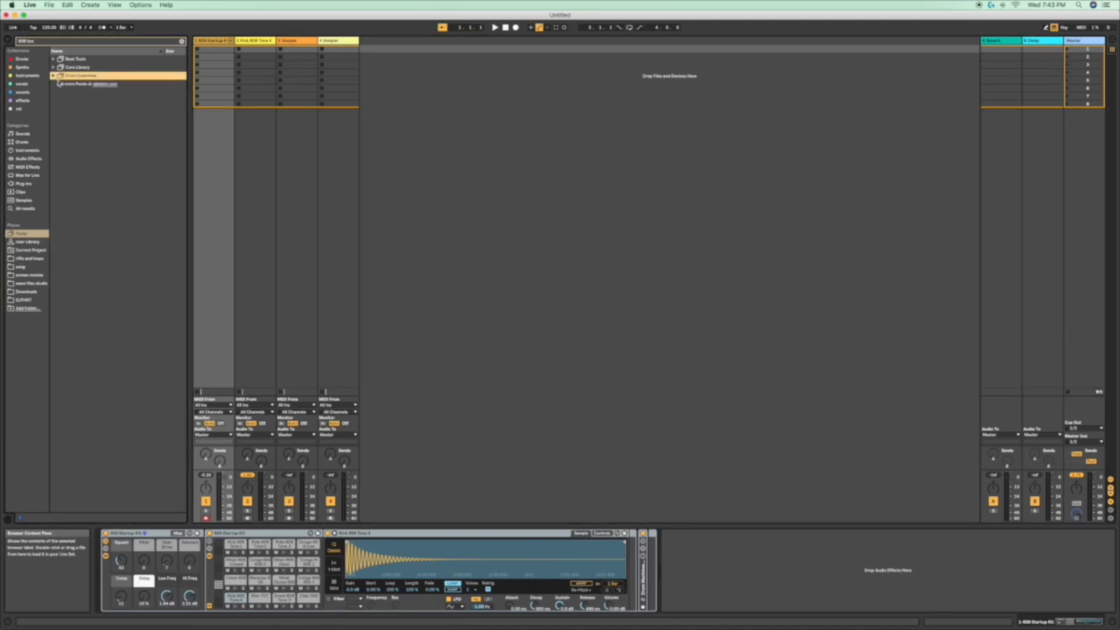
left_click(54, 76)
left_click(70, 101)
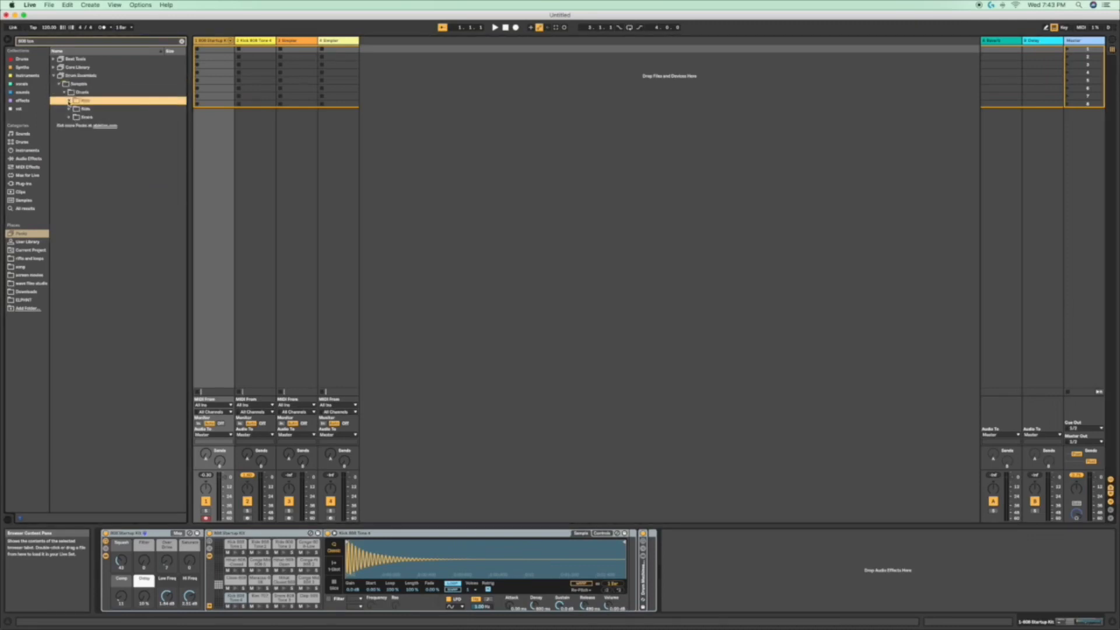
left_click(70, 118)
left_click(181, 41)
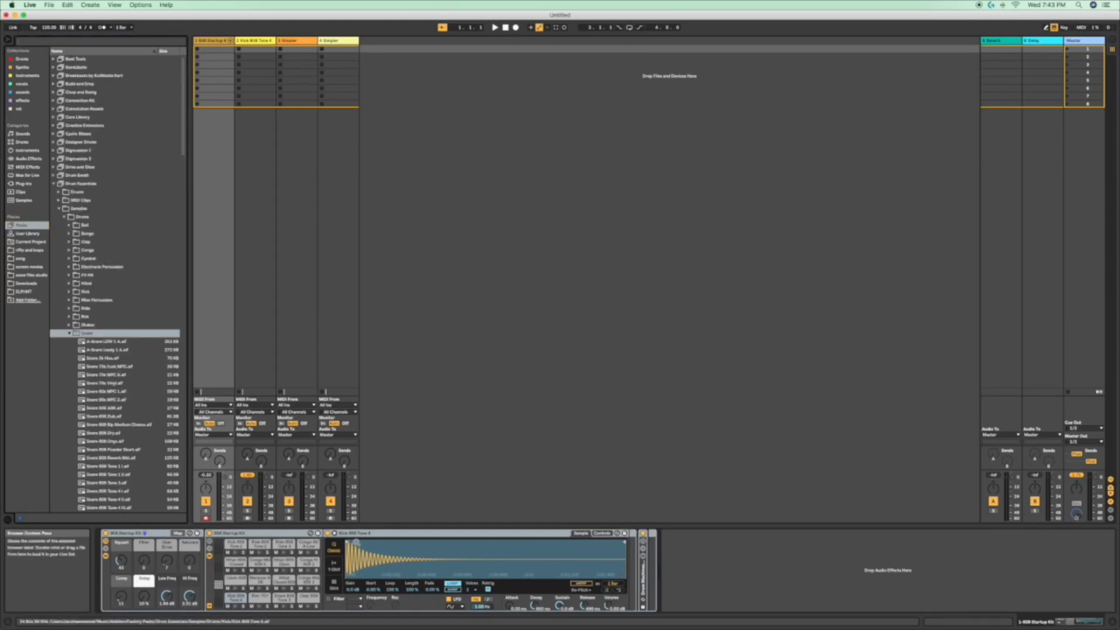
Step: Show the 808 Startup Kit's snare pad and load Snare 808 Tone 3.aif into the third track's Simpler
left_click(285, 599)
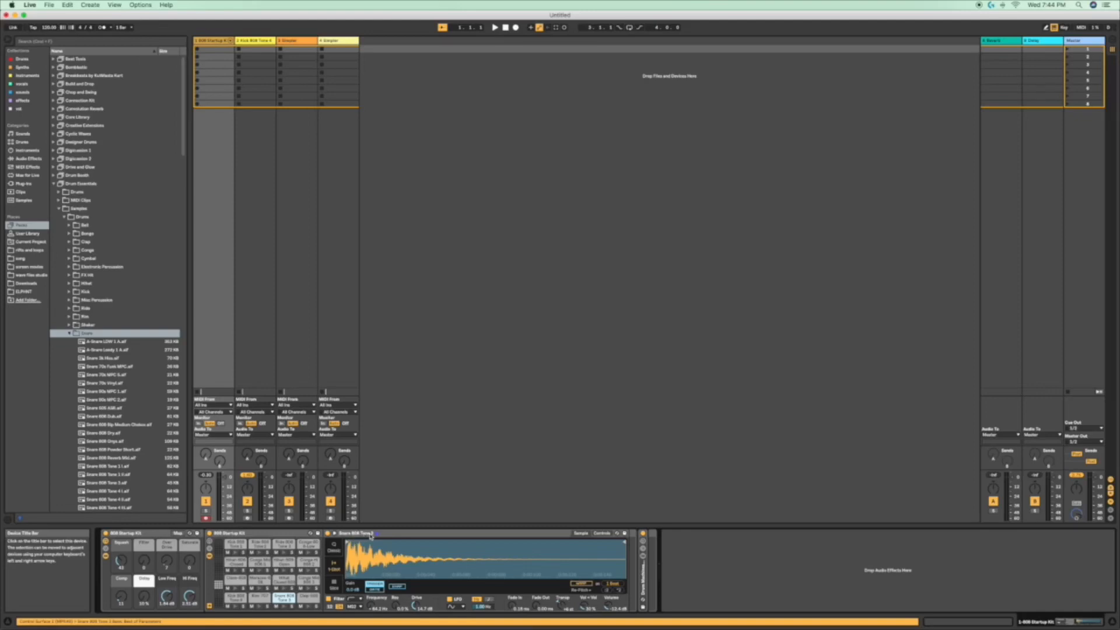
scroll(117, 477, "down", 2)
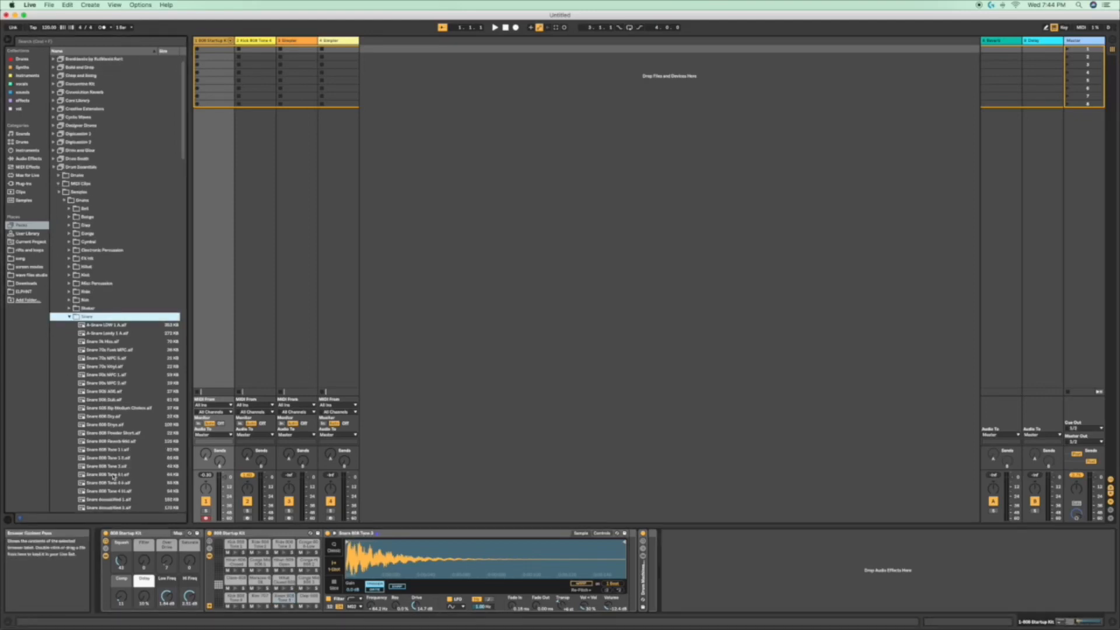
left_click_drag(84, 469, 286, 281)
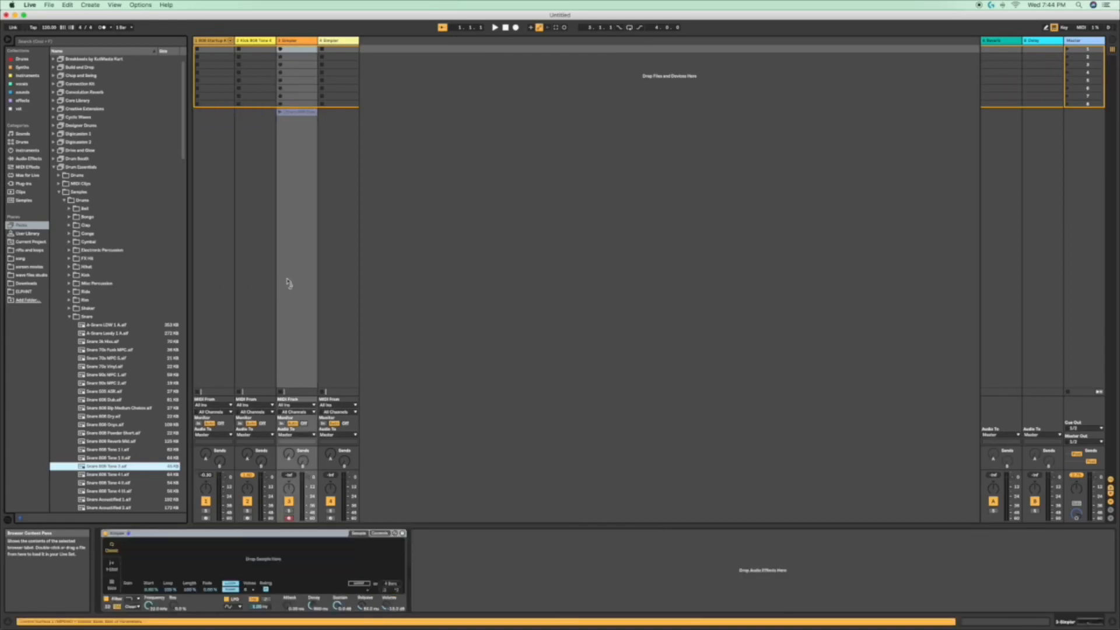
Step: Compare the kit's snare with the third track's Simpler and switch the kit's snare to Classic playback mode
left_click(257, 282)
left_click(201, 303)
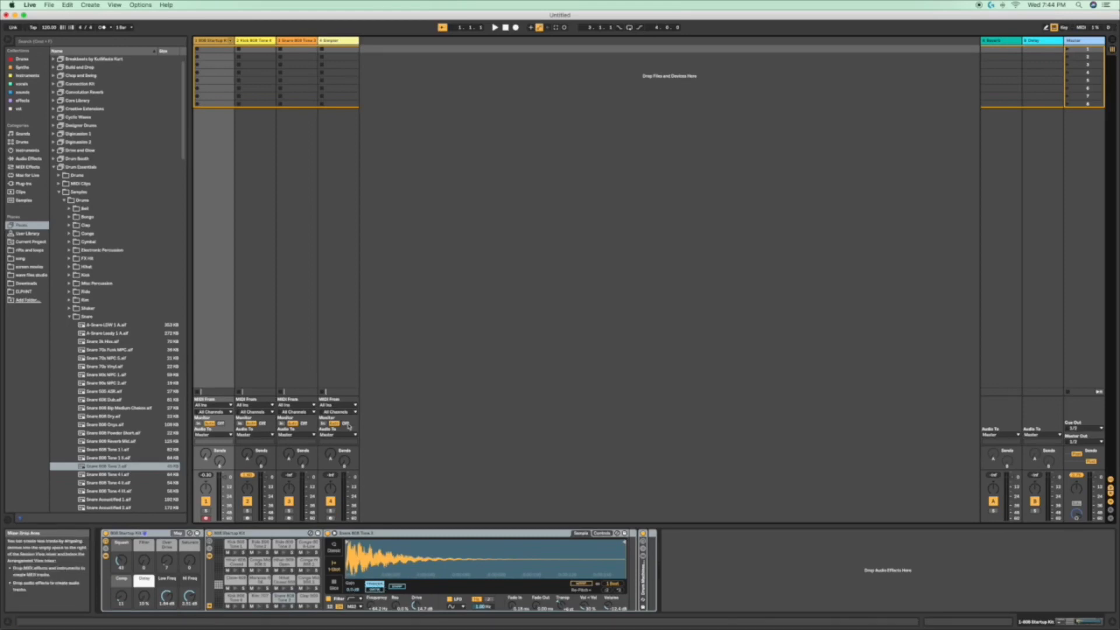
left_click(294, 273)
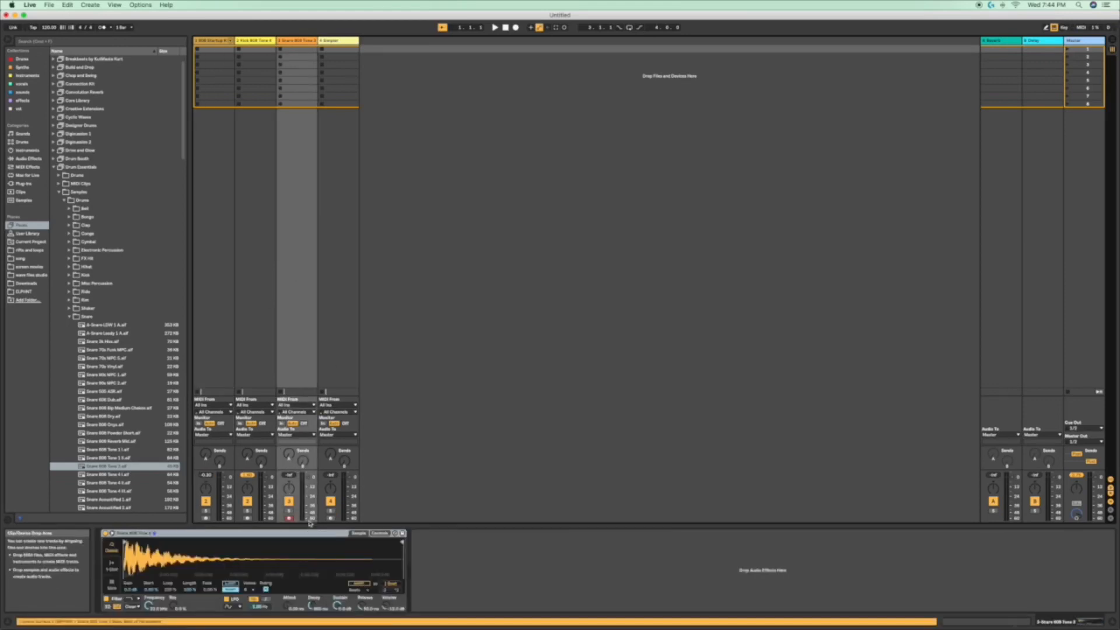
left_click(203, 310)
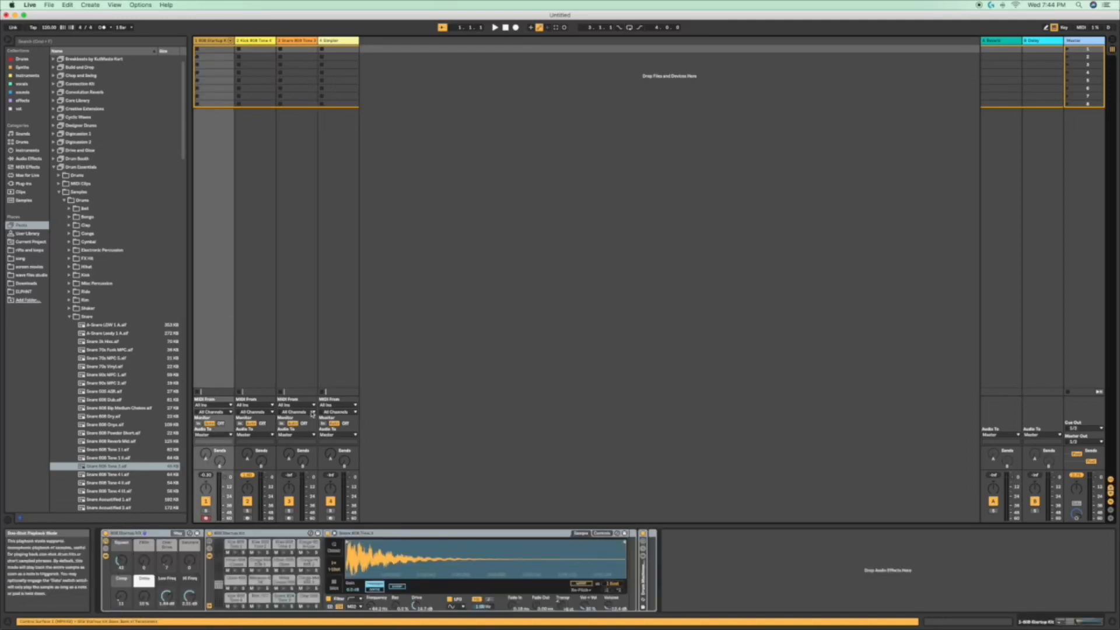
left_click(333, 546)
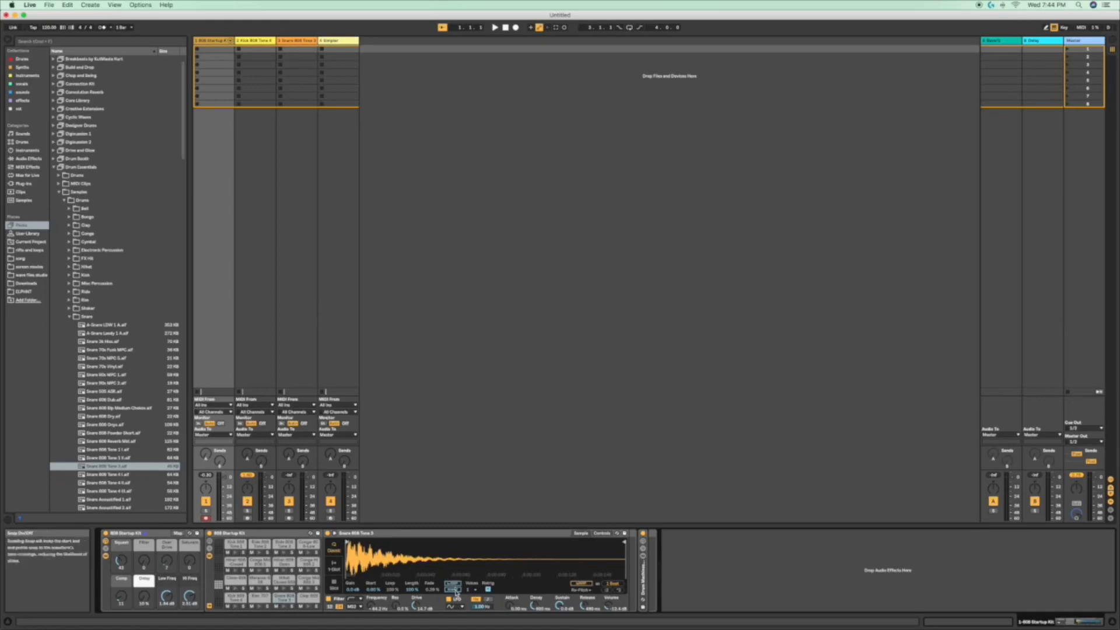
Step: Set the third track's snare Simpler to 1 voice and Re-Pitch warp mode, and check it against the kit's snare
left_click(298, 315)
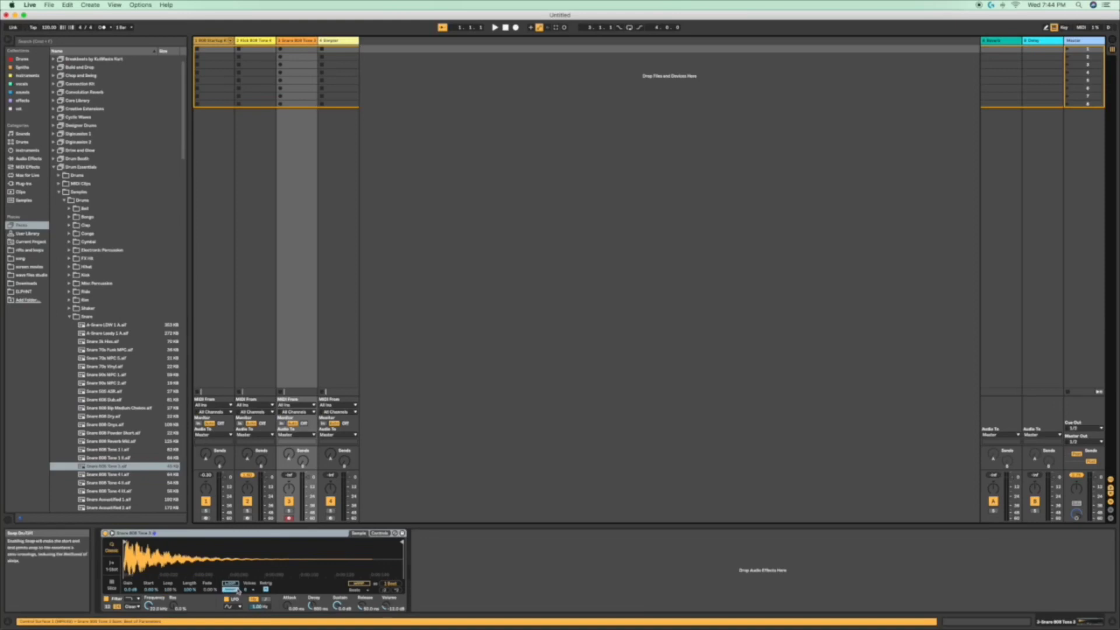
left_click(246, 590)
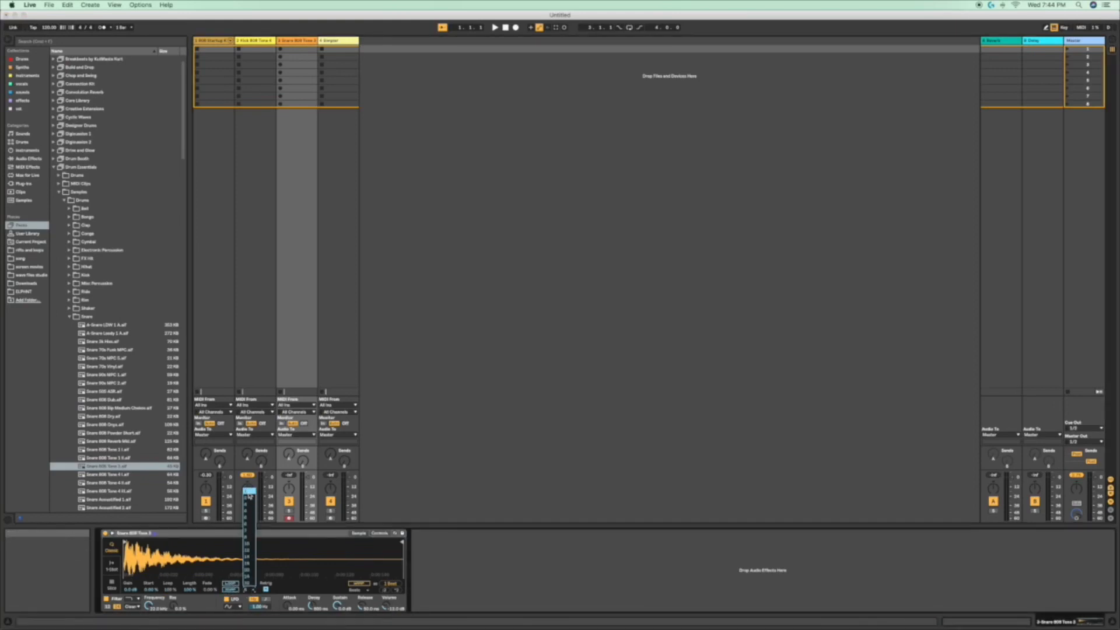
left_click(249, 493)
left_click(357, 590)
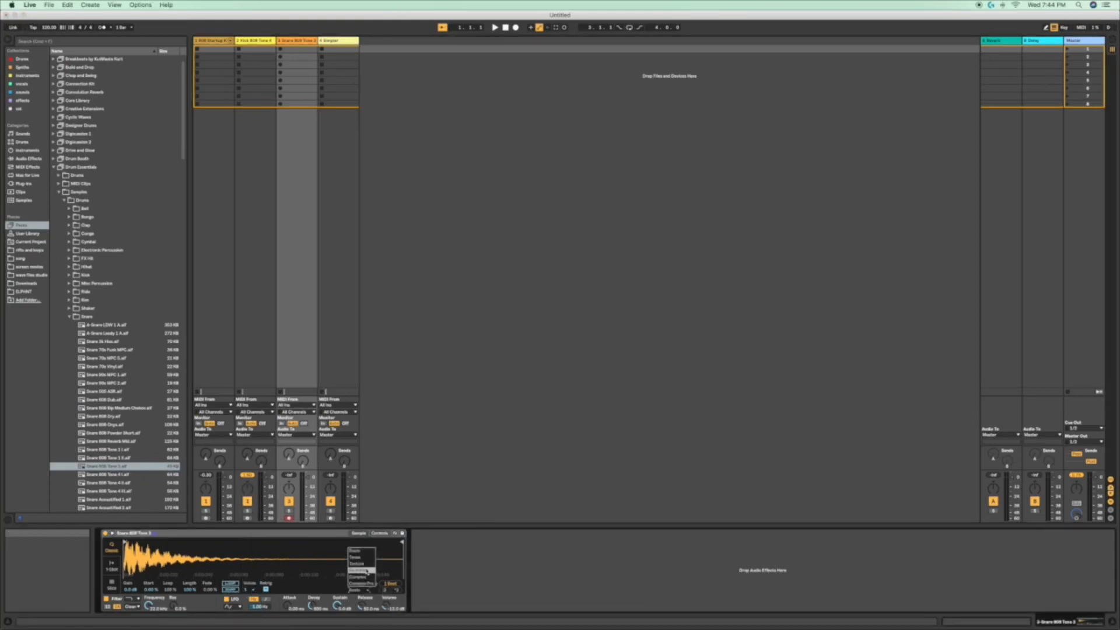
left_click(362, 571)
left_click(218, 286)
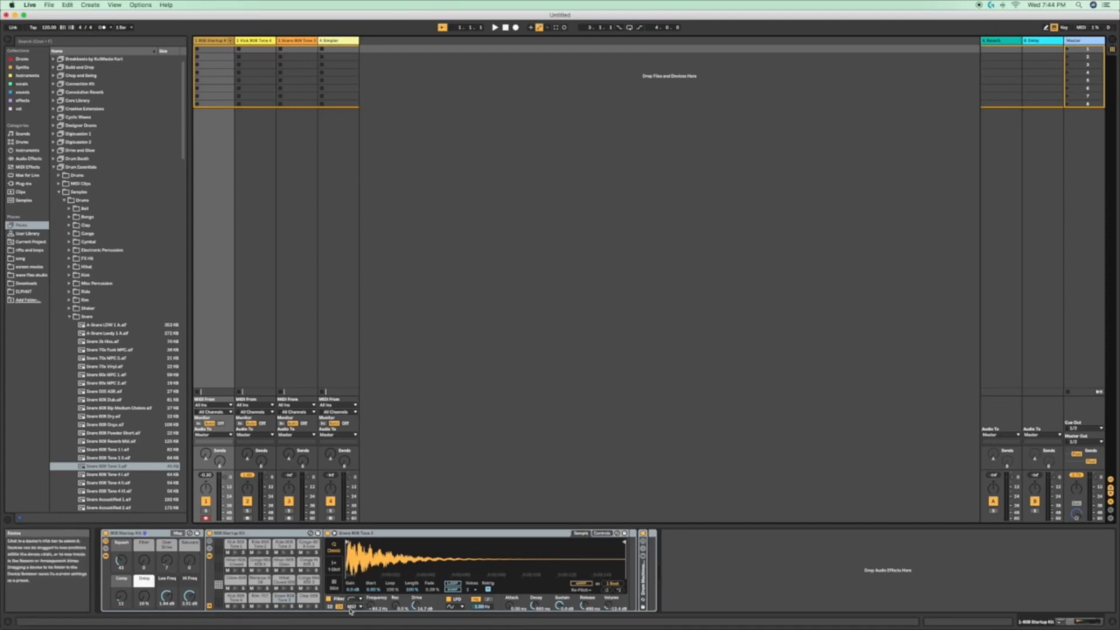
Step: Set the third track's snare Simpler filter to high-pass with the MS2 circuit and a frequency of 84.2 Hz, matching the kit's snare
left_click(299, 361)
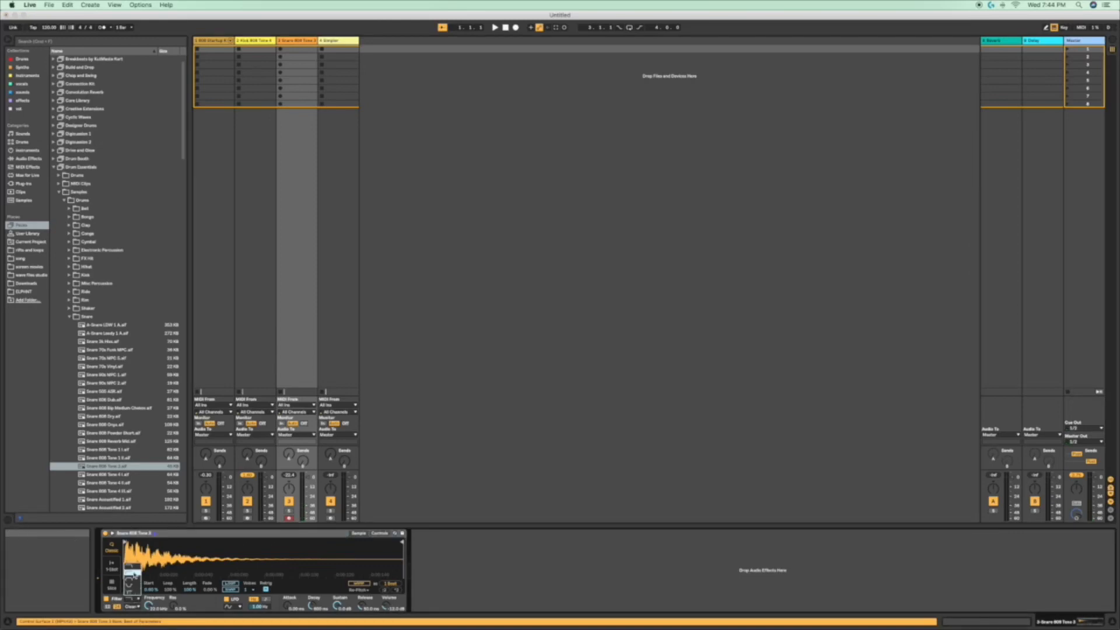
left_click(139, 610)
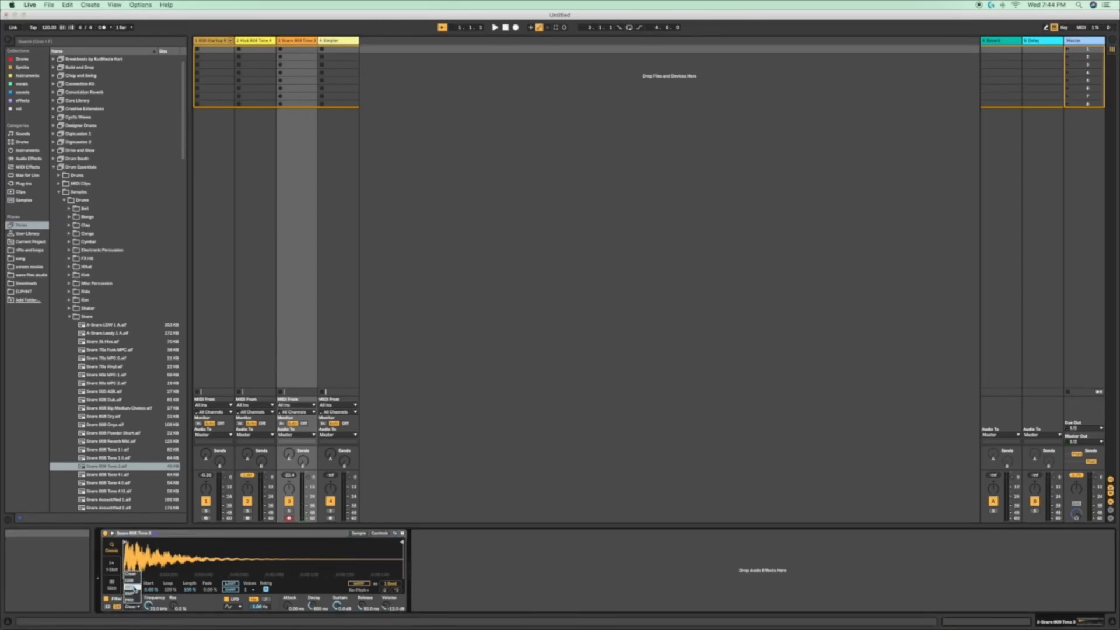
left_click(141, 594)
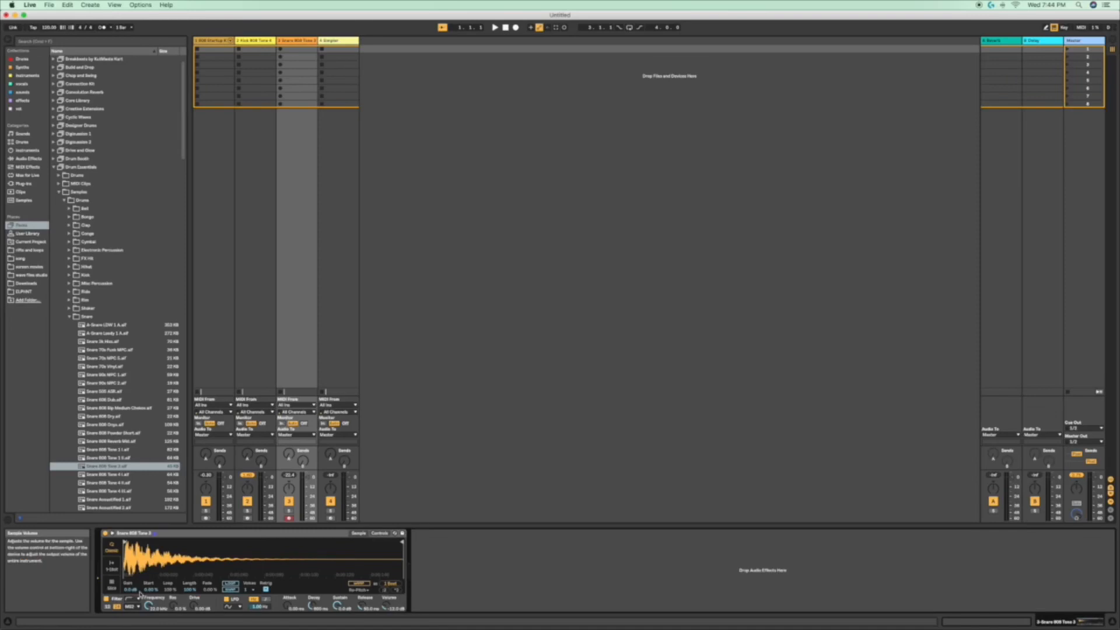
left_click(210, 366)
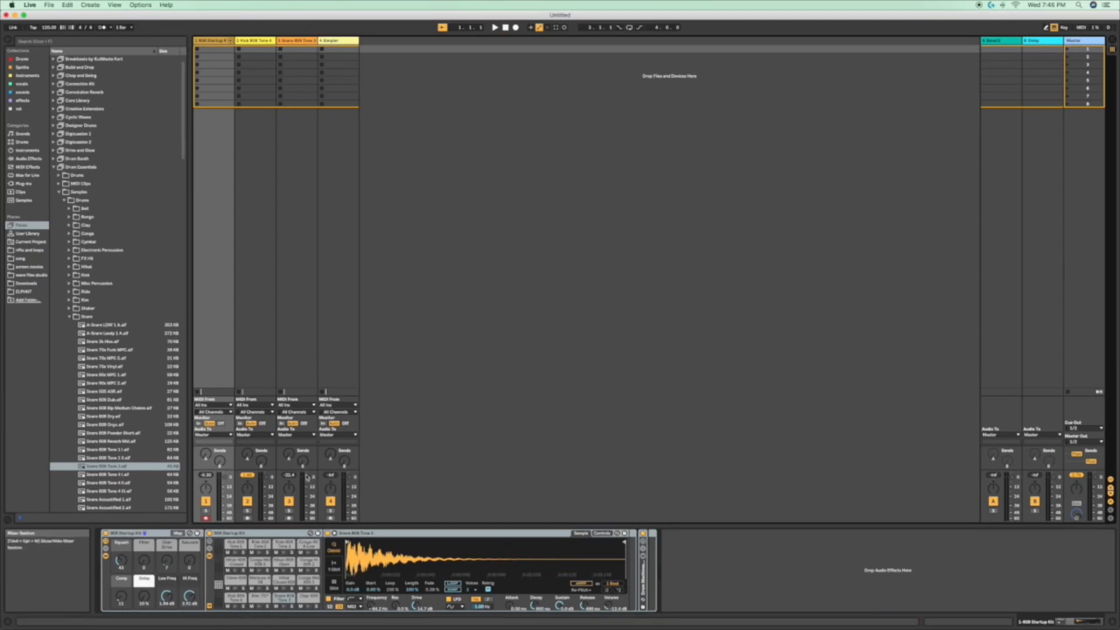
left_click(289, 430)
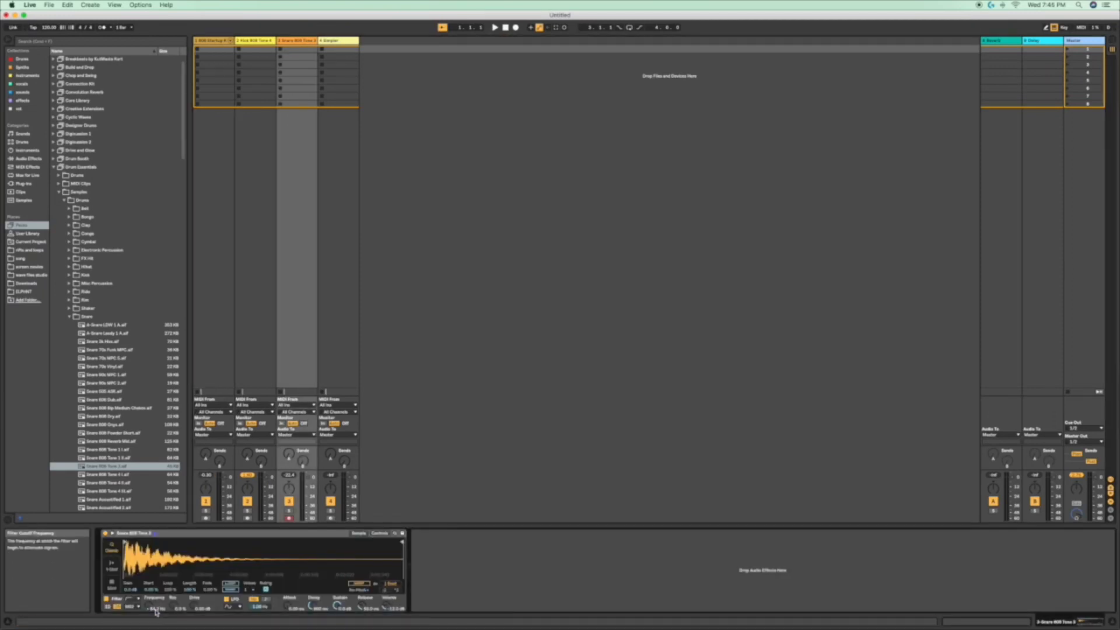
Step: Check the kit snare's filter drive and set the third track's Simpler filter drive to 14.7 dB
left_click(226, 357)
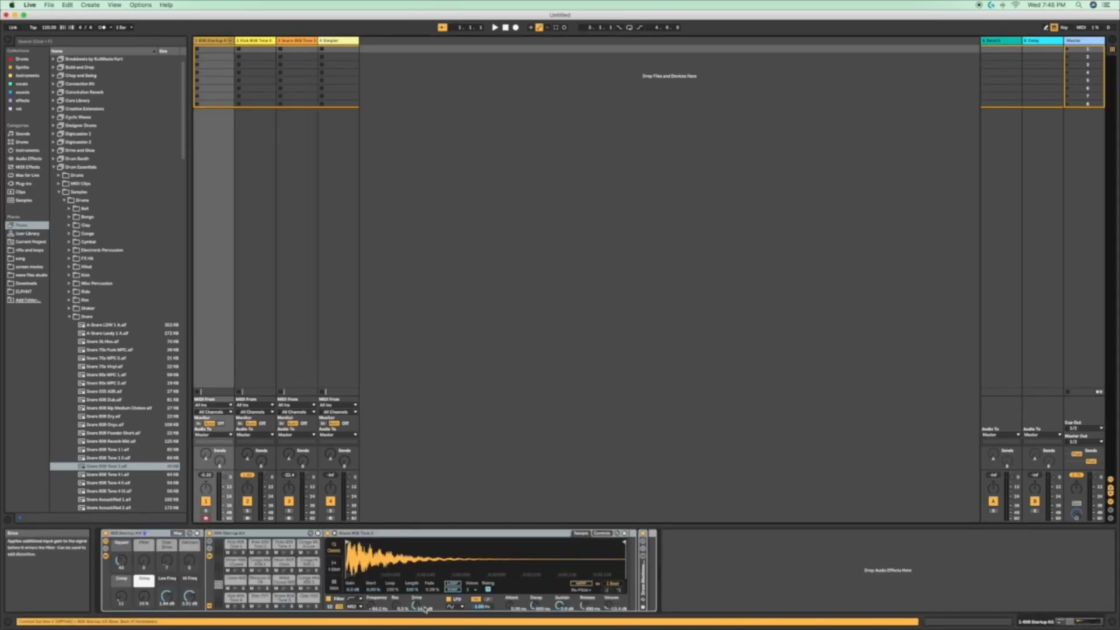
left_click(290, 312)
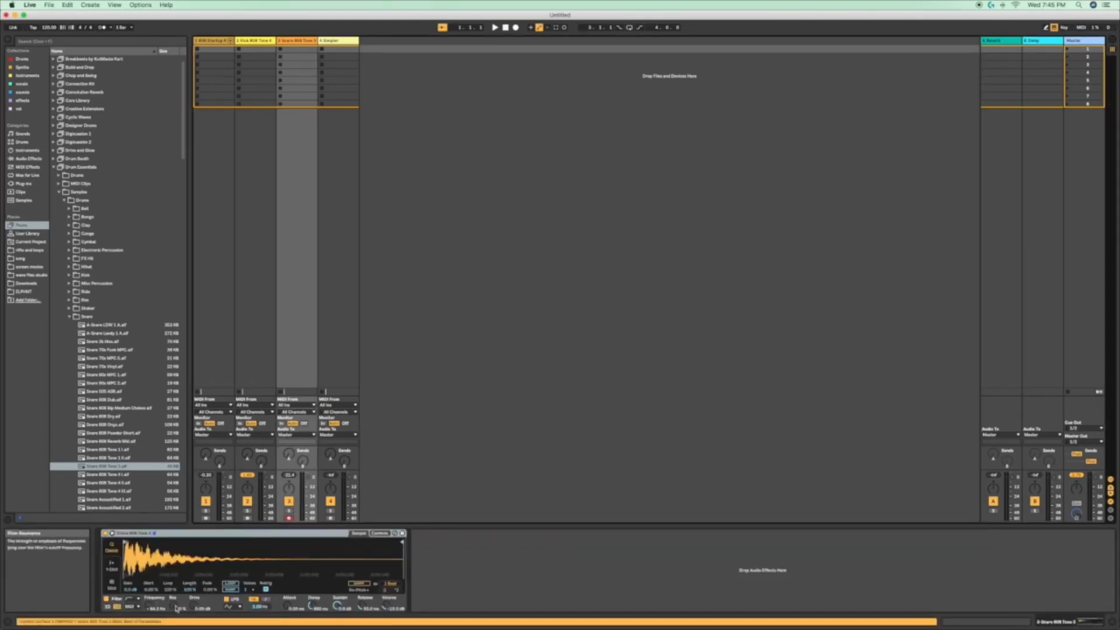
left_click(197, 607)
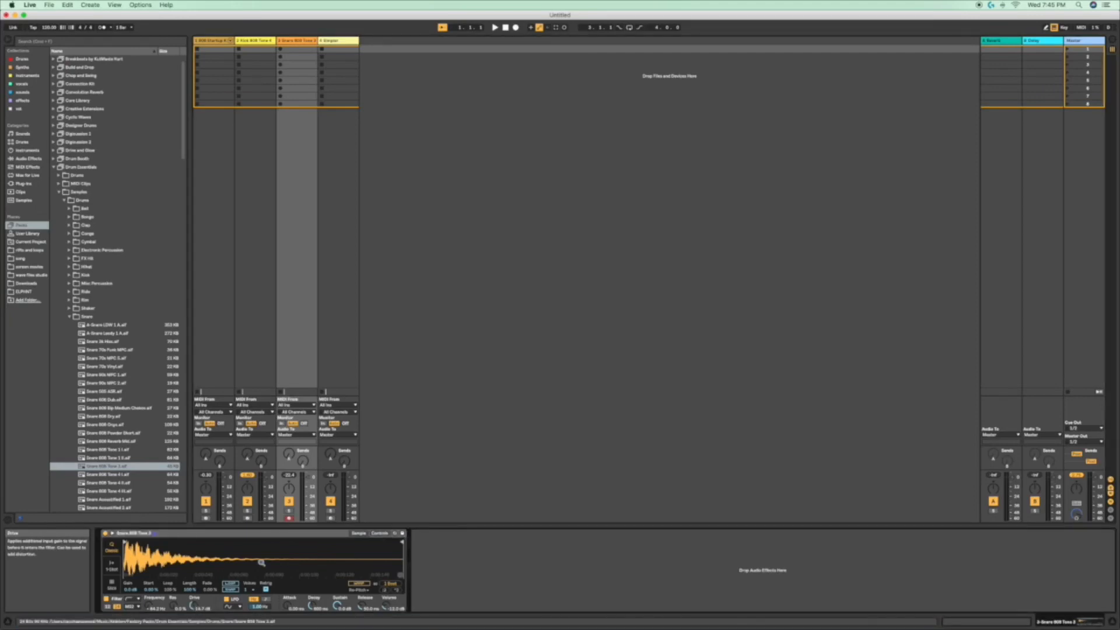
Step: Switch the kit's snare to 1-Shot playback mode and return the third track's snare Simpler to Classic mode
left_click(216, 342)
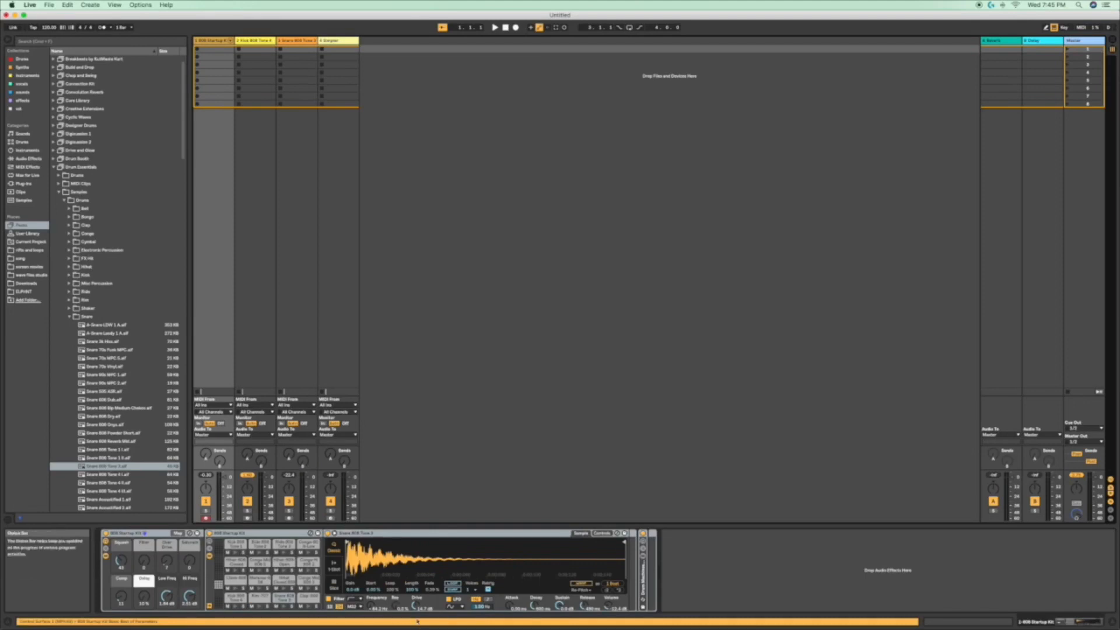
left_click(334, 565)
left_click(296, 374)
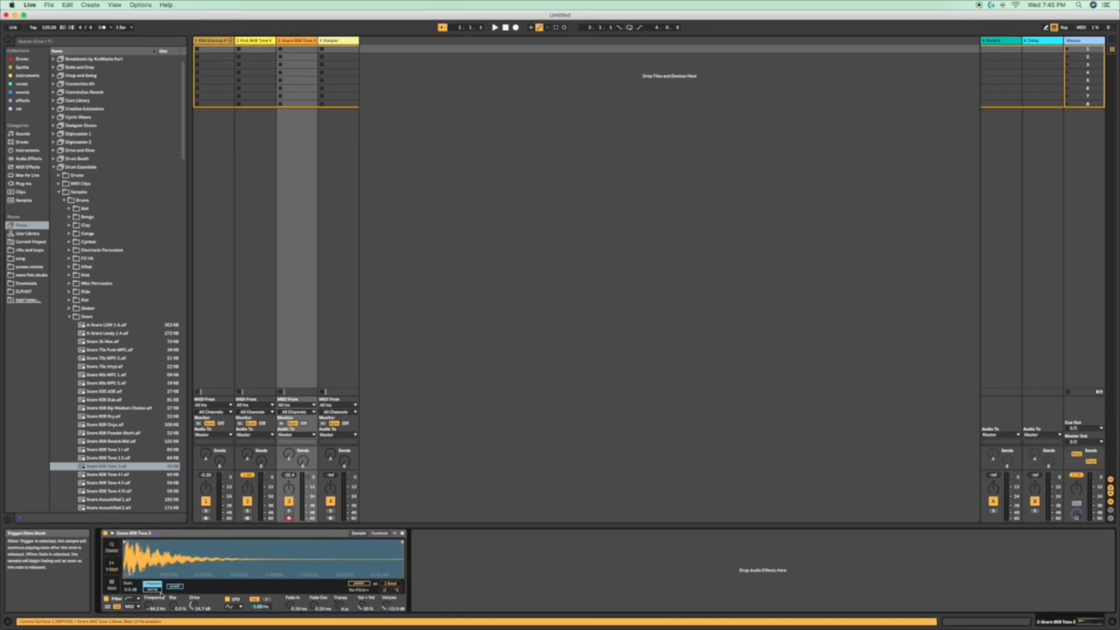
left_click(207, 359)
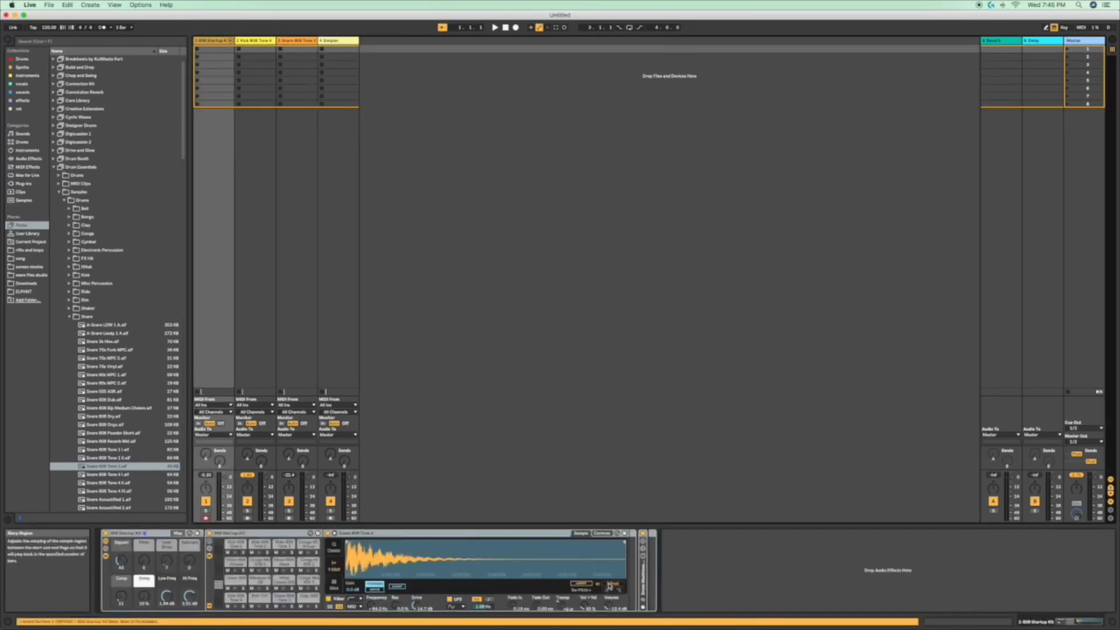
left_click(314, 365)
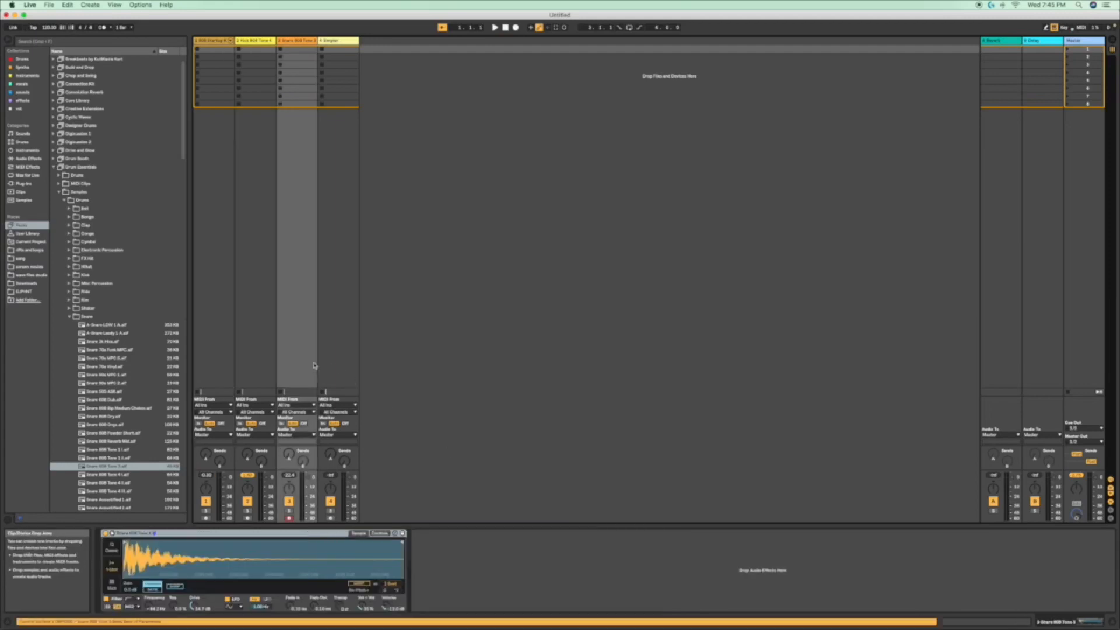
left_click(111, 549)
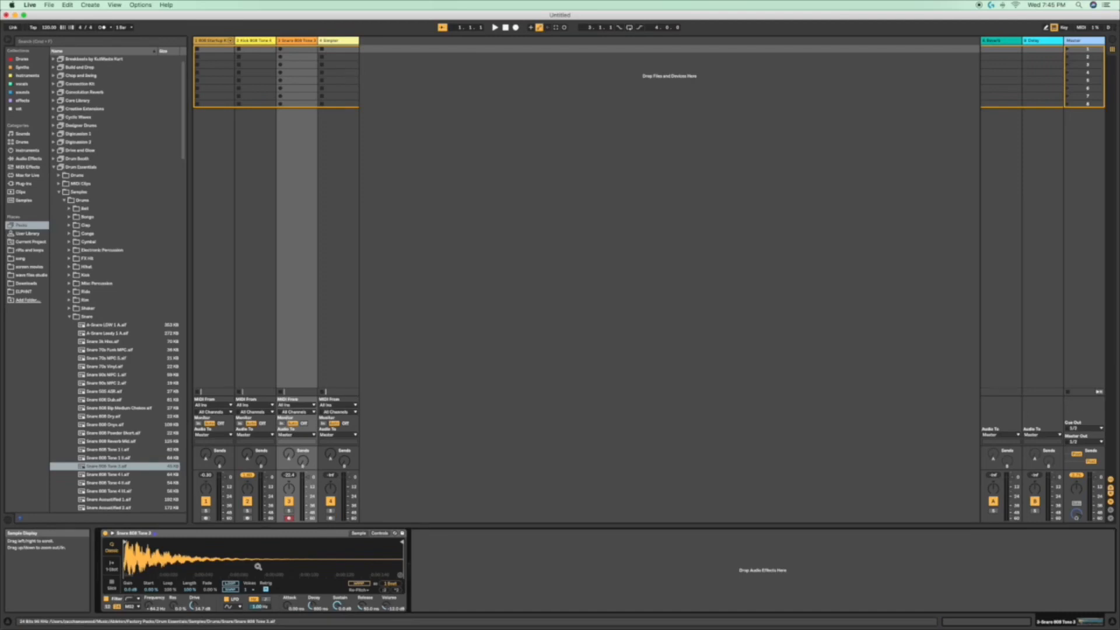
Step: Show the detailed controls of both snare Simplers and compare their filter, LFO and envelope settings
left_click(205, 364)
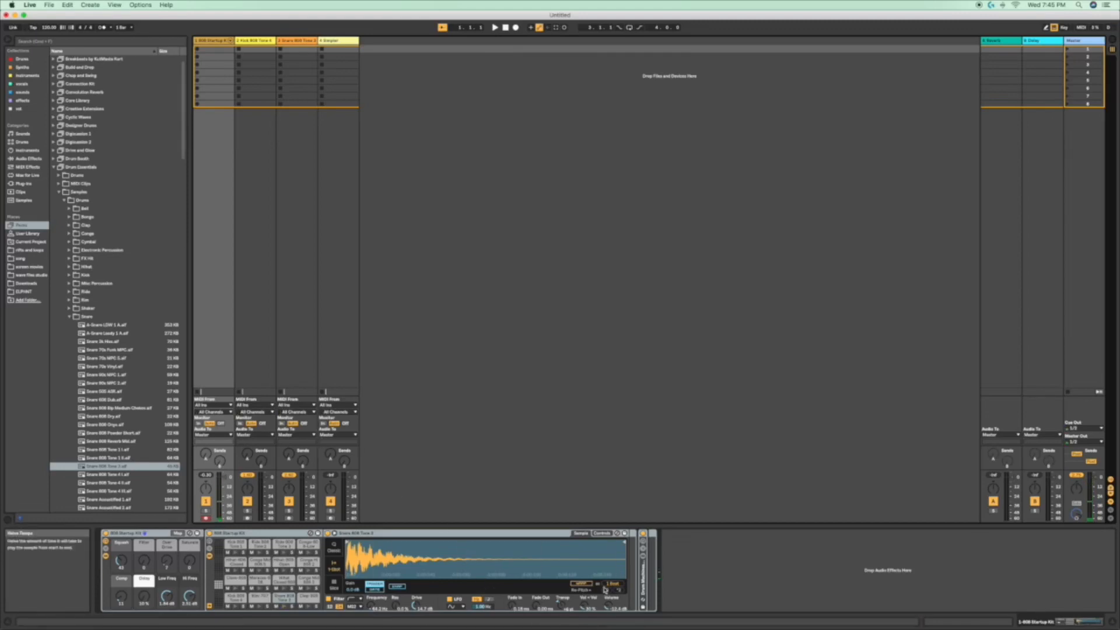
left_click(603, 534)
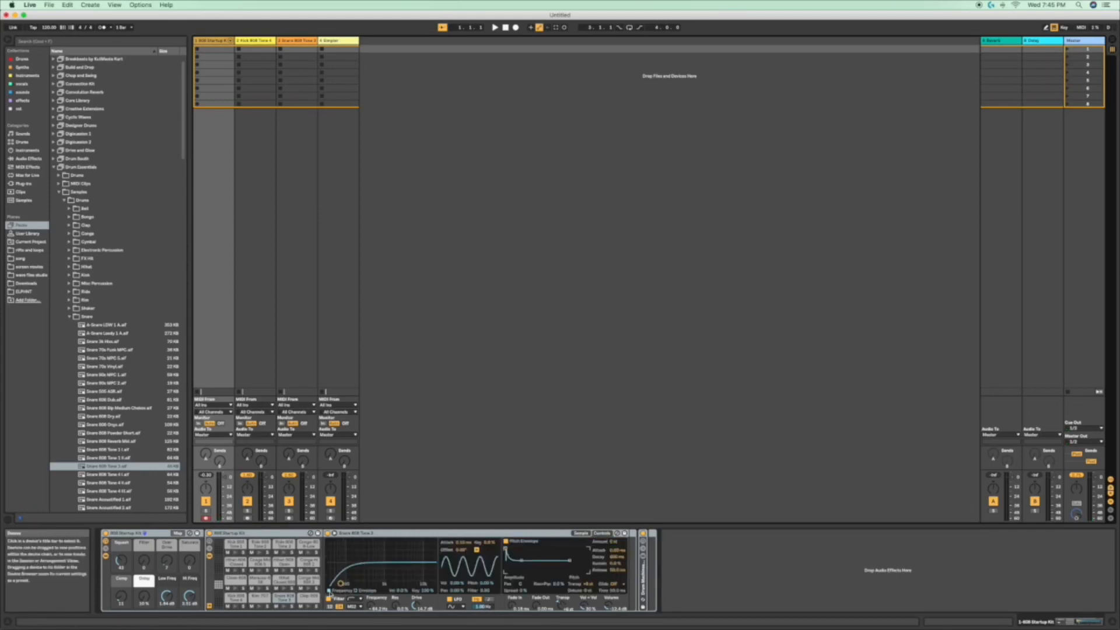
left_click(293, 364)
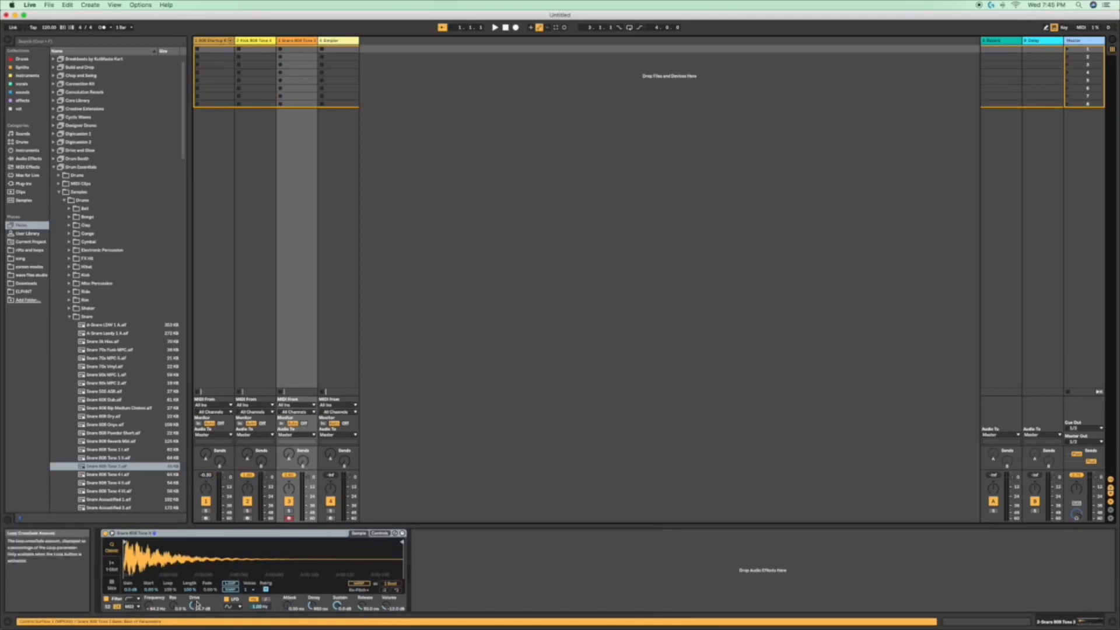
left_click(380, 533)
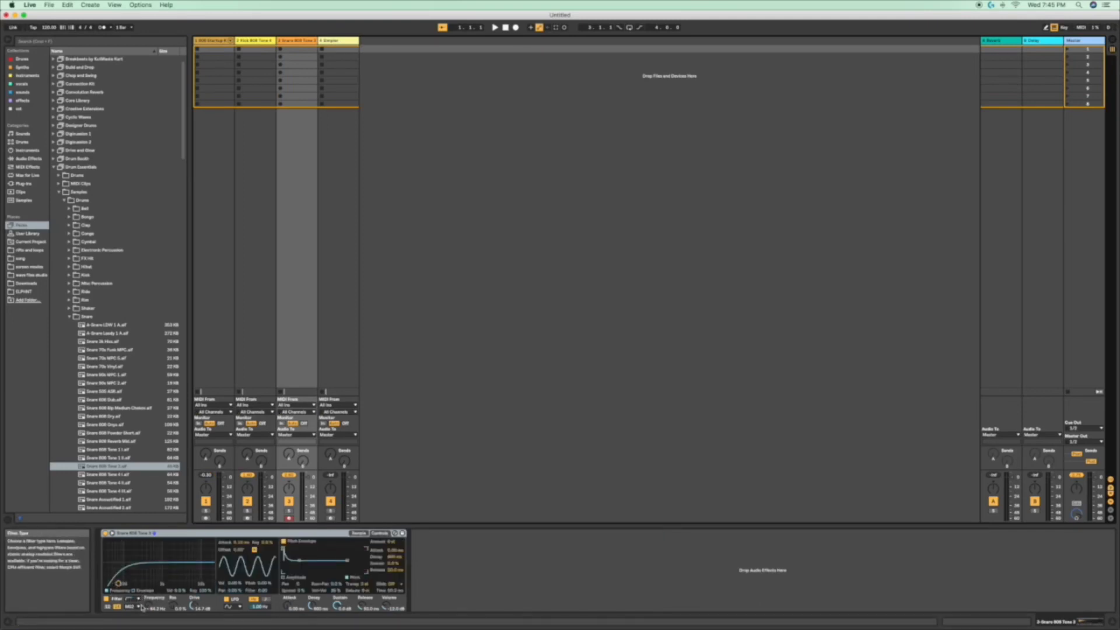
left_click(210, 351)
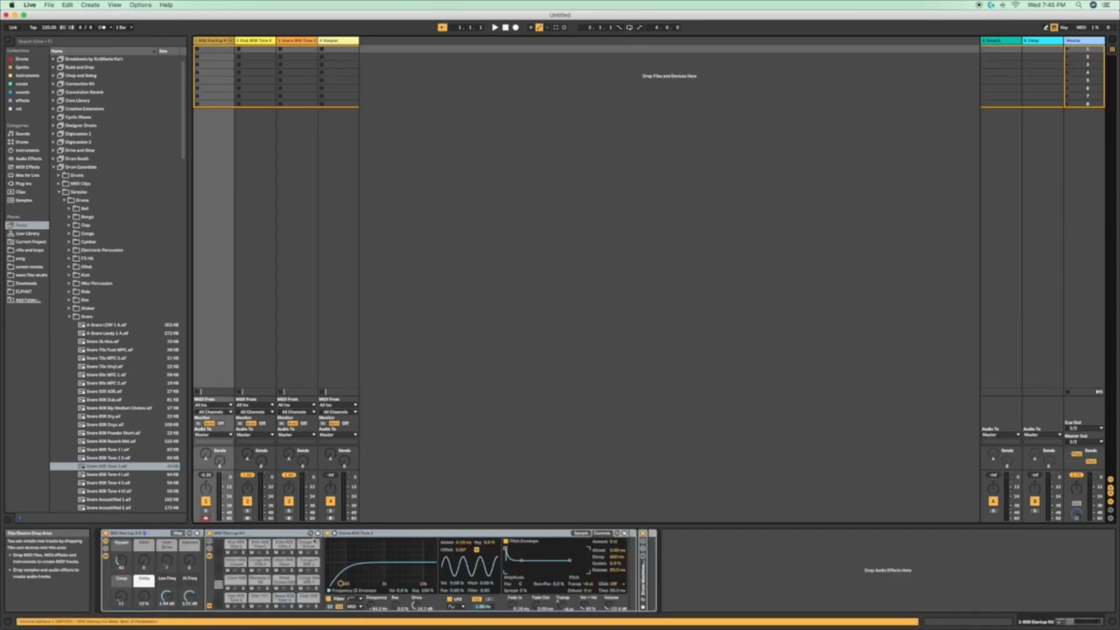
left_click(292, 328)
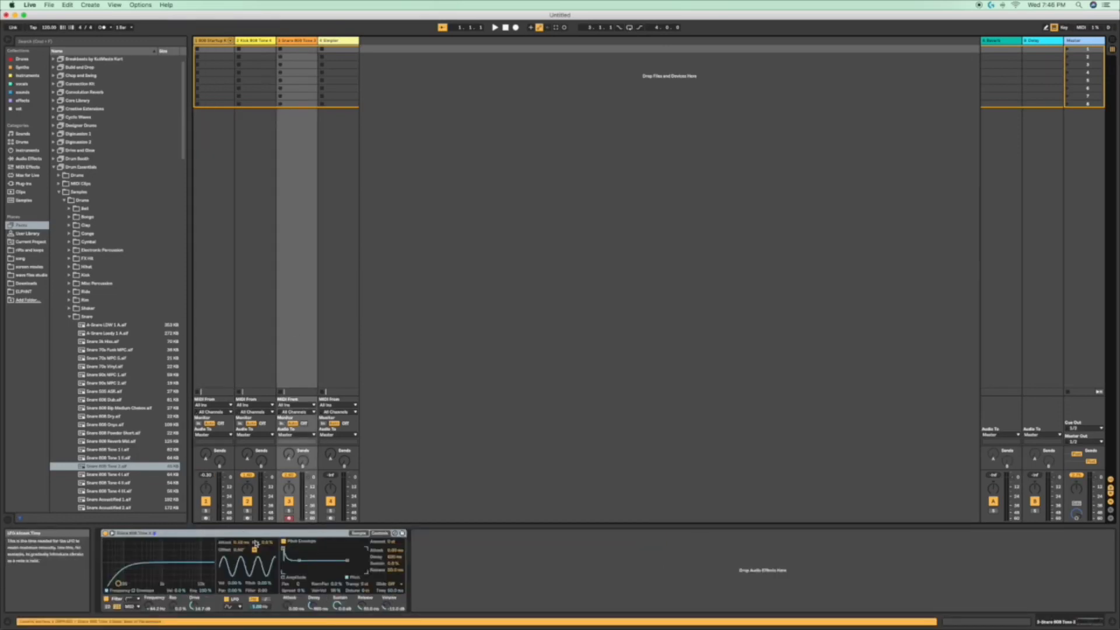
Step: Compare the pitch settings of both snares and set the third track's Simpler transposition to match the kit's snare
left_click(213, 318)
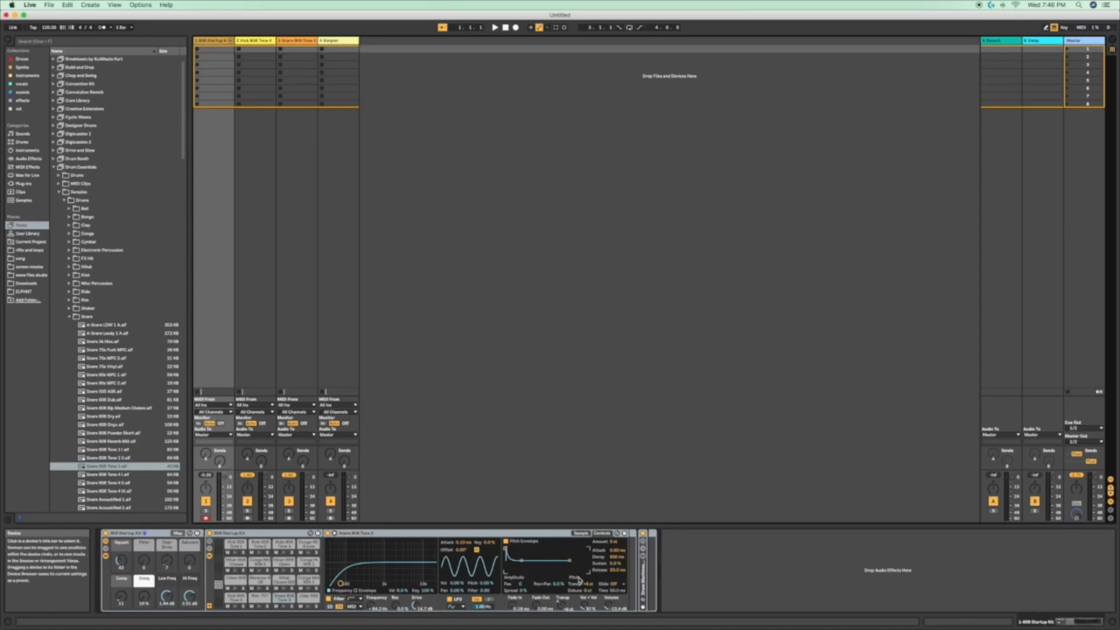
left_click(290, 357)
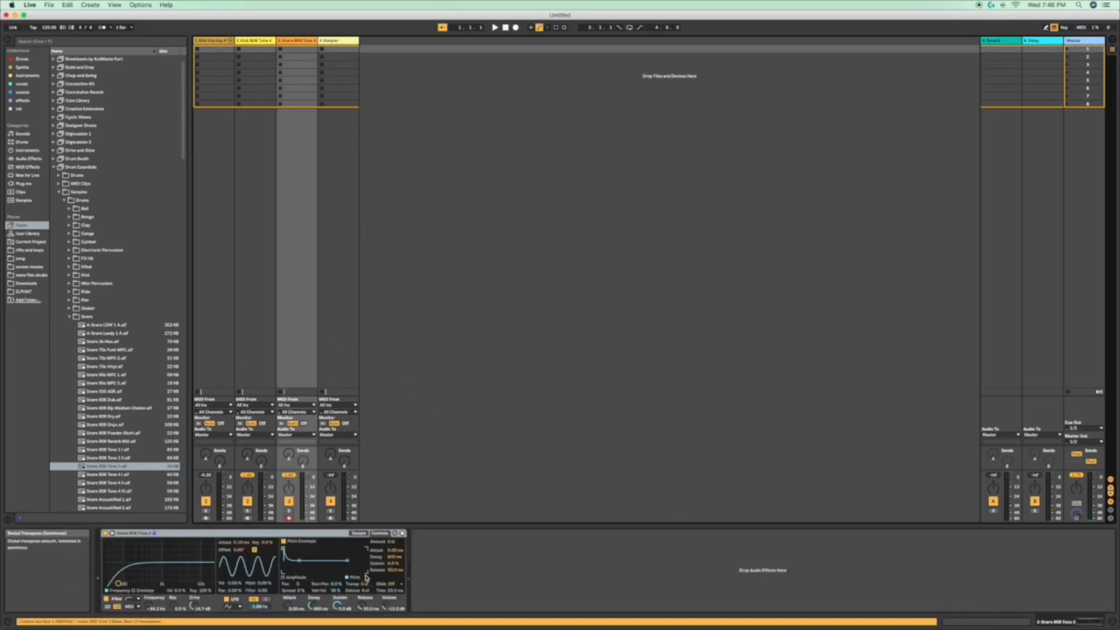
left_click(214, 373)
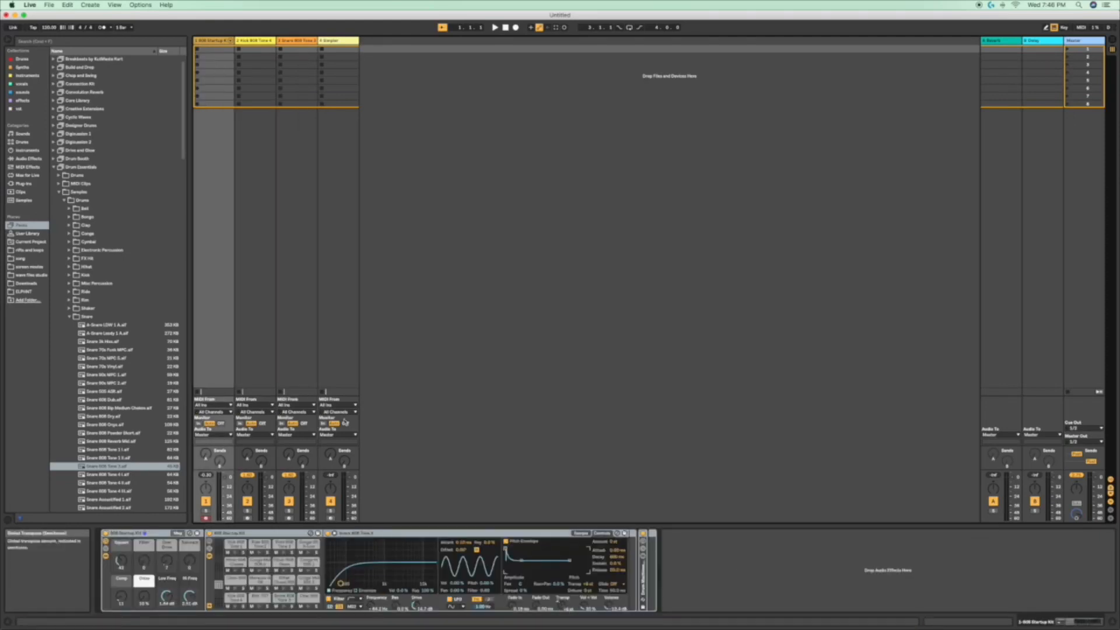
left_click(293, 354)
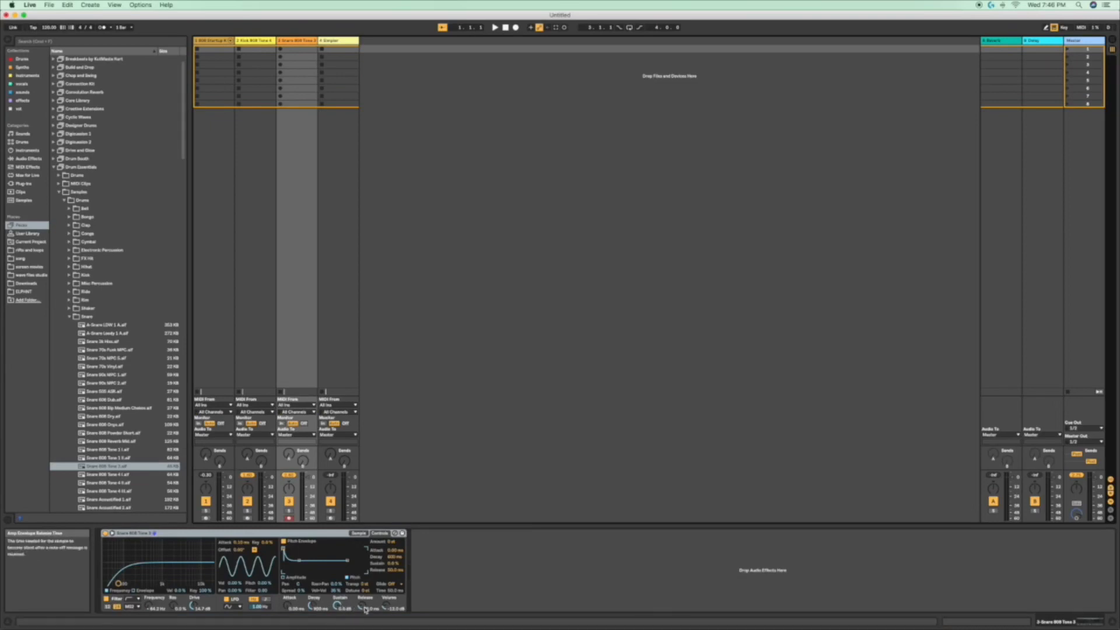
left_click(365, 585)
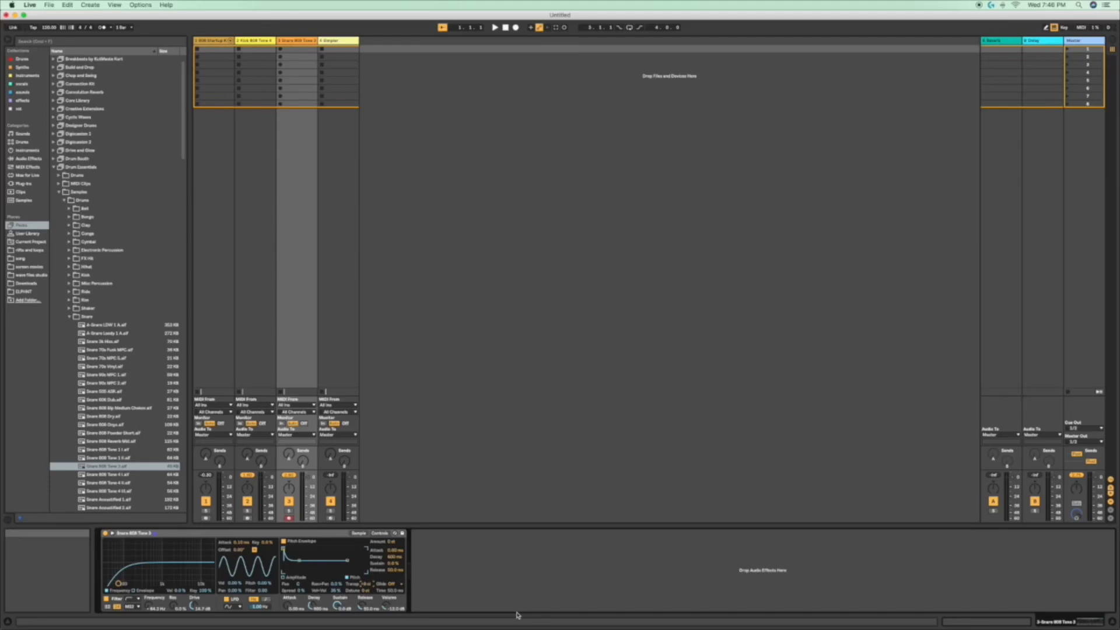
Step: Compare the volume settings of both snares and adjust the third track's Simpler output volume to match the kit's snare
left_click(206, 357)
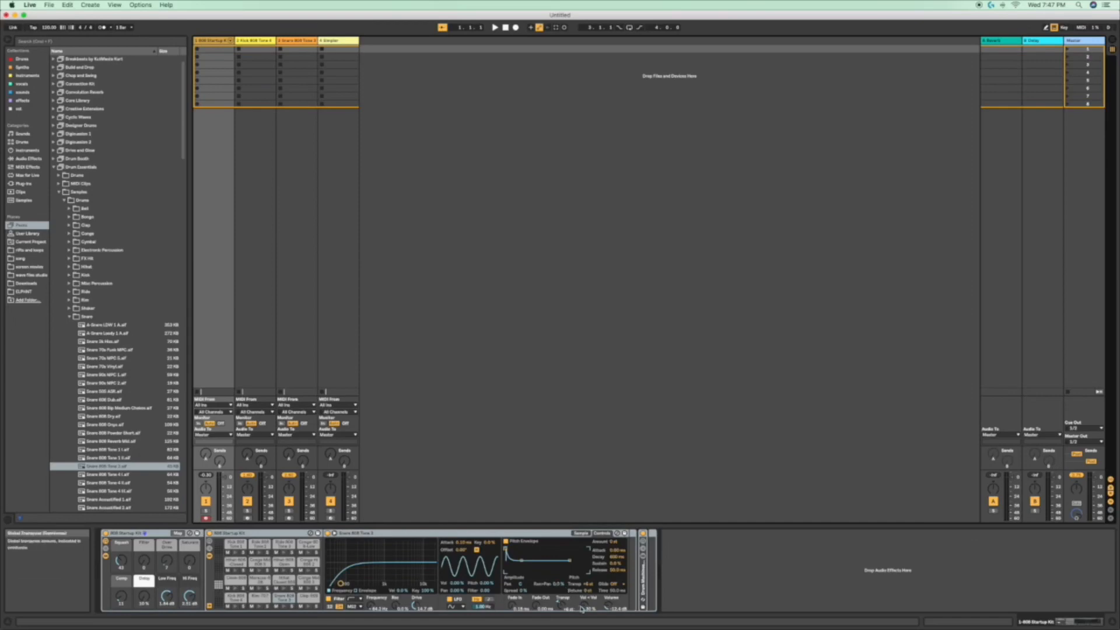
left_click(302, 354)
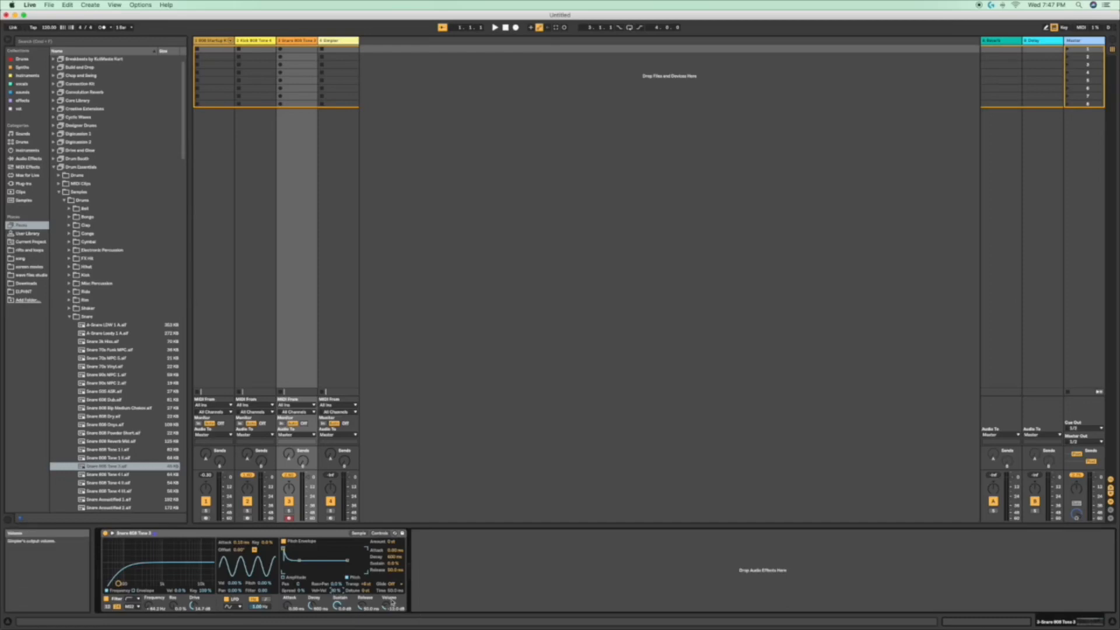
left_click(205, 347)
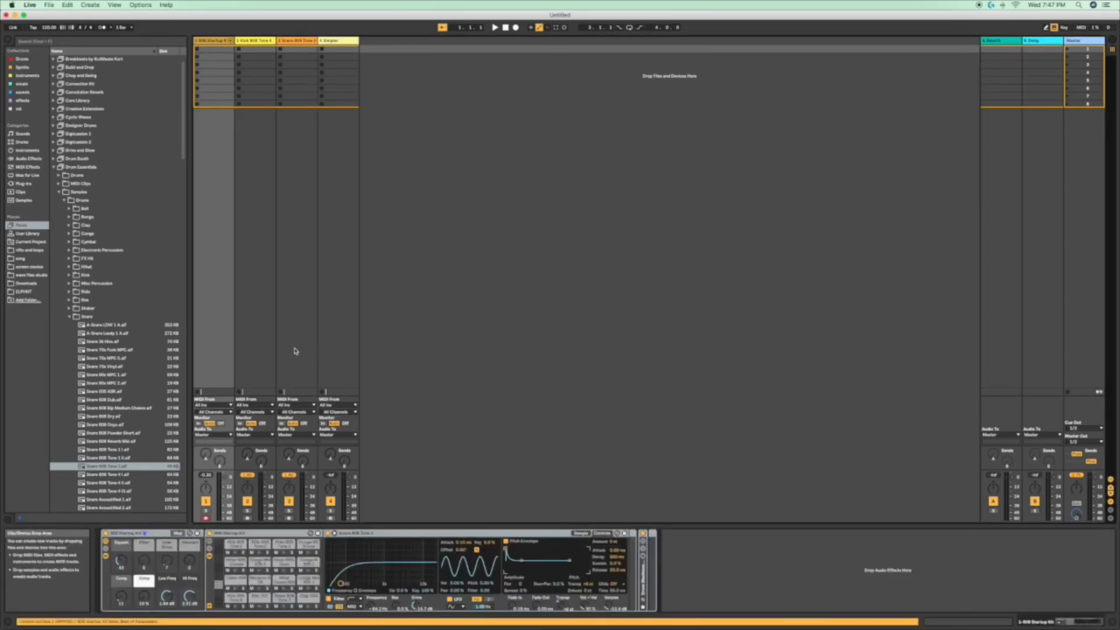
left_click(301, 384)
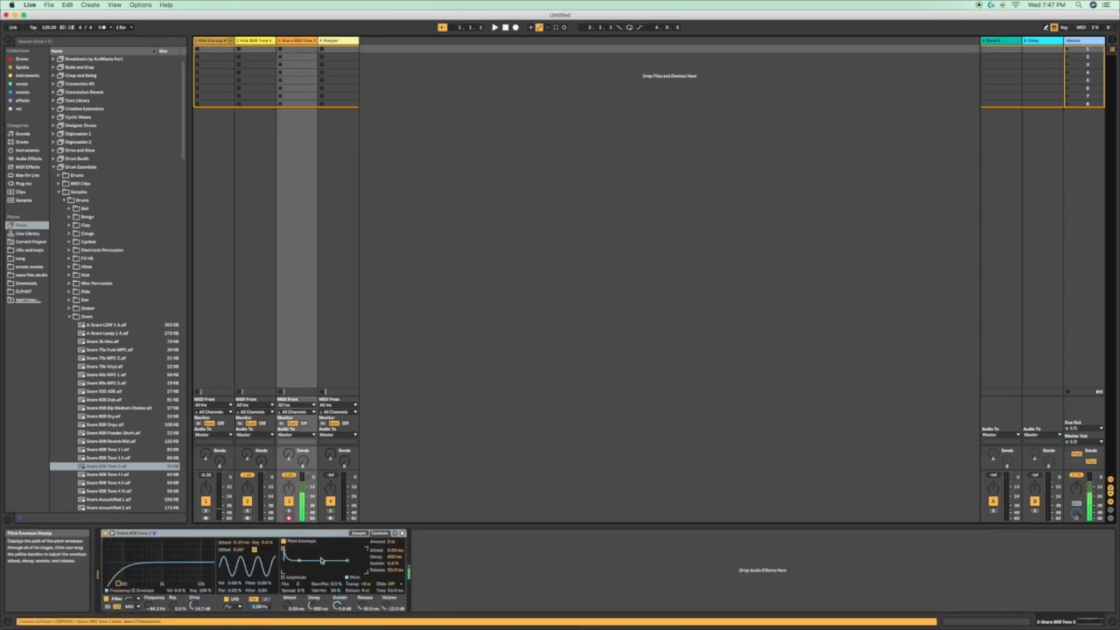
left_click(394, 610)
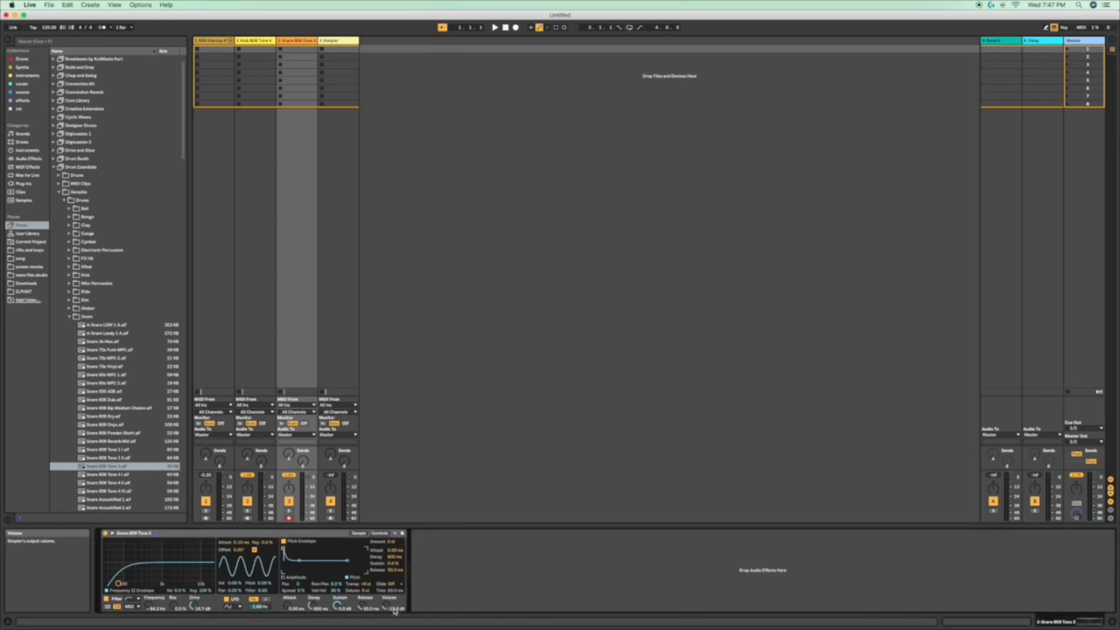
left_click(221, 350)
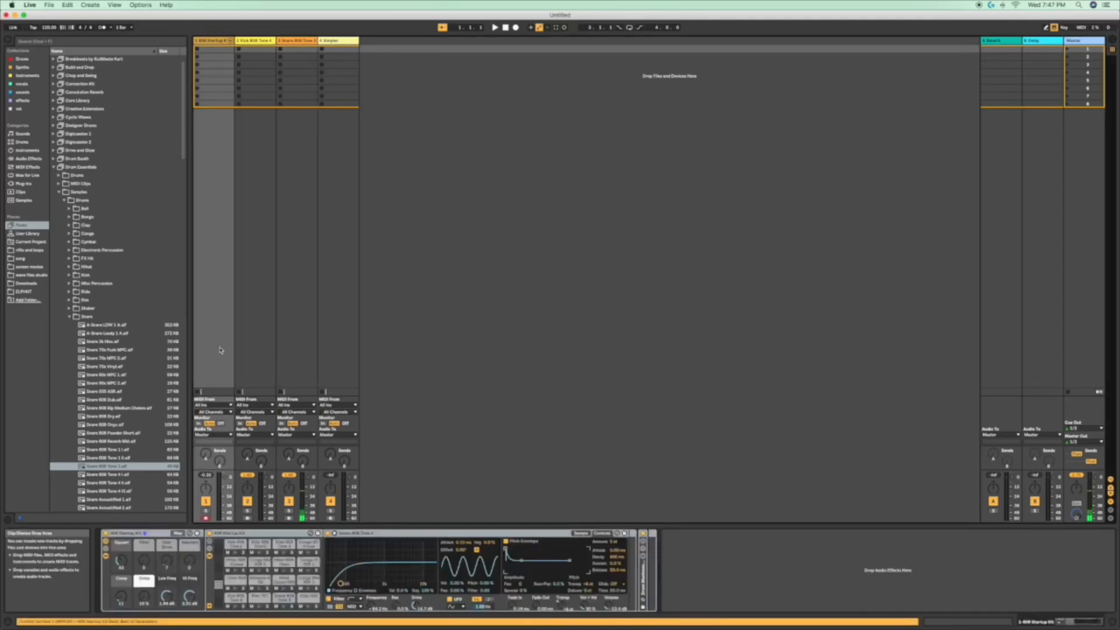
left_click(291, 331)
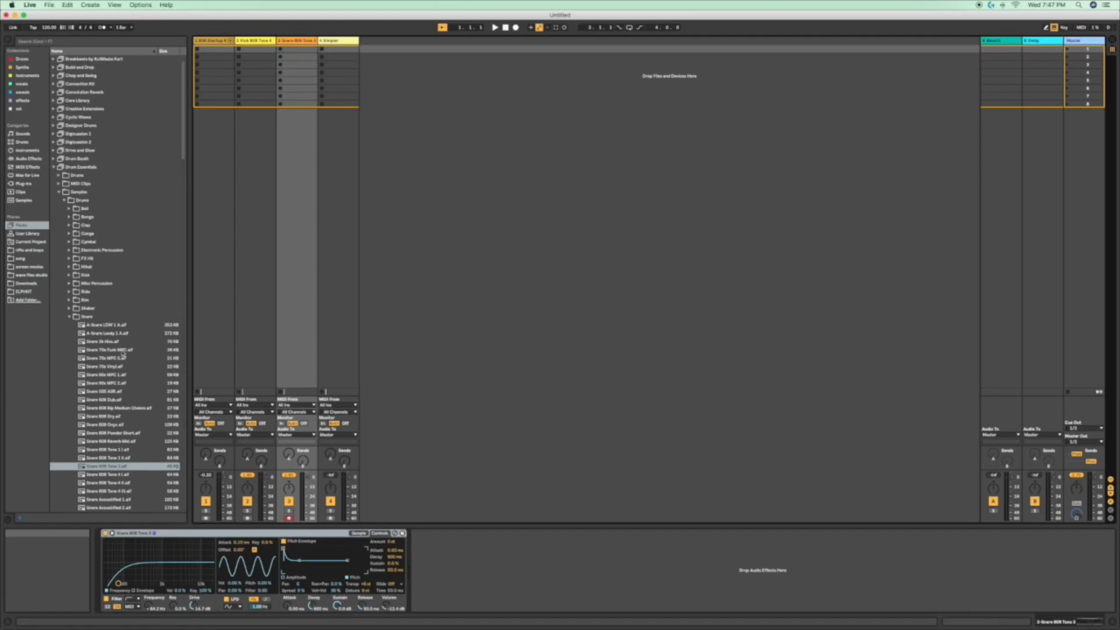
Step: Collapse the Snare sample folder and show the kit's closed hi-hat Simpler
left_click(69, 317)
left_click(218, 368)
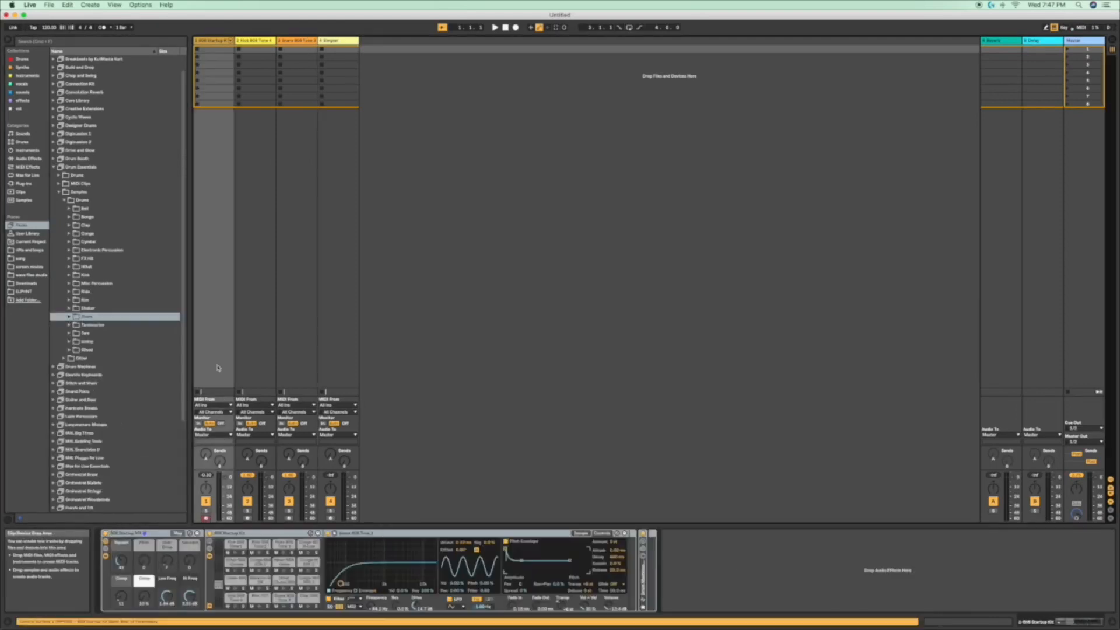
left_click(282, 583)
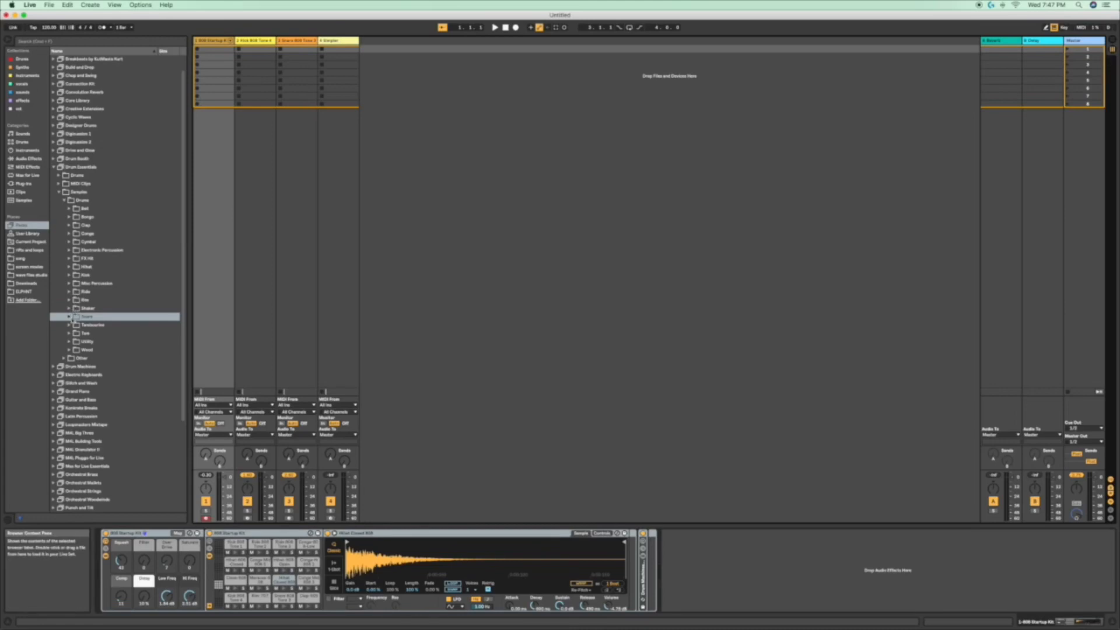
Step: Find the closed hi-hat sample with the search "closed 808", load Hihat Closed 808.aif into the fourth track's Simpler and audition it
left_click(70, 268)
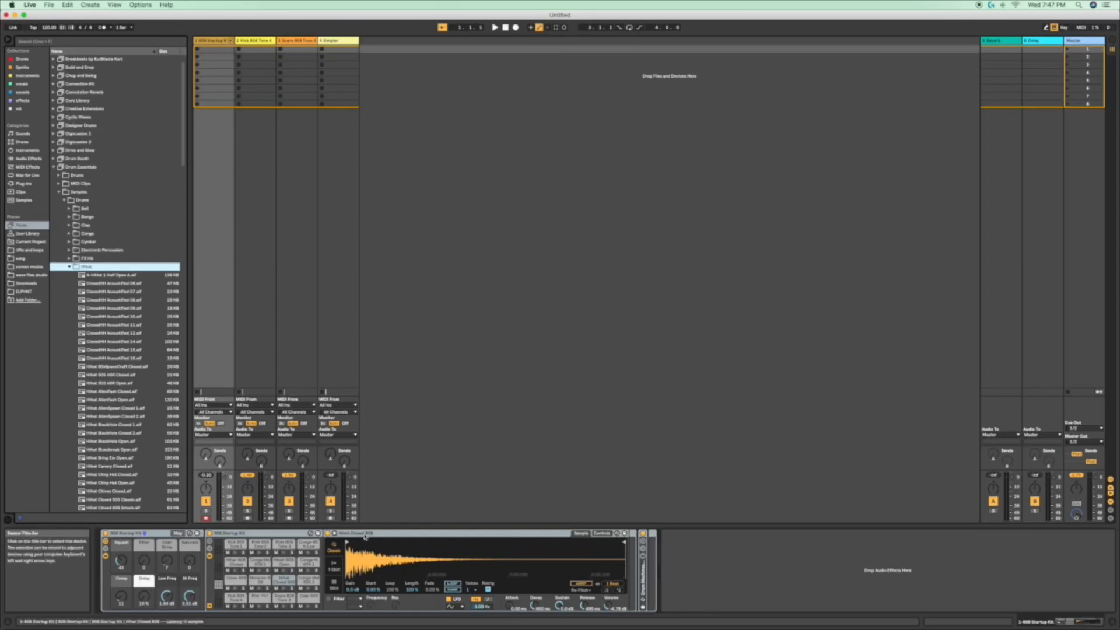
left_click(74, 41)
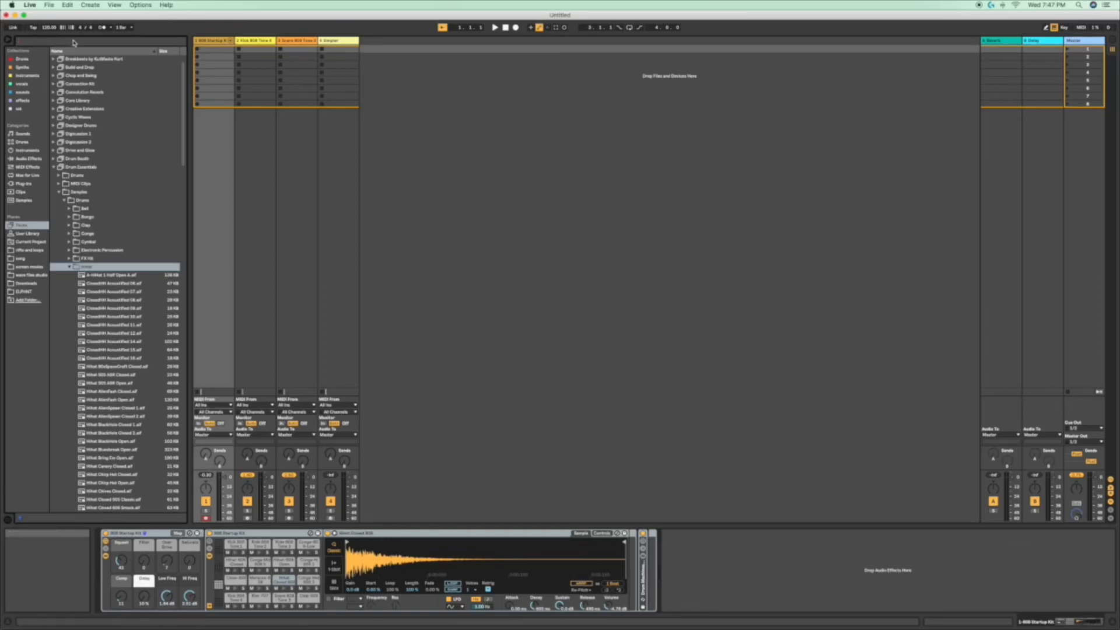
type("close")
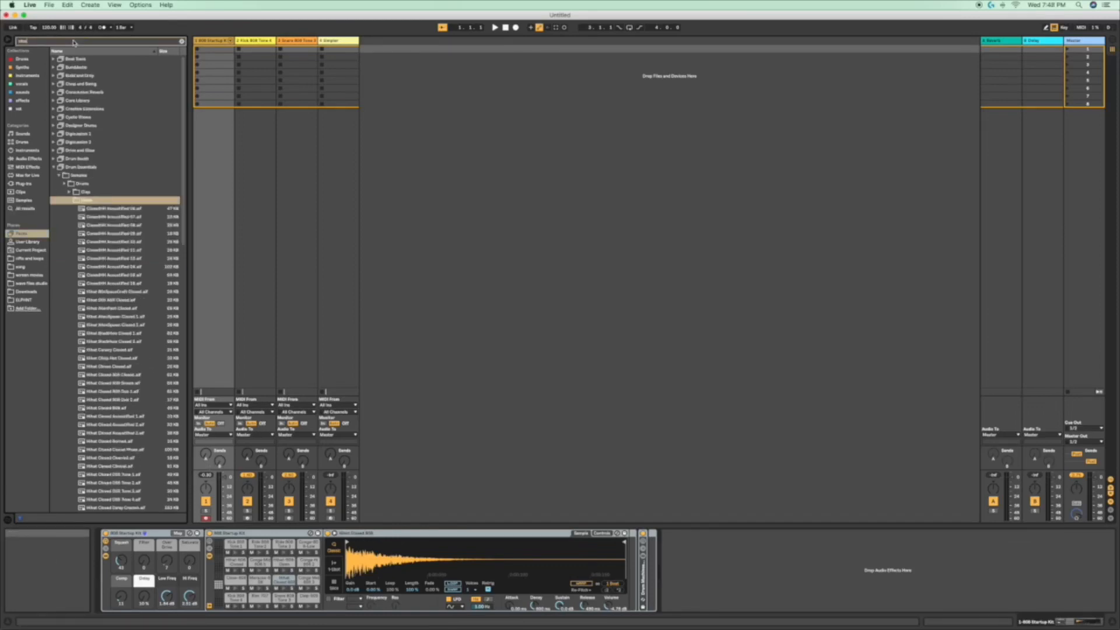
type("d")
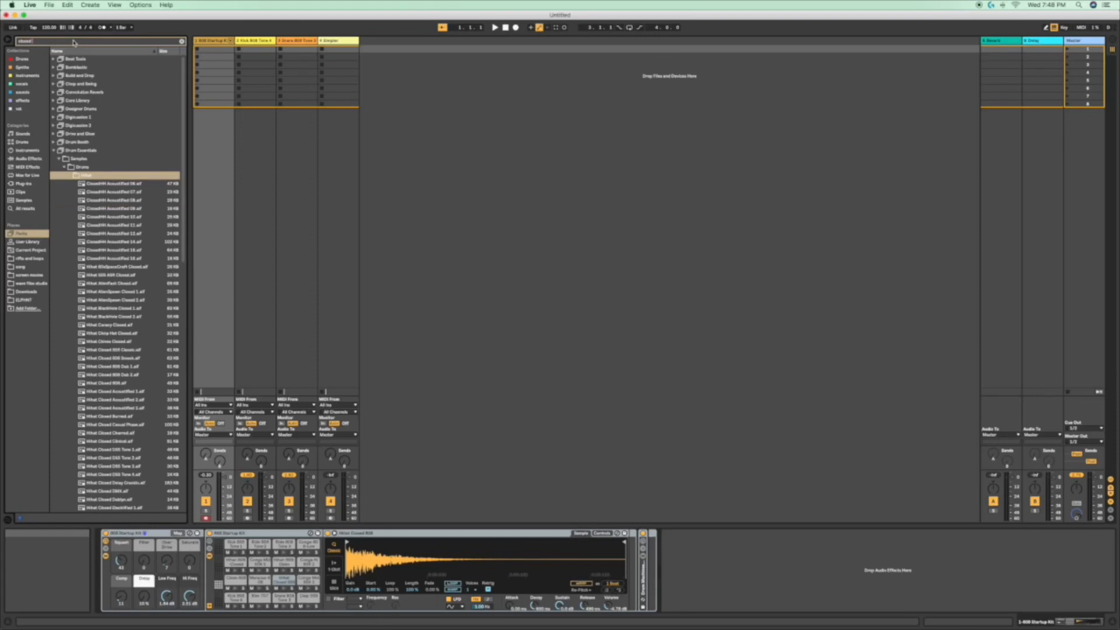
type(" 808")
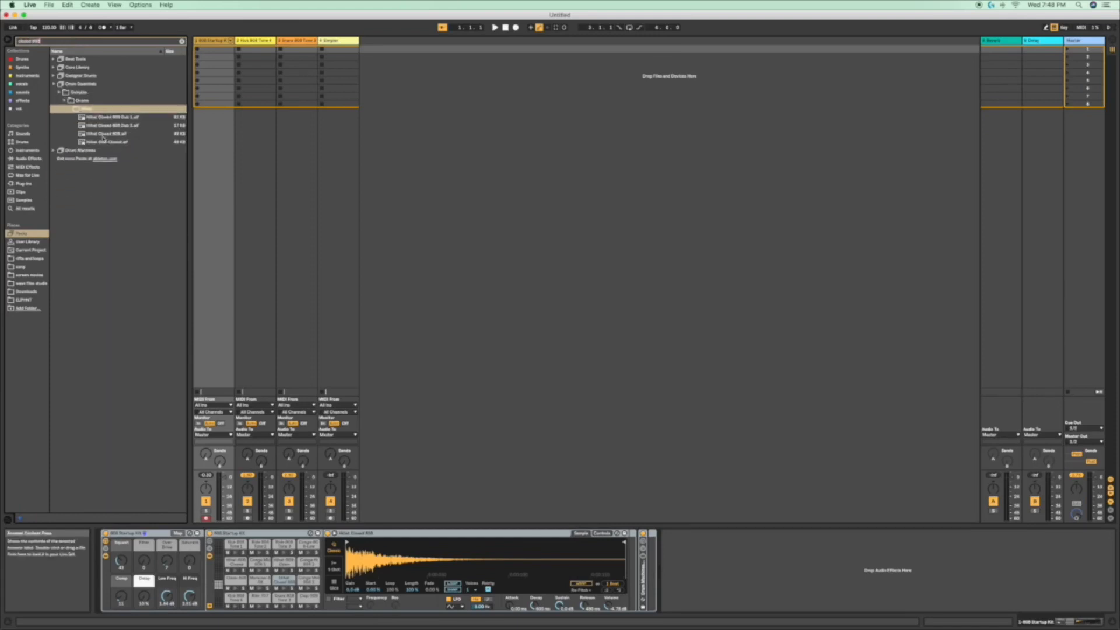
left_click_drag(98, 136, 337, 119)
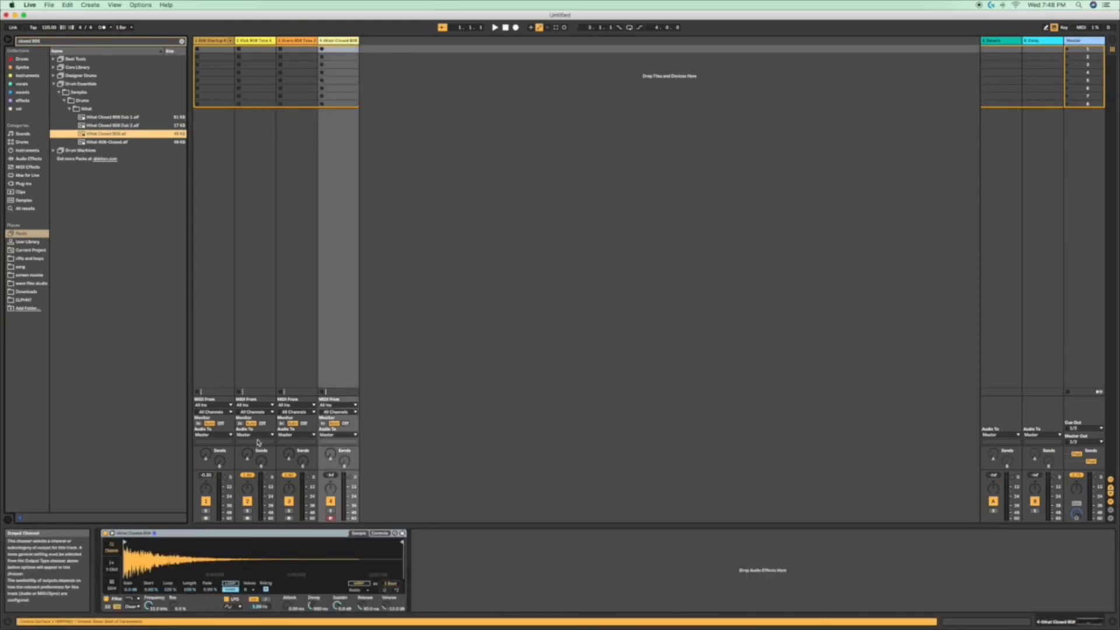
key("a")
key("a")
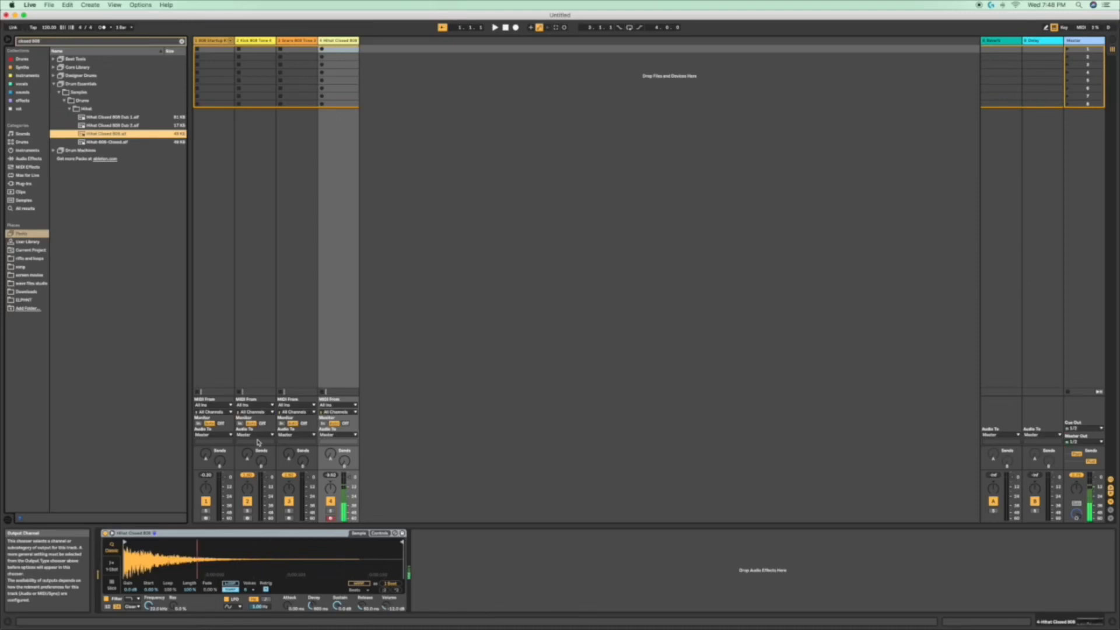
Step: Set the fourth track's hi-hat Simpler to 1 voice and its warp mode to Re-Pitch
left_click(248, 490)
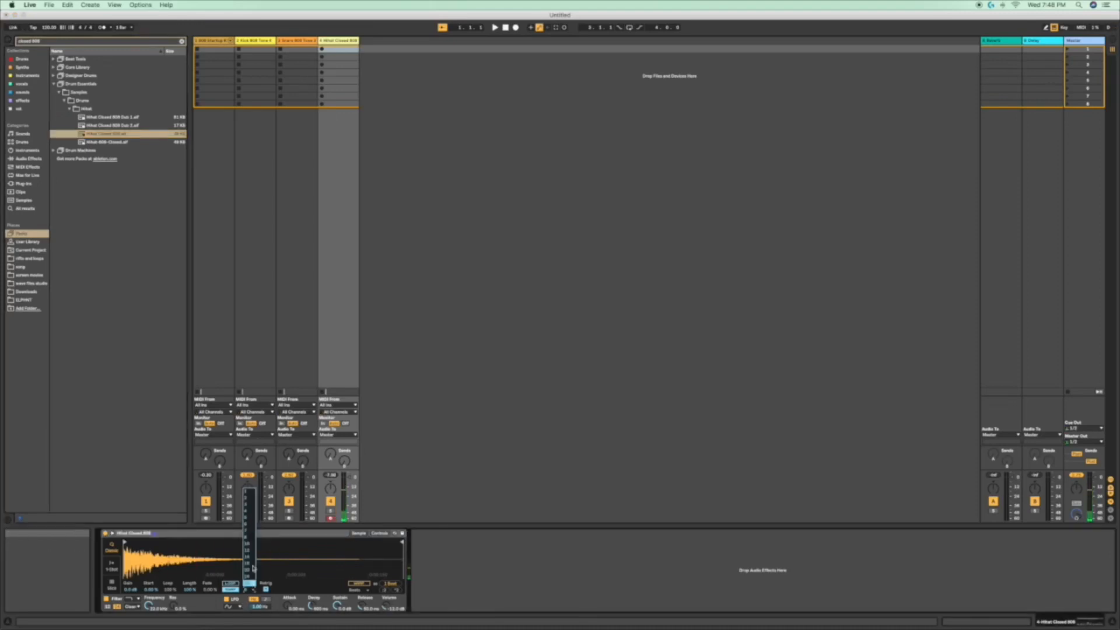
left_click(249, 493)
left_click(357, 590)
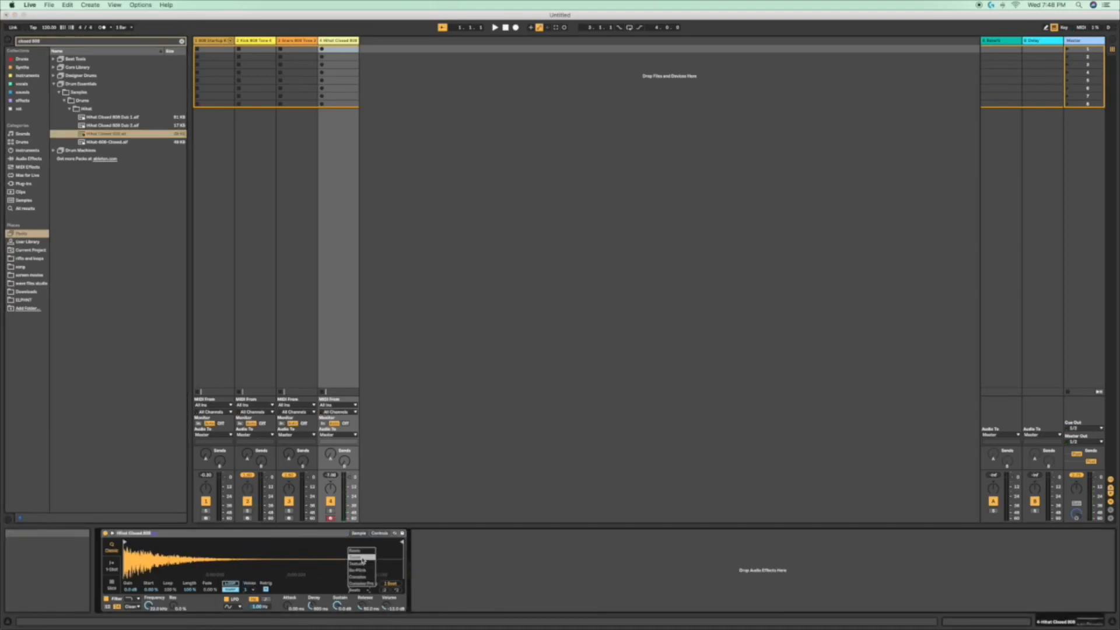
left_click(362, 570)
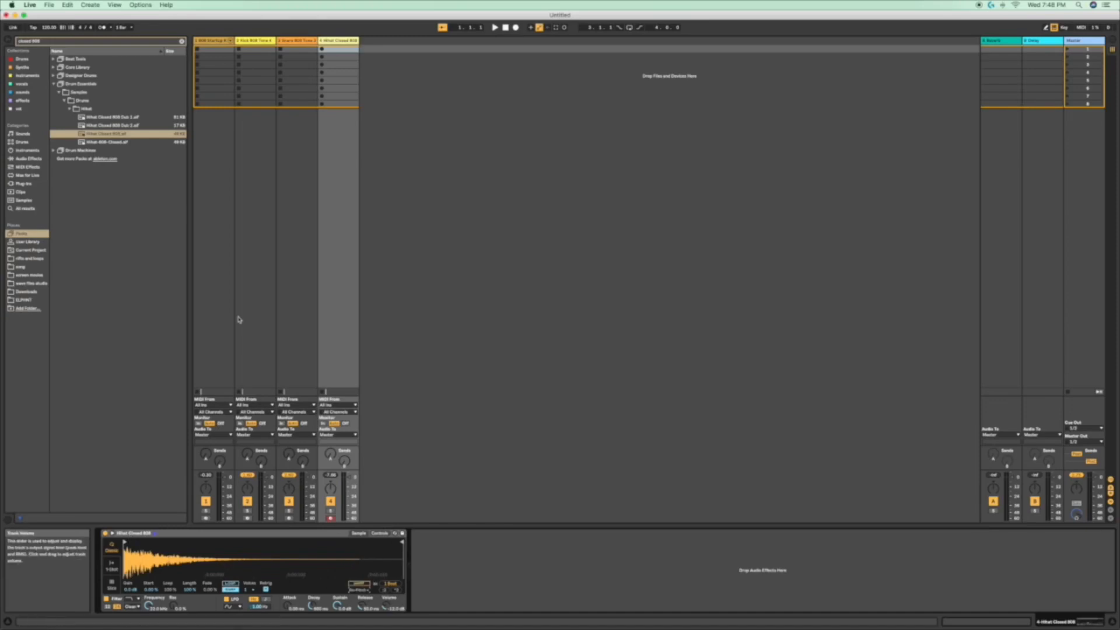
Step: Compare the sample and filter settings of both hi-hats and turn off the filter in the fourth track's Simpler
left_click(222, 342)
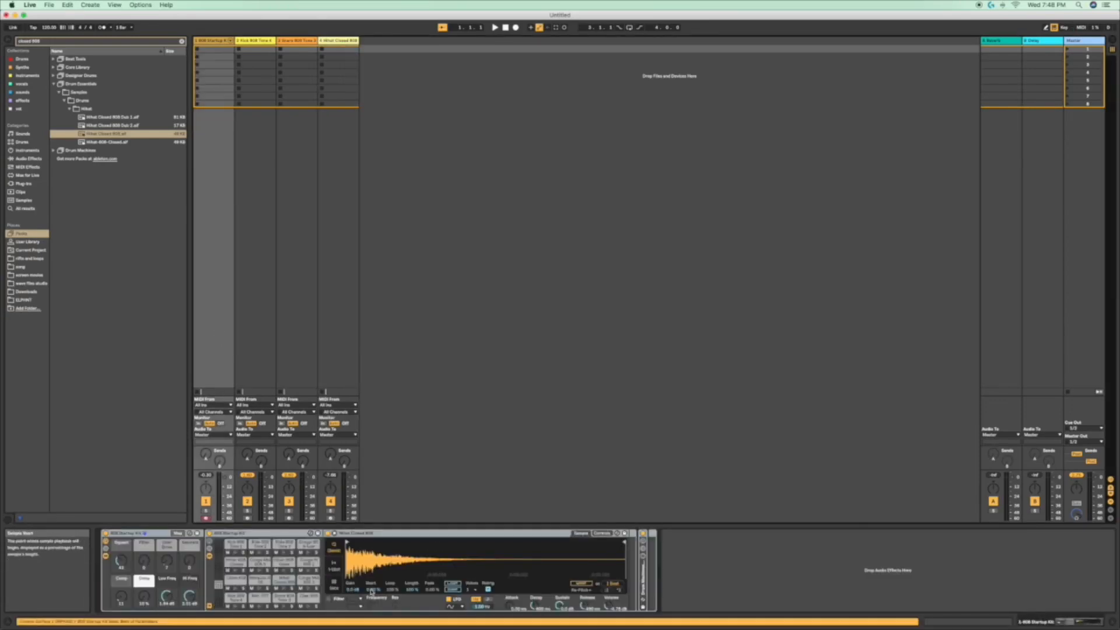
left_click(346, 356)
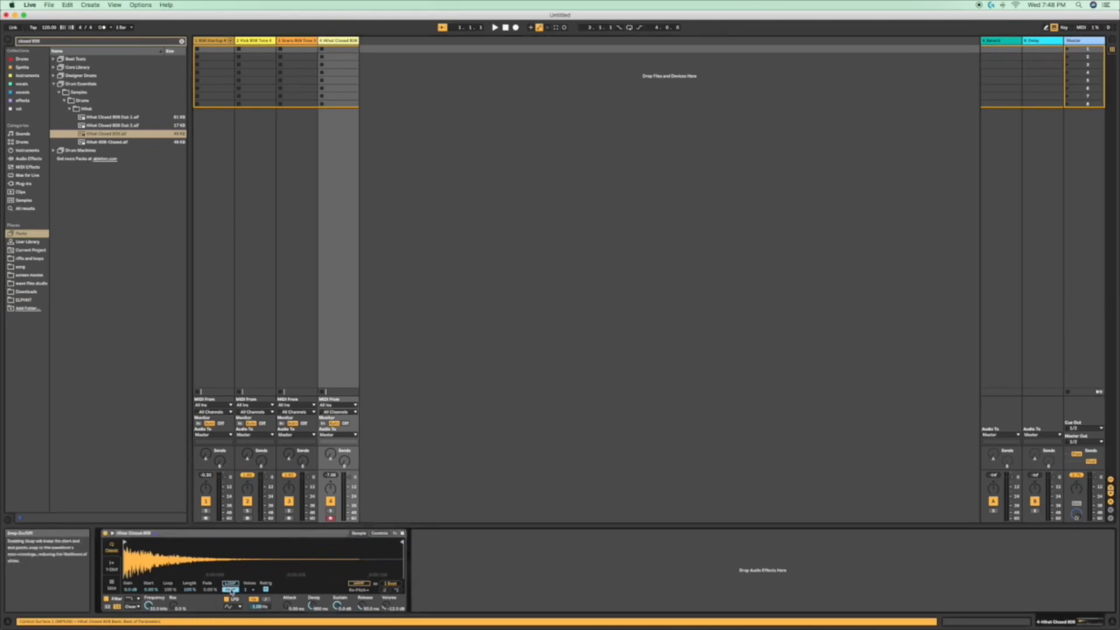
left_click(217, 359)
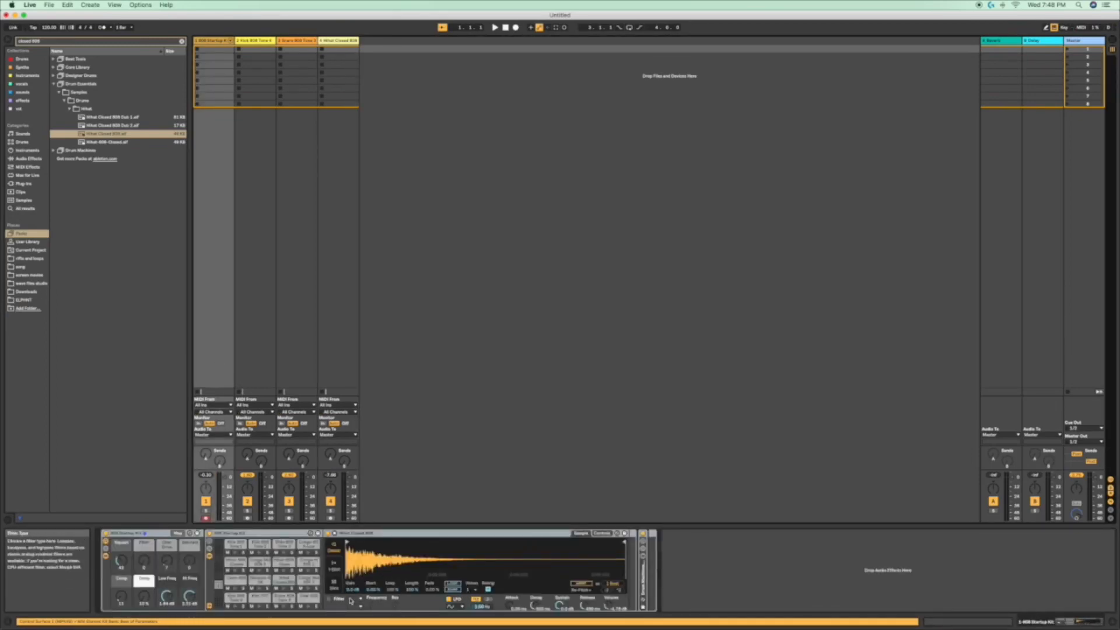
left_click(330, 378)
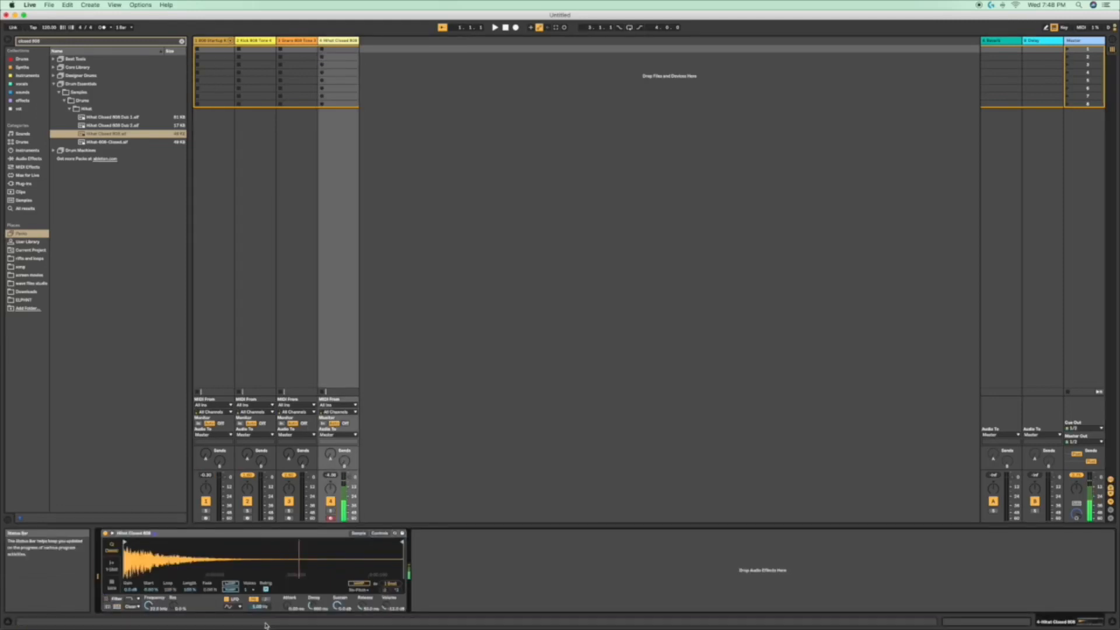
Step: Match the fourth track's hi-hat Simpler output volume to the kit's closed hi-hat and audition it
left_click(212, 362)
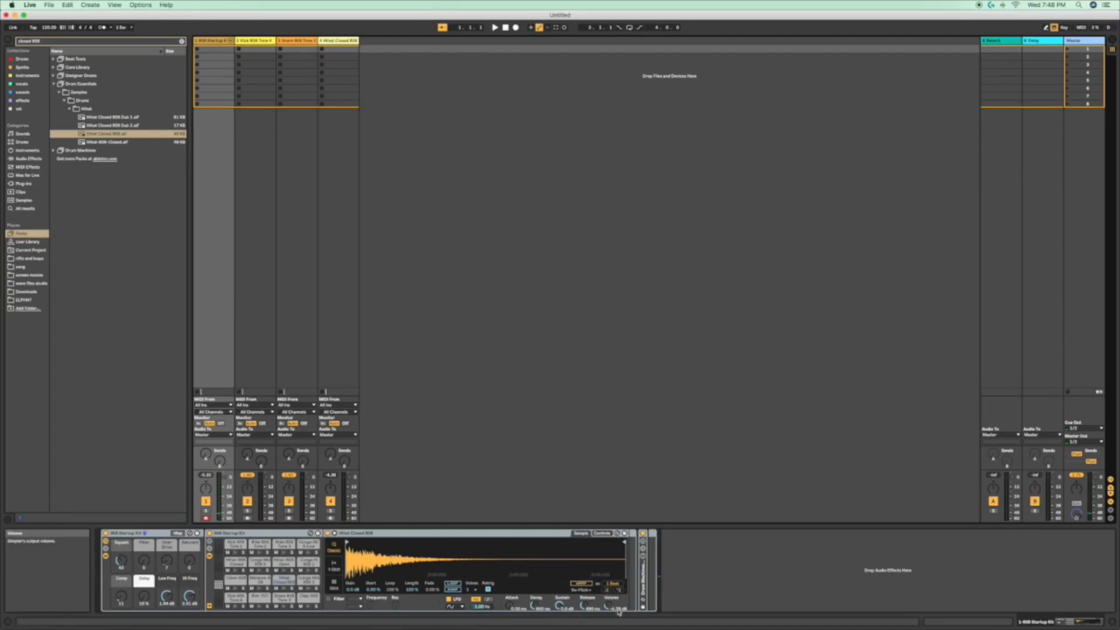
left_click(339, 353)
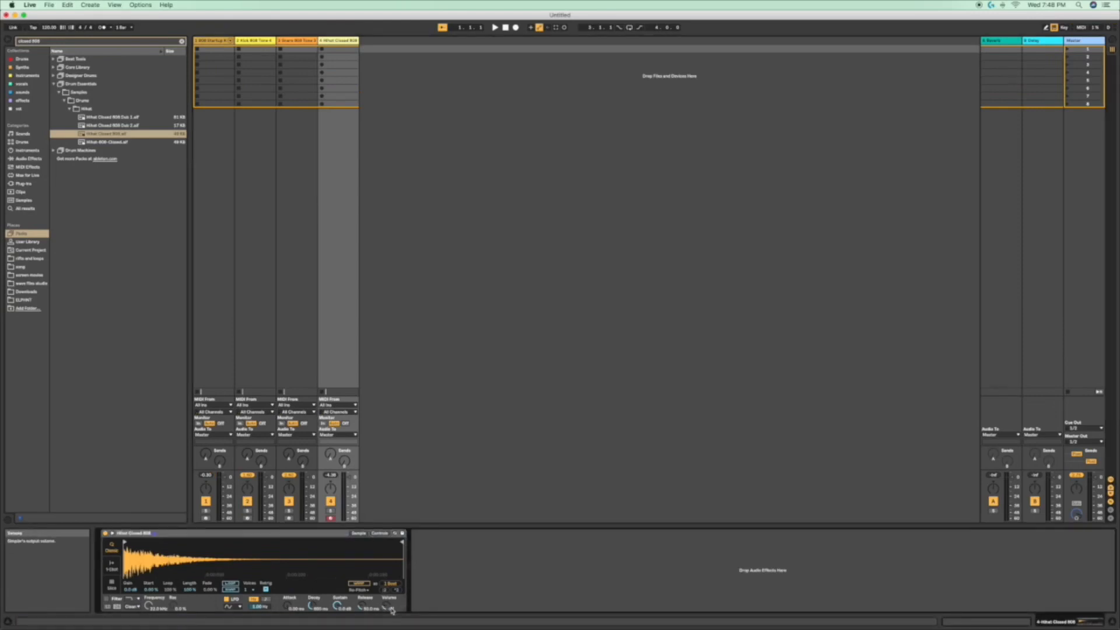
key("a")
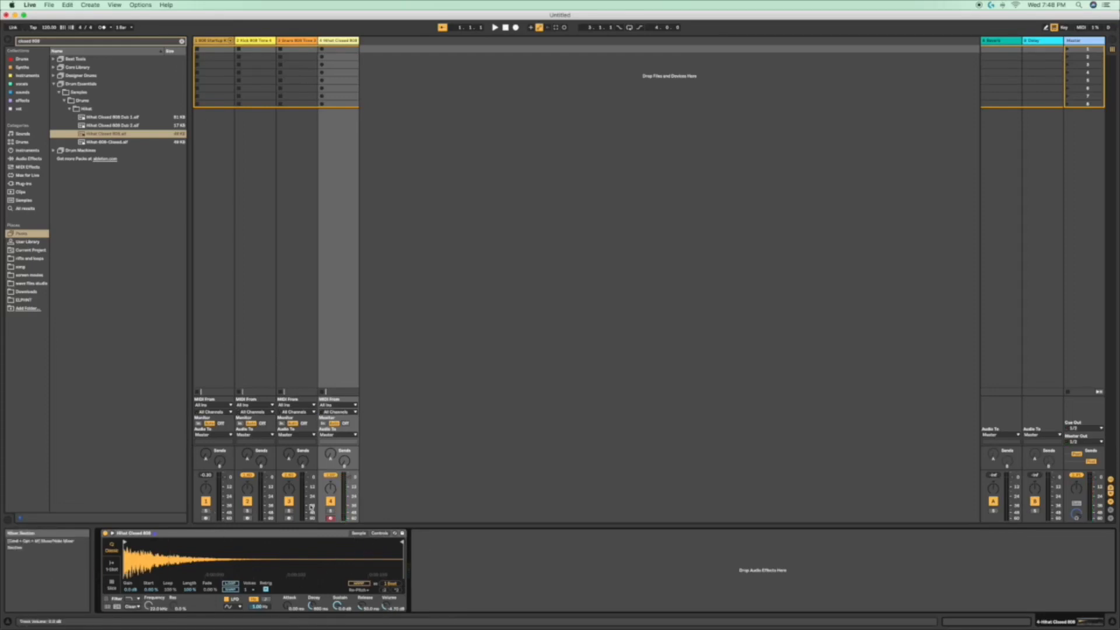
Step: Match the fourth track's hi-hat envelope release to the kit's closed hi-hat and compare the two sounds
left_click(214, 378)
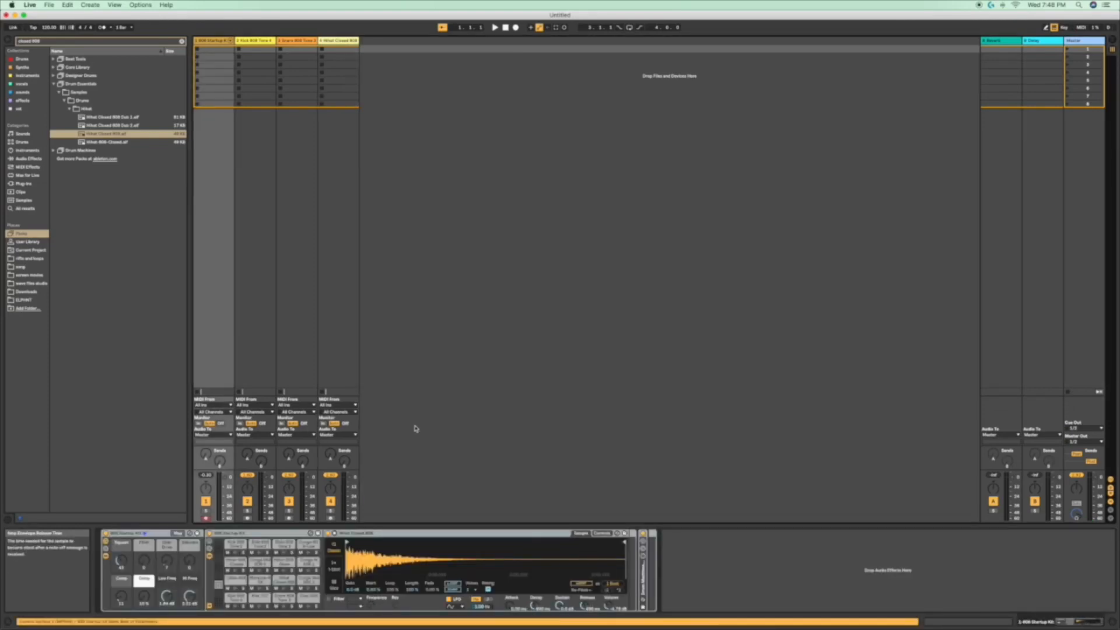
left_click(342, 363)
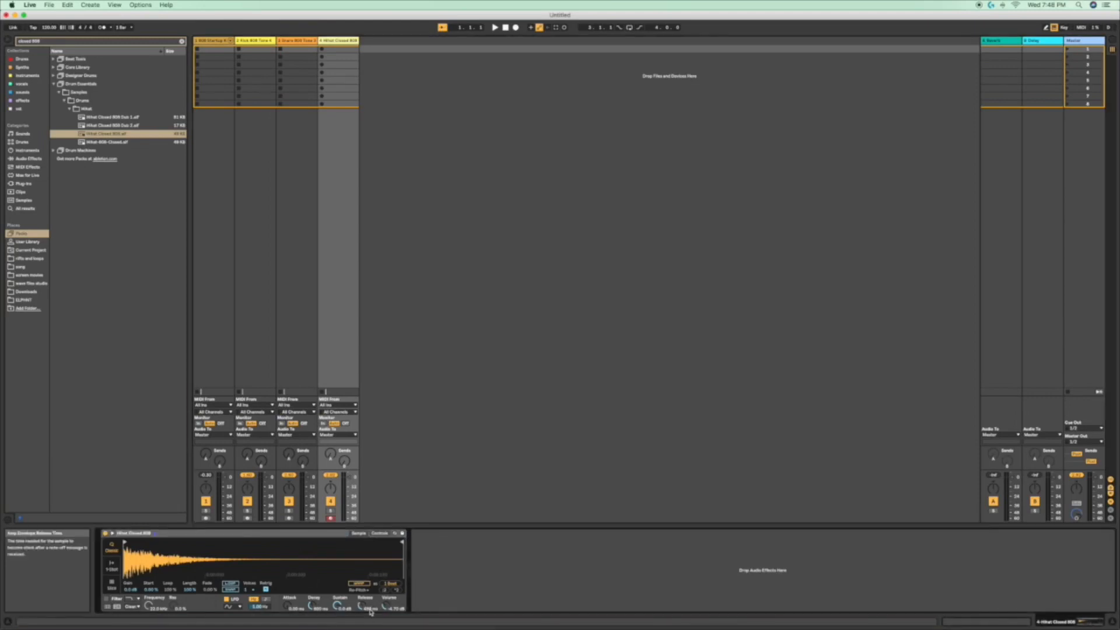
left_click(222, 363)
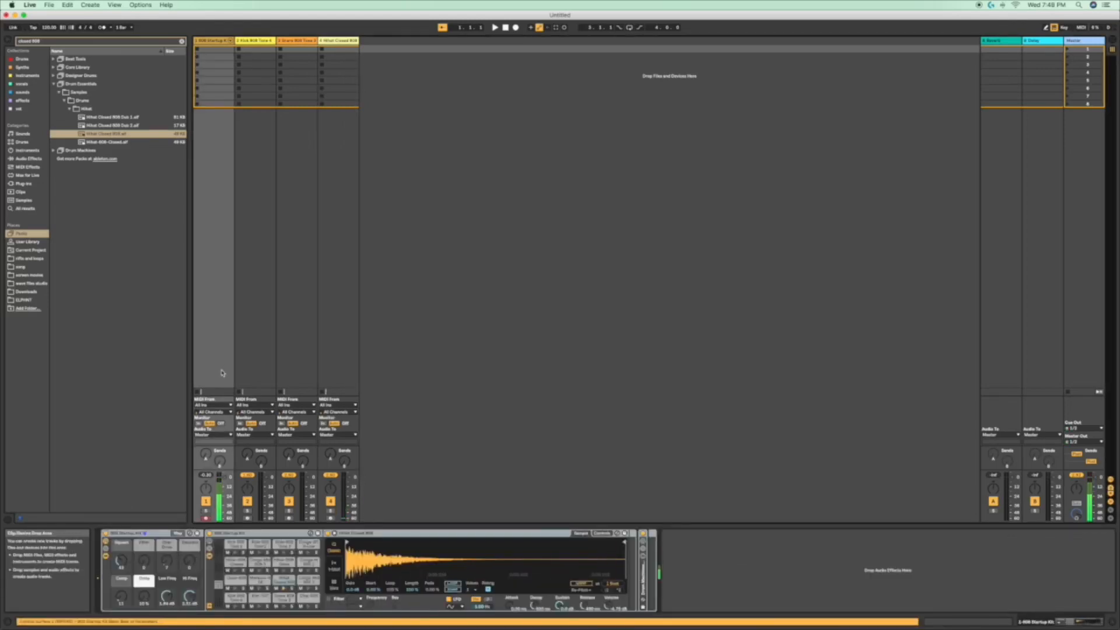
left_click(346, 298)
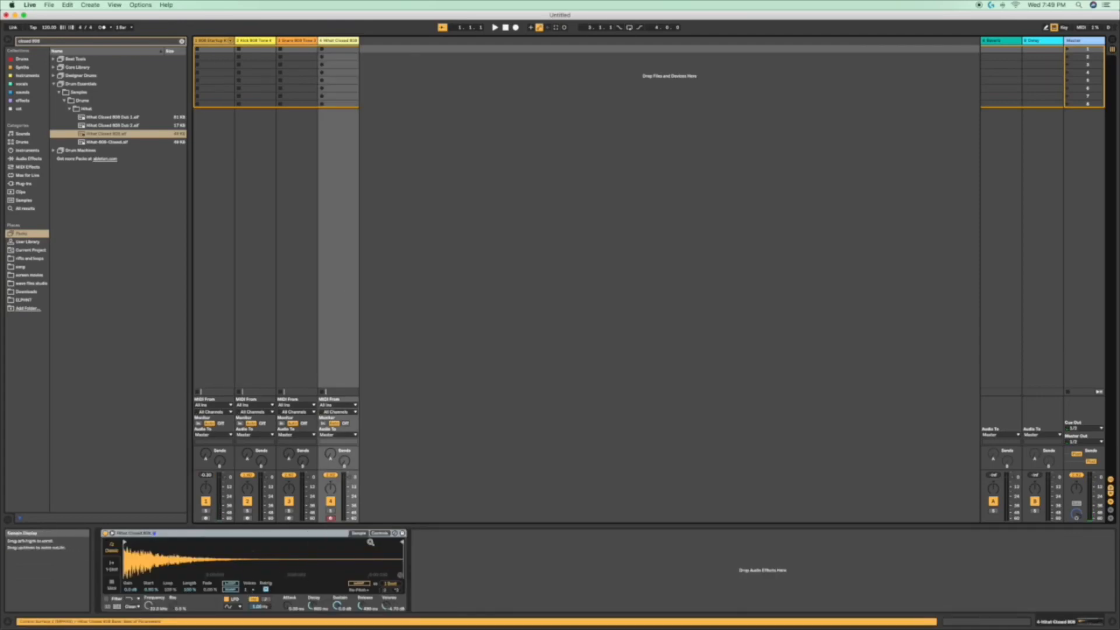
Step: Show the detailed controls of the fourth track's hi-hat Simpler and of the kit's closed hi-hat Simpler
left_click(384, 534)
left_click(380, 533)
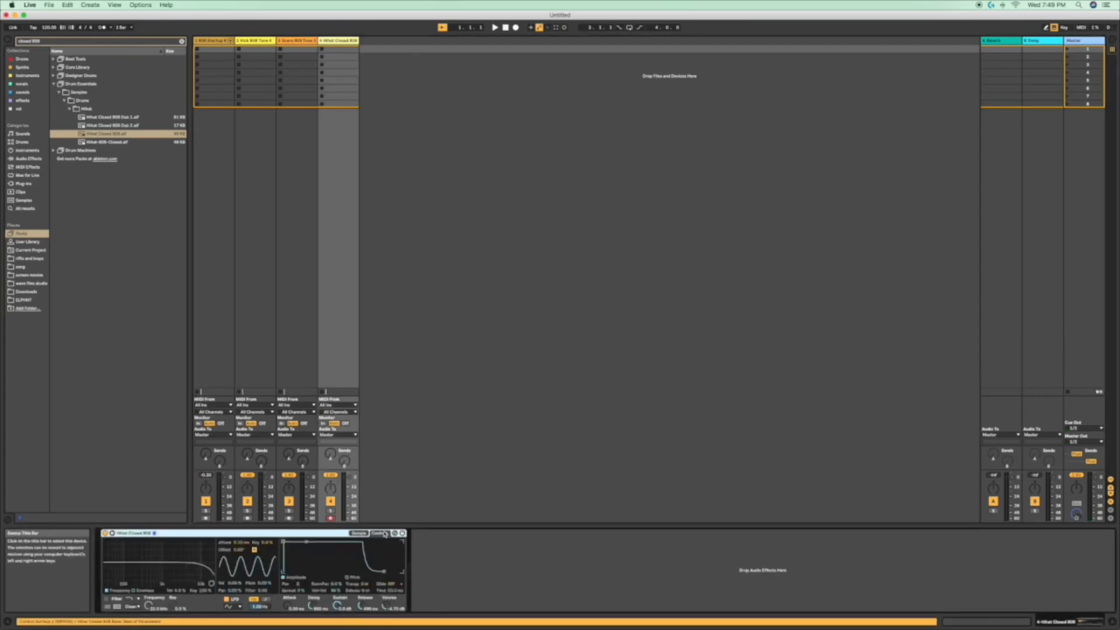
left_click(228, 348)
left_click(601, 534)
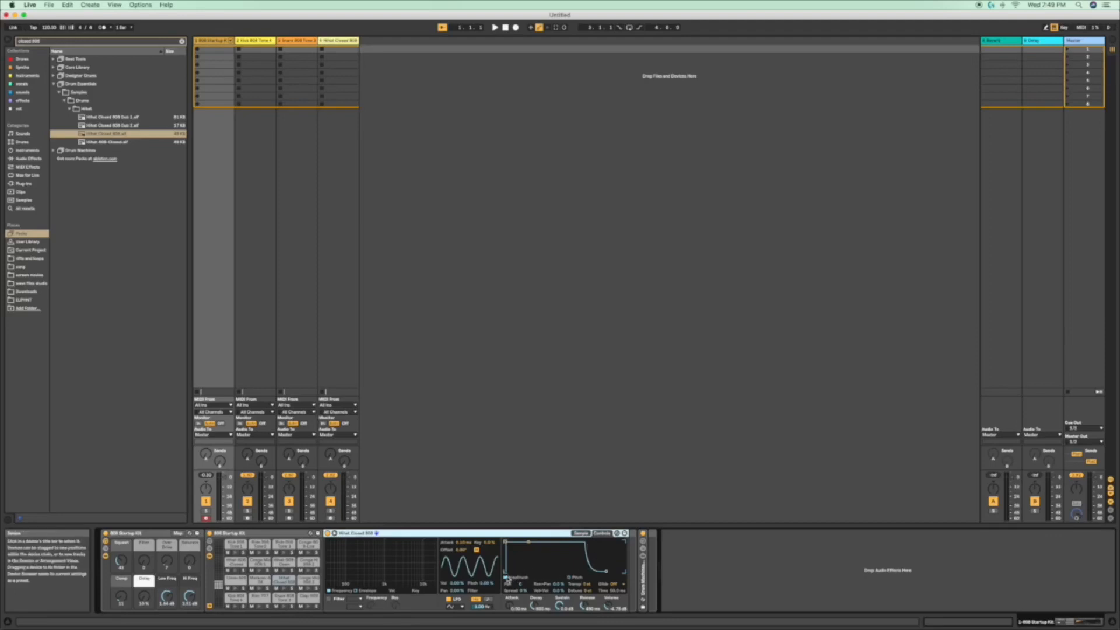
Step: Compare the velocity settings of both hi-hats and set the fourth track's velocity-to-volume amount to 0%
left_click(331, 287)
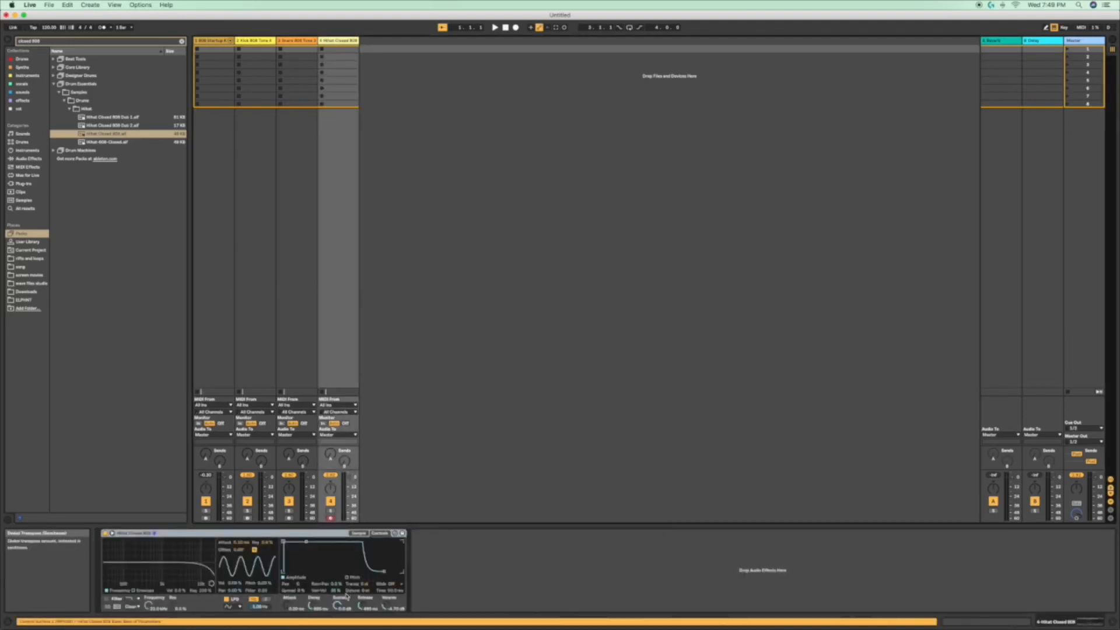
left_click(200, 356)
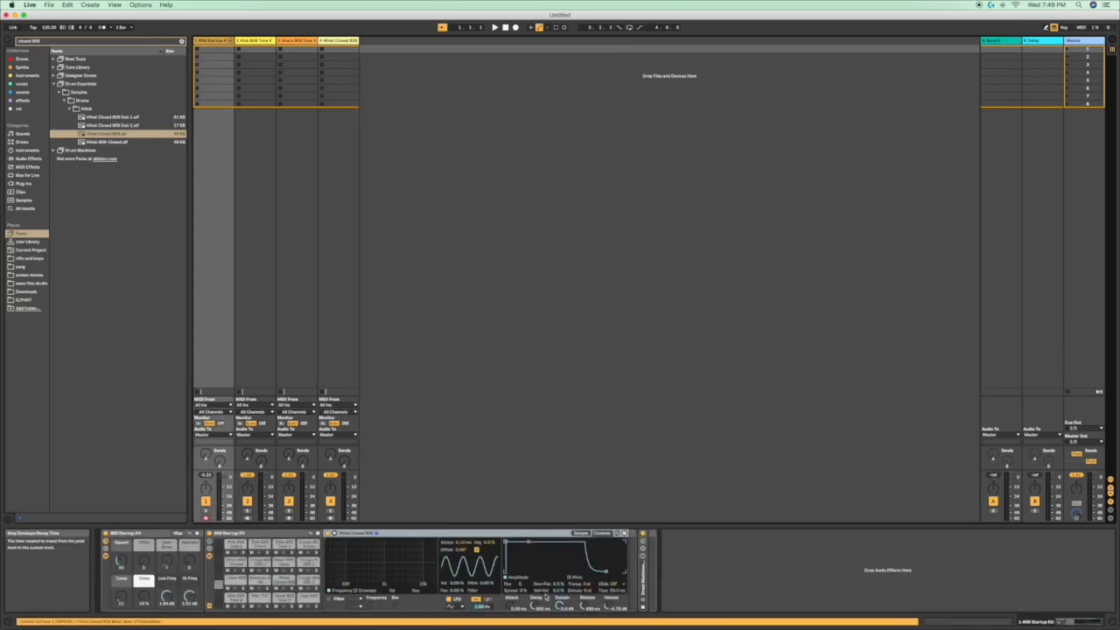
left_click(342, 365)
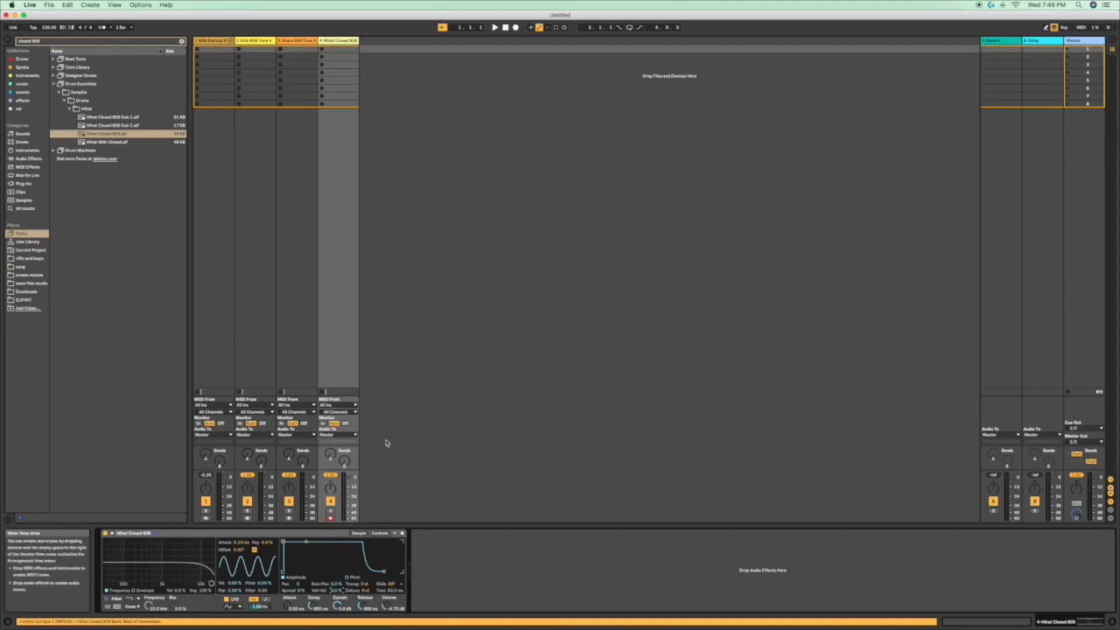
Step: Compare the remaining hi-hat settings and sound against the kit, and review the separate kick, snare and hi-hat Simpler tracks
left_click(216, 370)
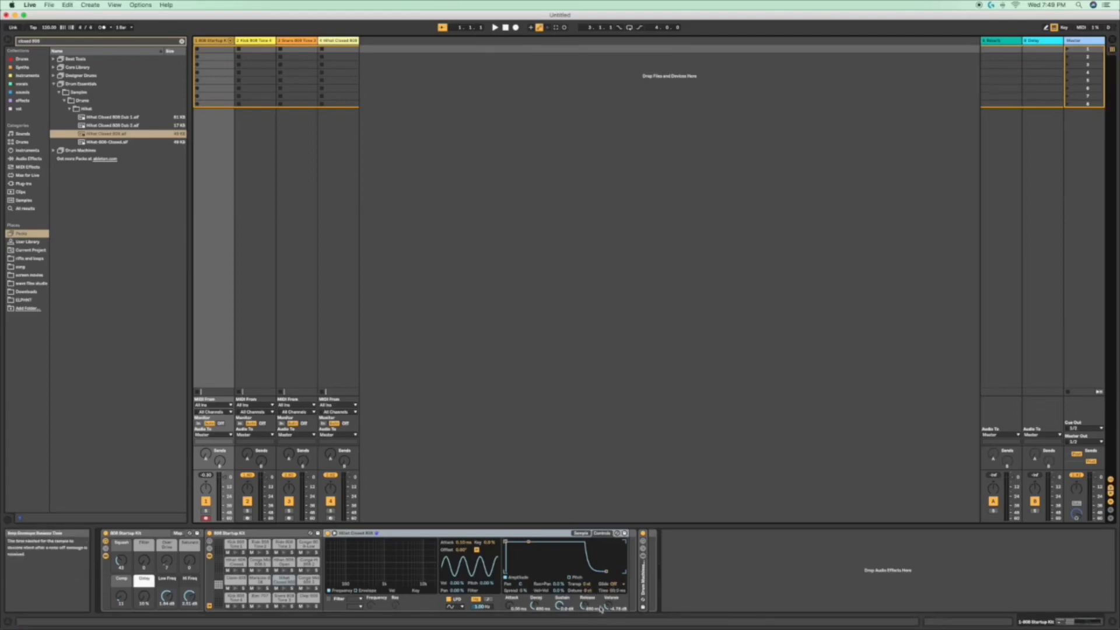
left_click(331, 335)
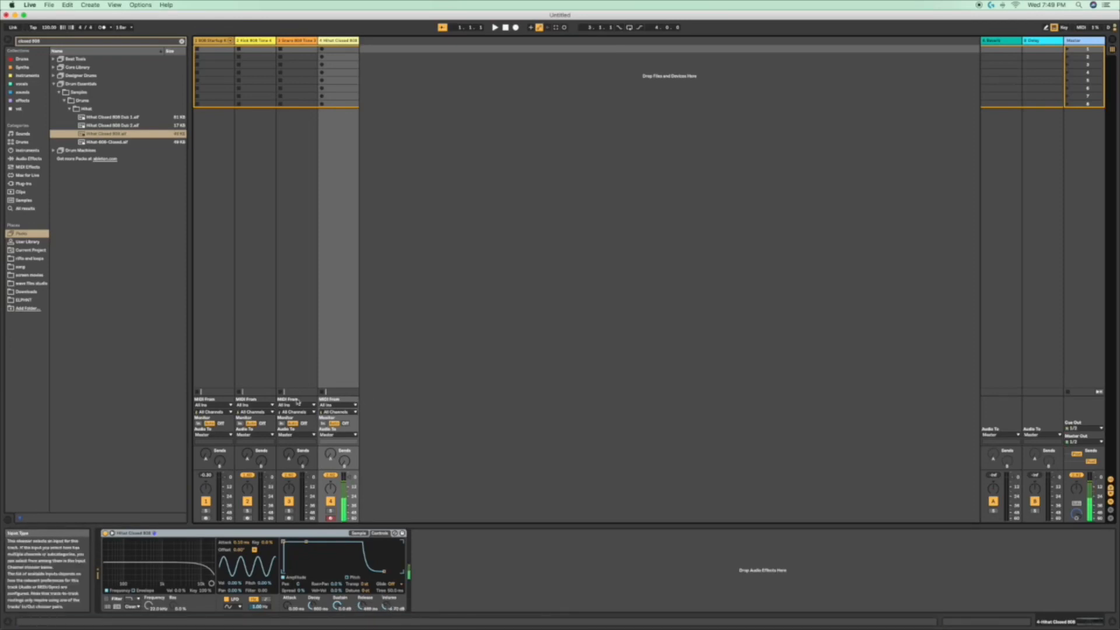
left_click(206, 350)
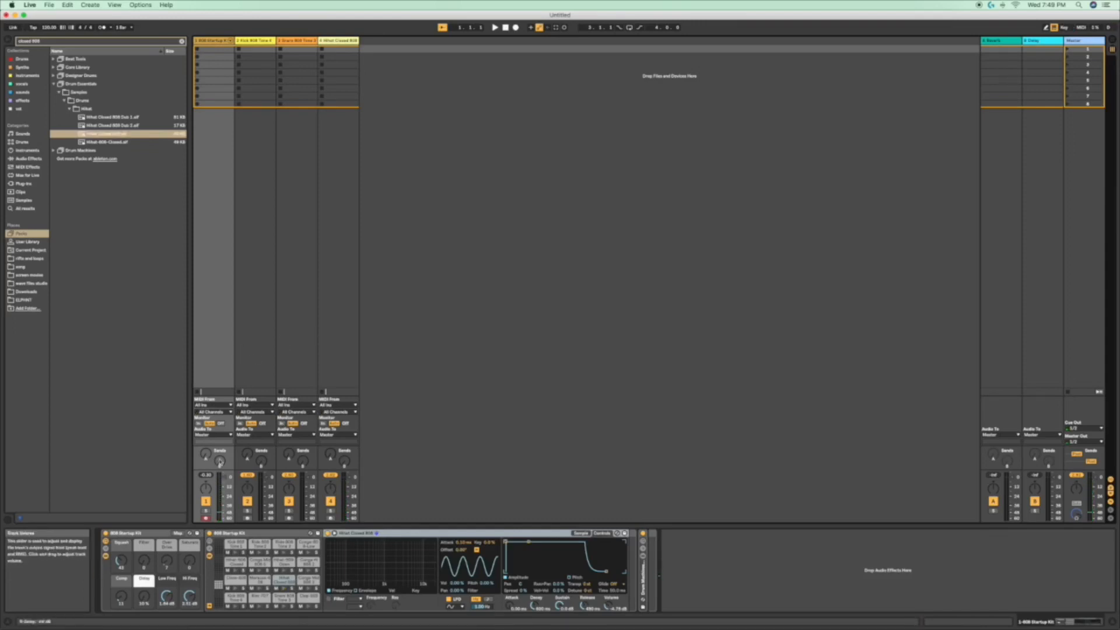
left_click(260, 337)
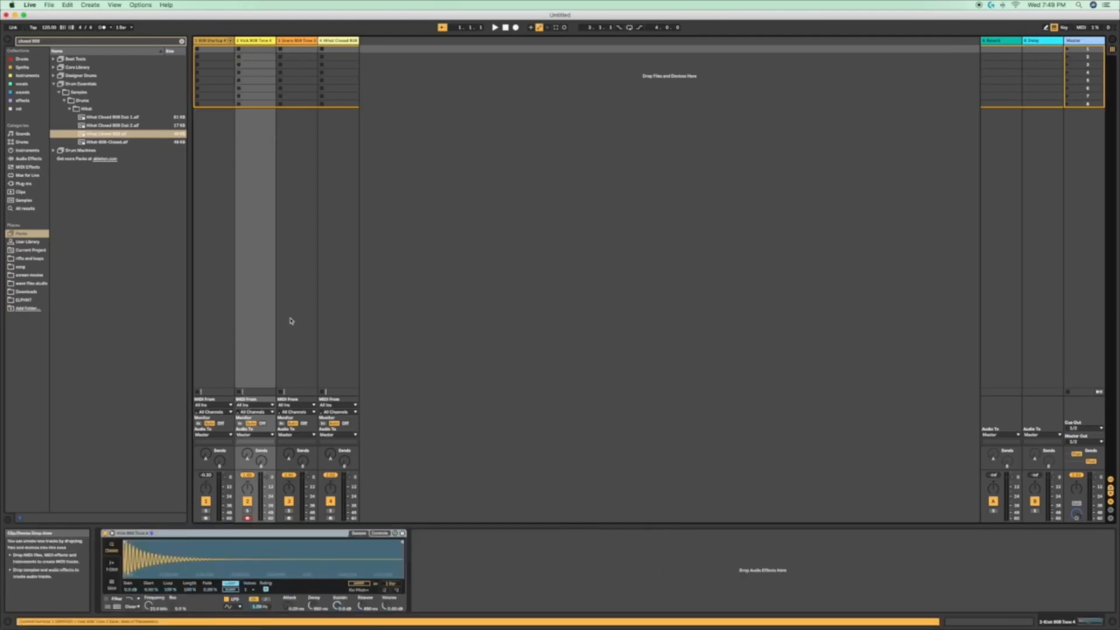
left_click(292, 318)
left_click(338, 317)
Step: Insert an empty MIDI clip in the kick track's first slot and set its loop length to 4 bars
left_click(266, 310)
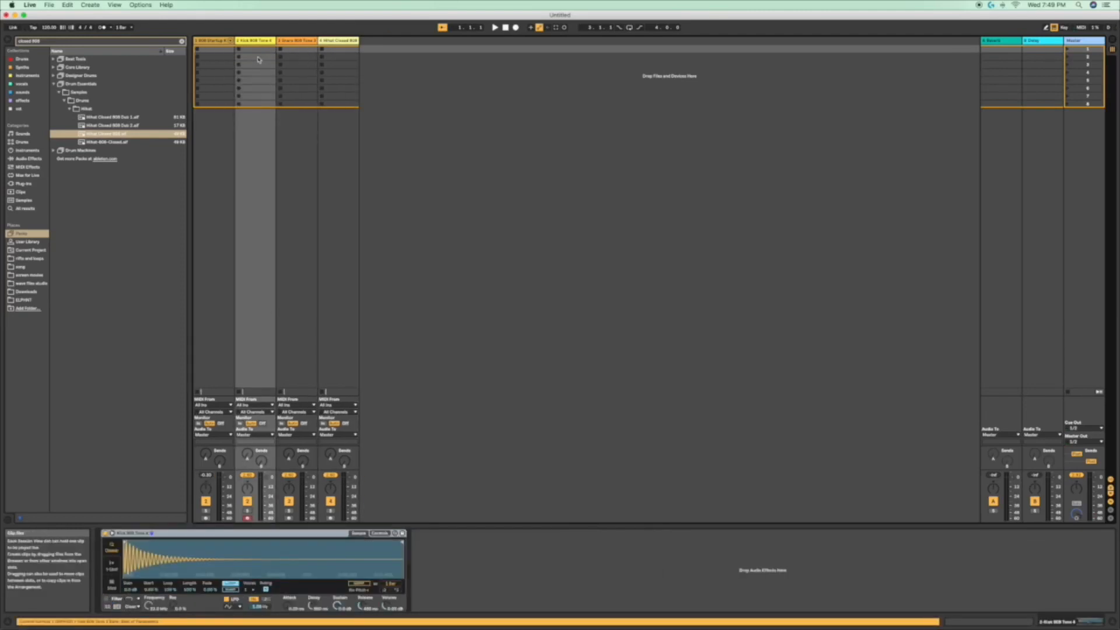
key("super+shift+m")
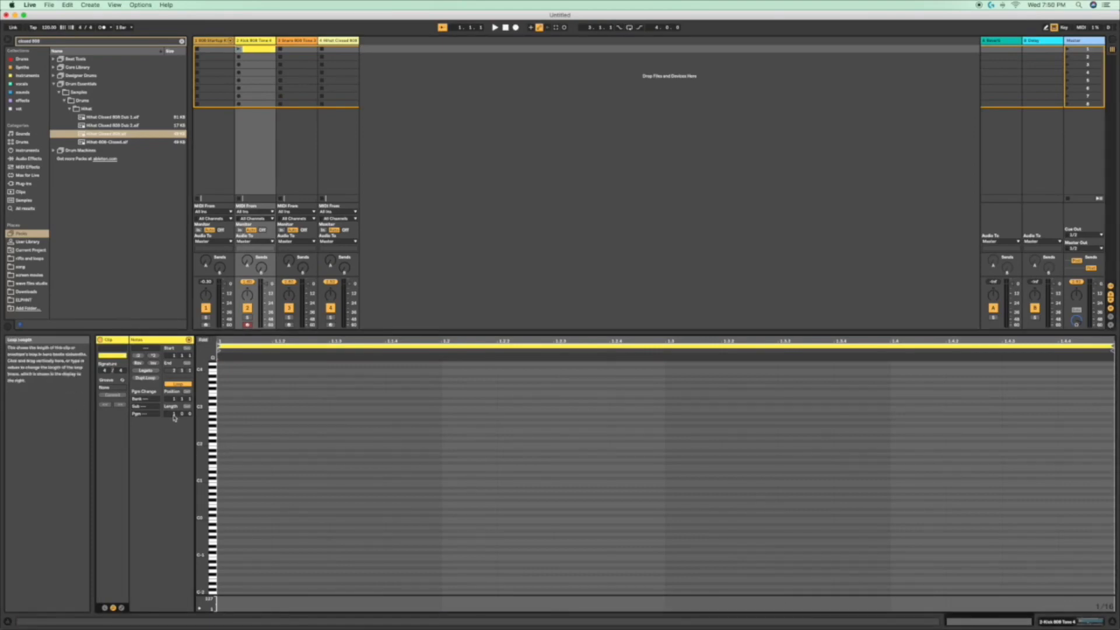
left_click(174, 373)
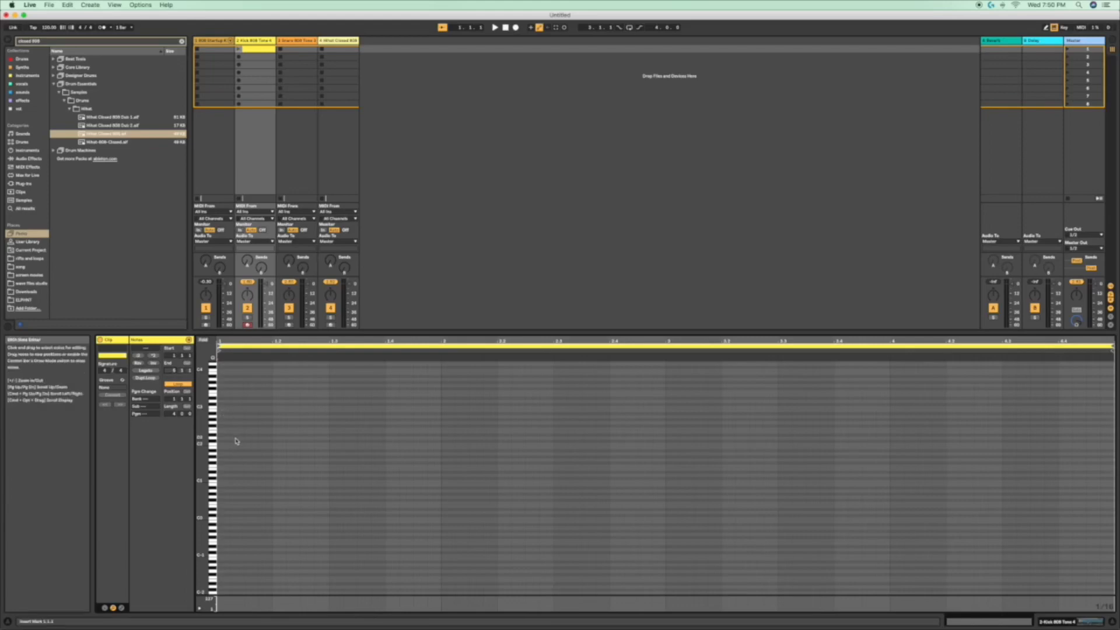
Step: Place kick notes on C2 at 1, 1.3, 2.4 and 3.2 and on D2 at bar 2, and play the clip
left_click_drag(202, 439, 236, 439)
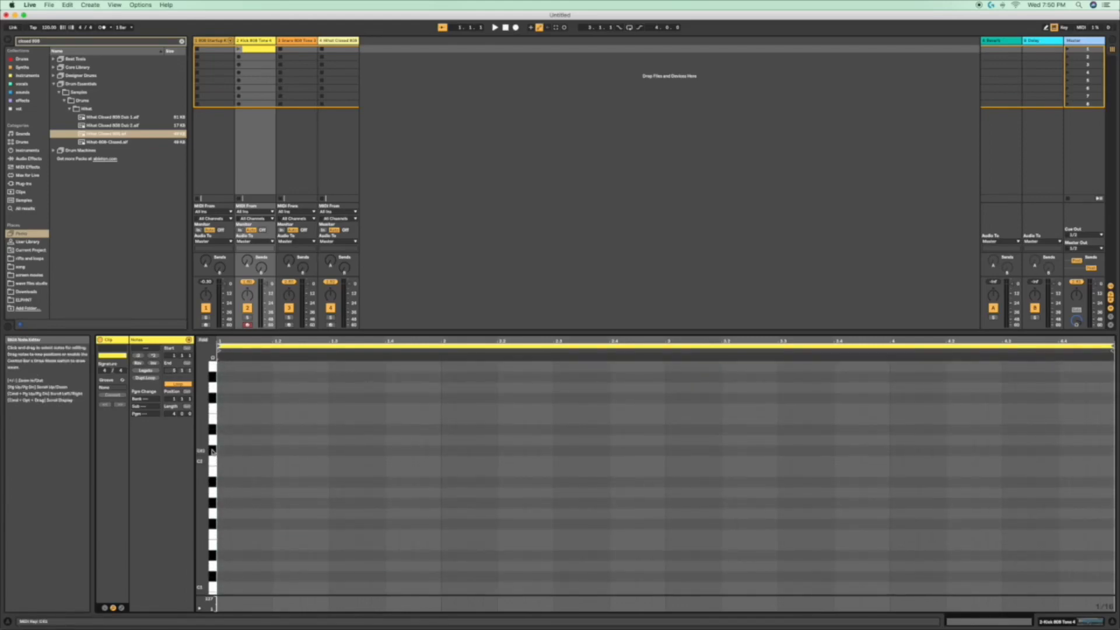
scroll(213, 452, "up", 8)
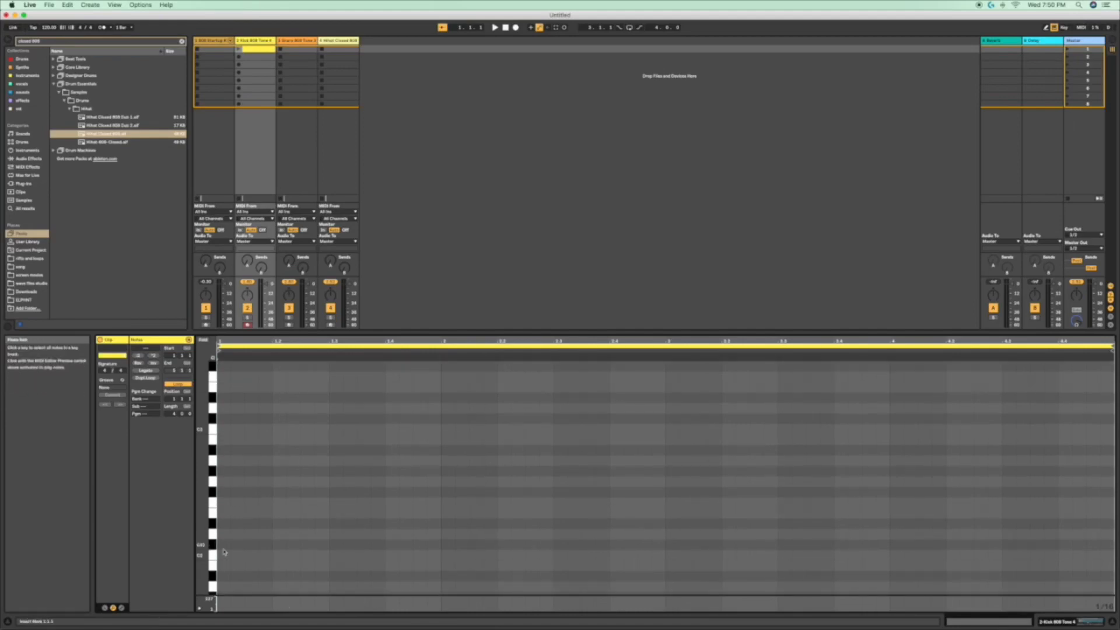
left_click(226, 559)
double_click(225, 557)
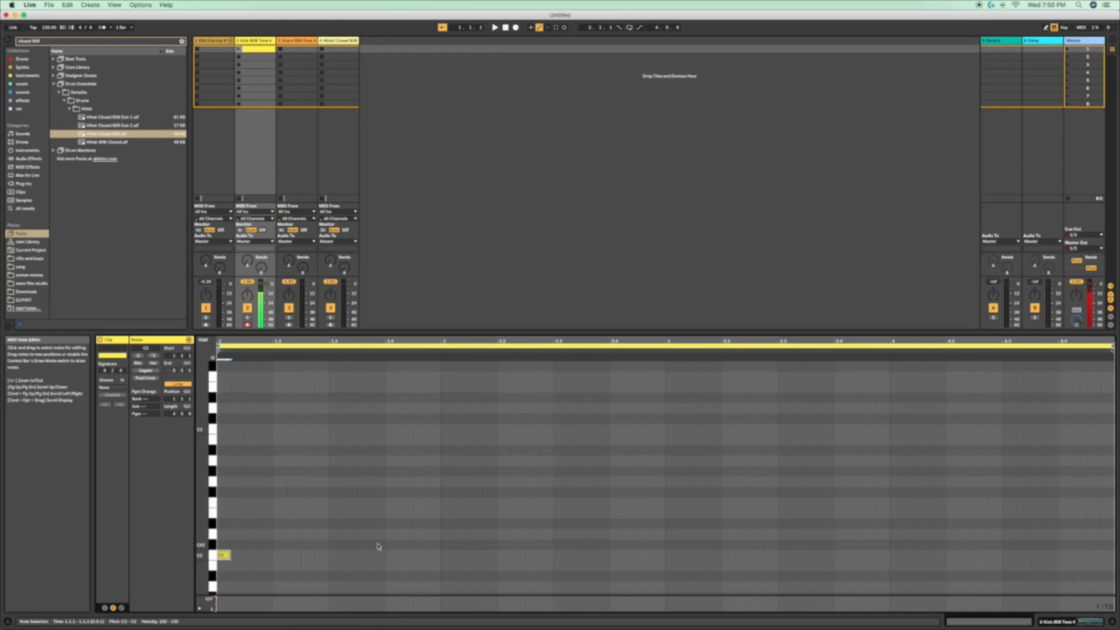
double_click(325, 558)
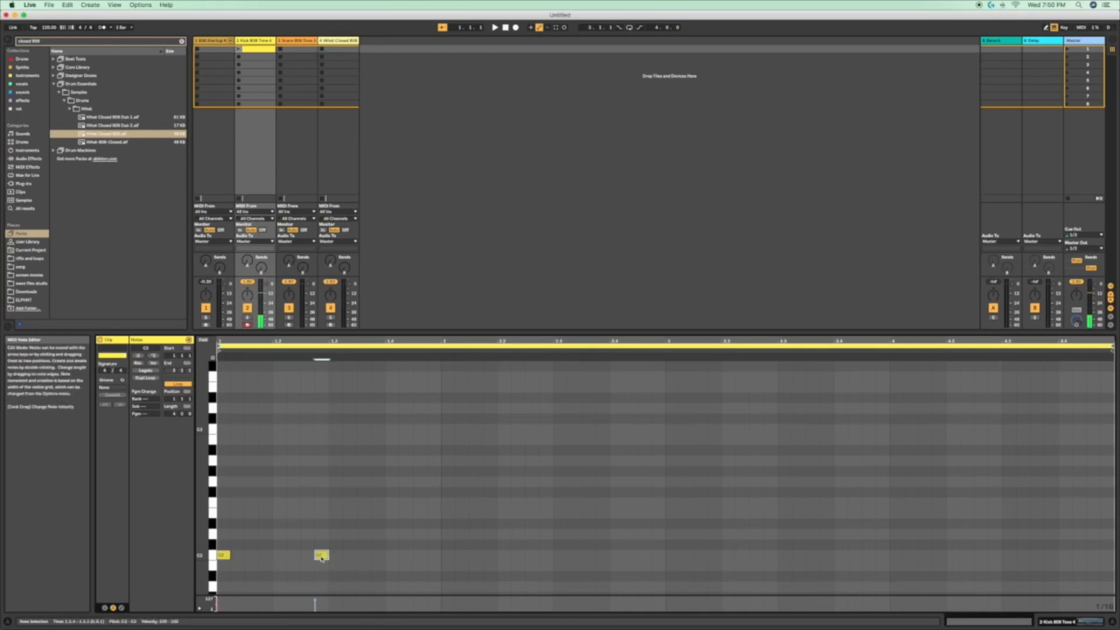
left_click_drag(321, 559, 336, 558)
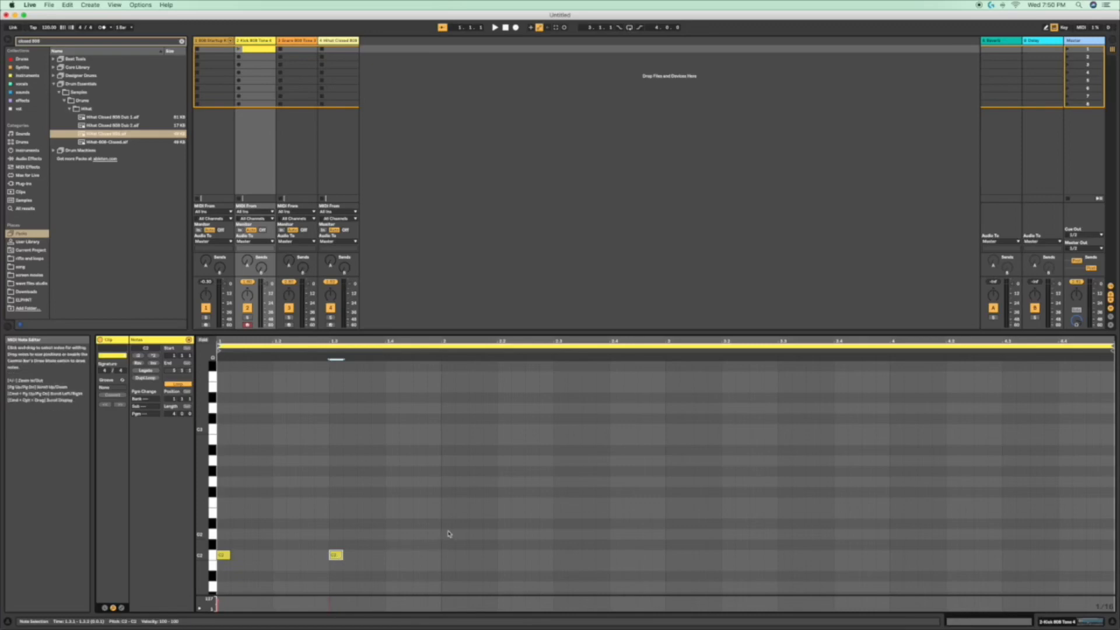
double_click(448, 534)
double_click(614, 554)
double_click(727, 555)
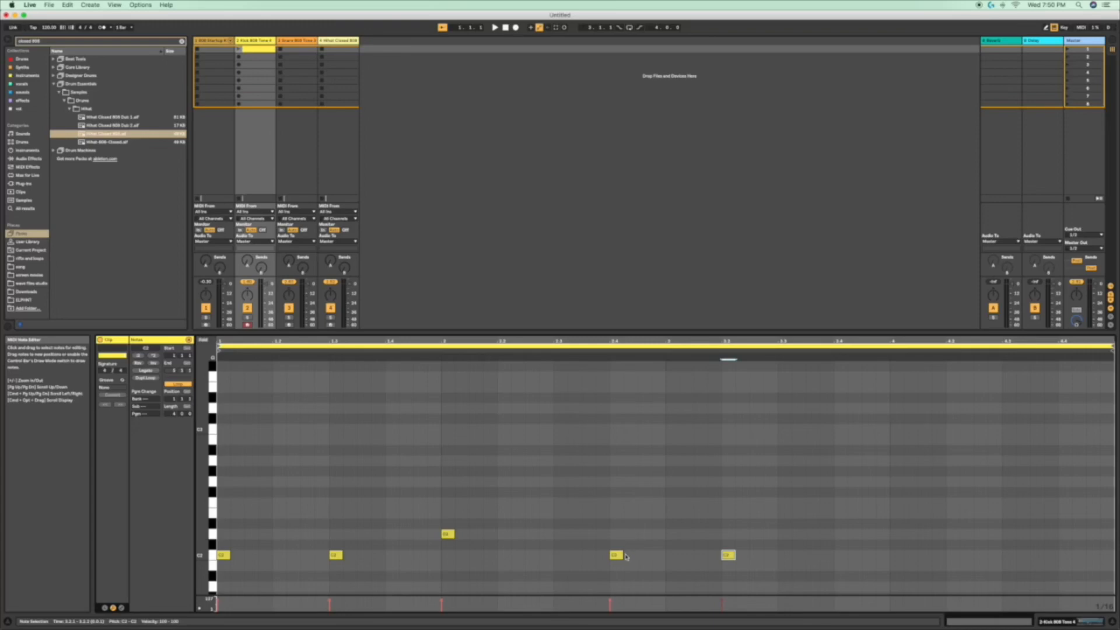
left_click(239, 49)
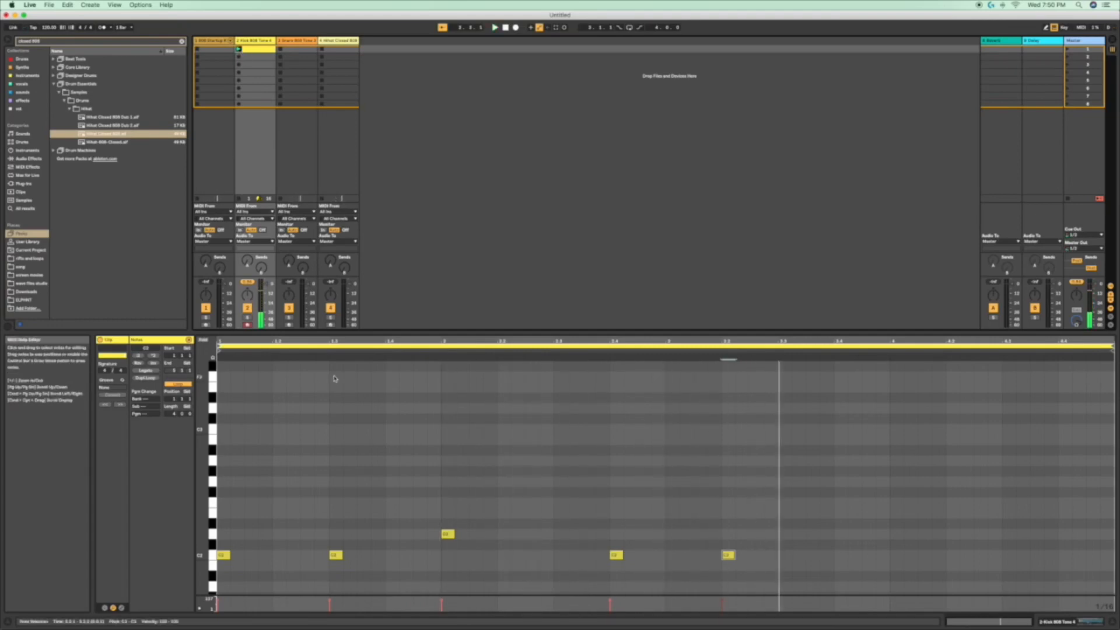
Step: Rearrange the kick notes during playback: the second to 1.2, the D2 note to 1.2.3 and the fourth to 1.3
left_click_drag(337, 555, 281, 555)
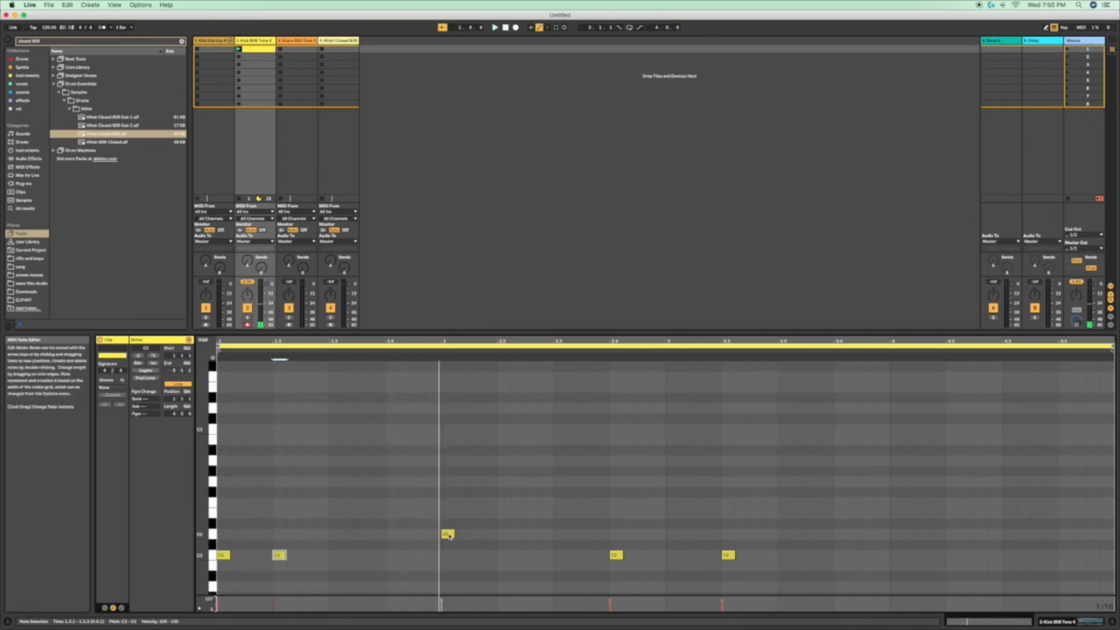
left_click_drag(450, 534, 311, 535)
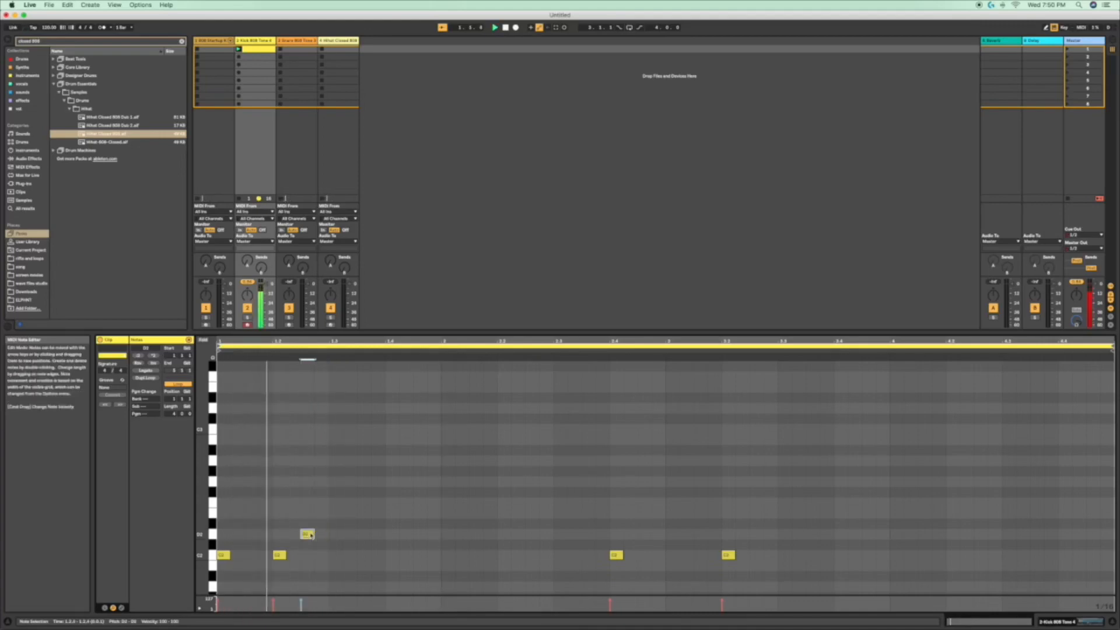
left_click(617, 557)
left_click_drag(617, 556, 350, 558)
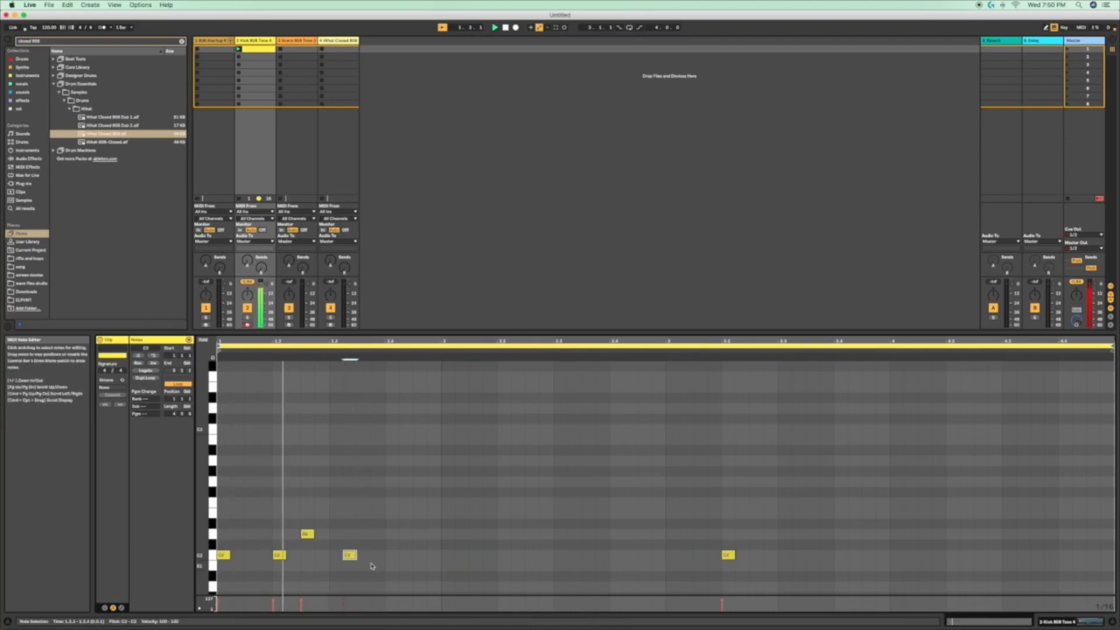
left_click_drag(351, 559, 336, 556)
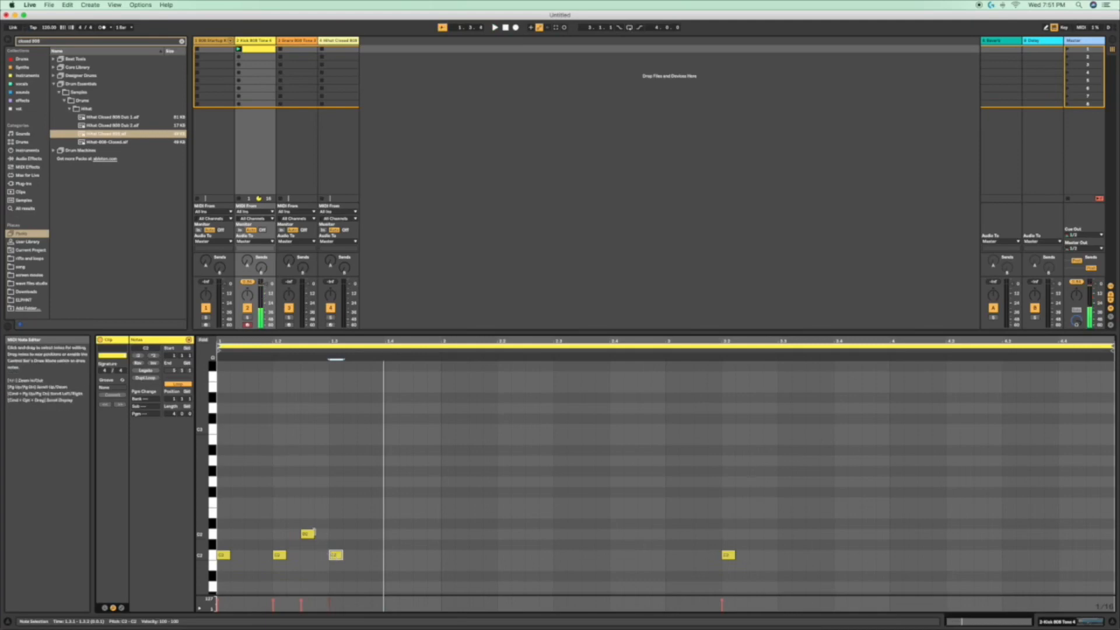
Step: Clear all the drawn notes, audition the kick with a few played notes, and remove the kick clip
left_click_drag(224, 500, 747, 581)
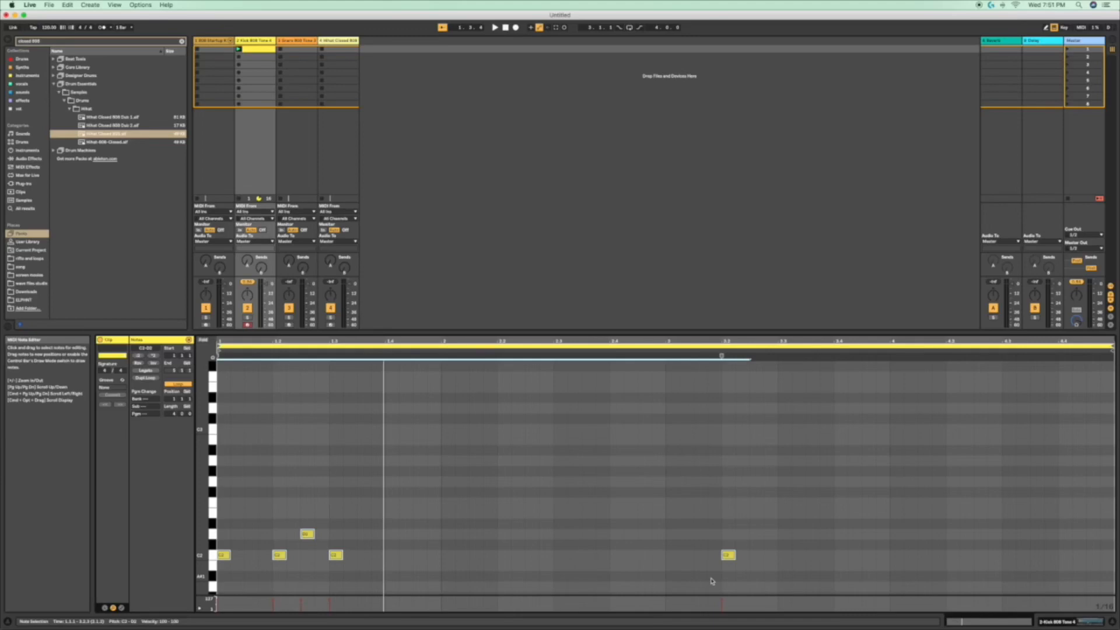
key("BackSpace")
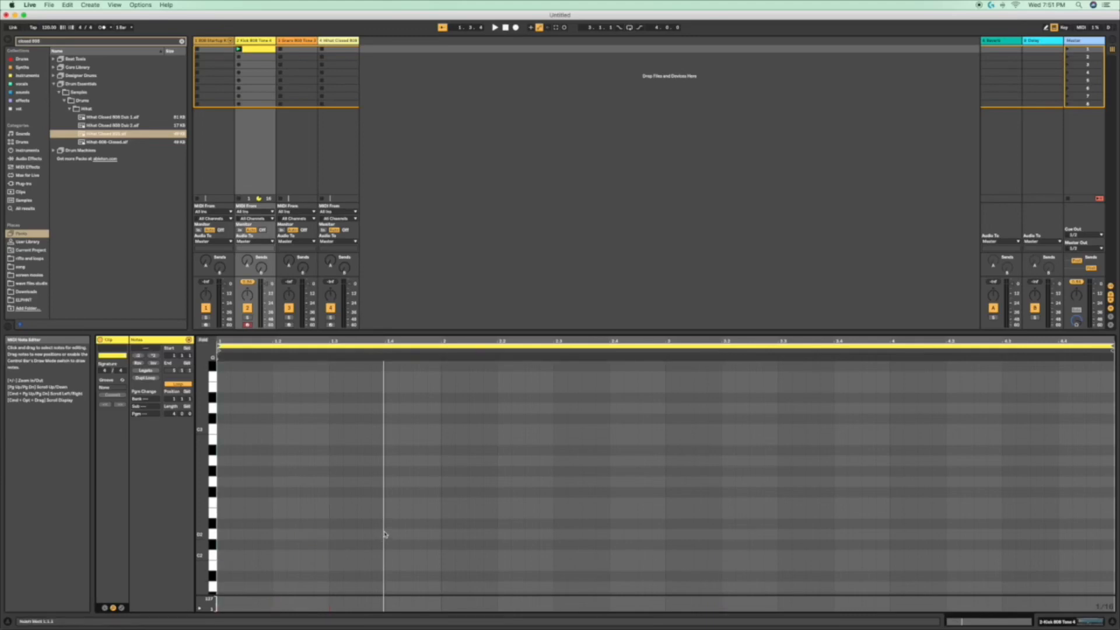
key("a")
key("a")
key("s")
key("a")
scroll(303, 511, "up", 4)
scroll(244, 528, "up", 2)
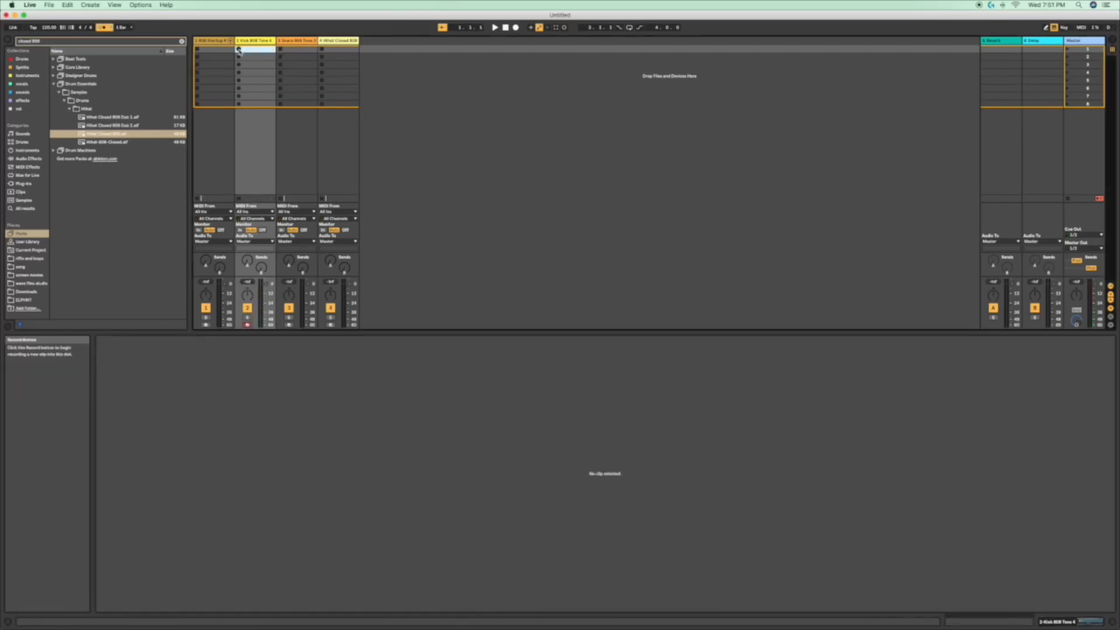
Step: Record a four-bar clip in the kick track's first slot, playing one C3 kick at the start of each bar
left_click(239, 50)
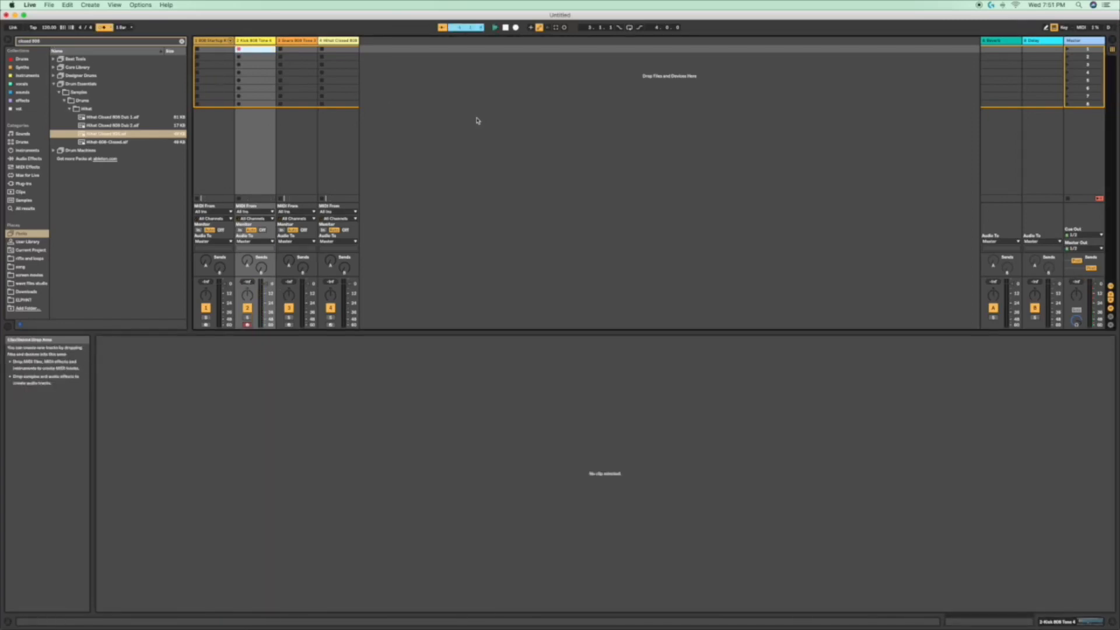
key("a")
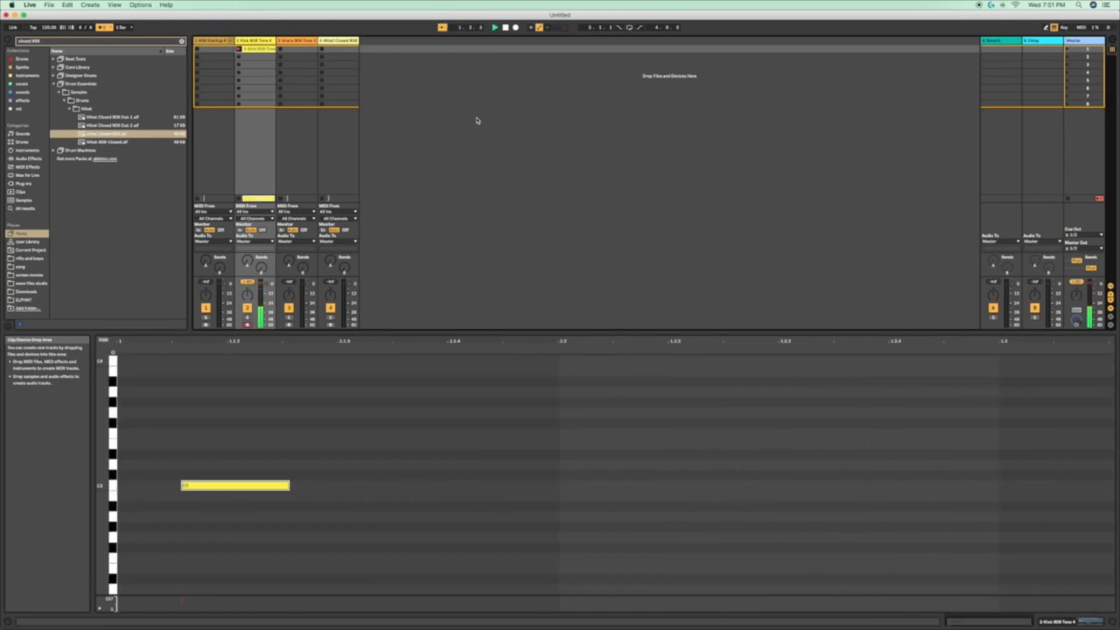
key("a")
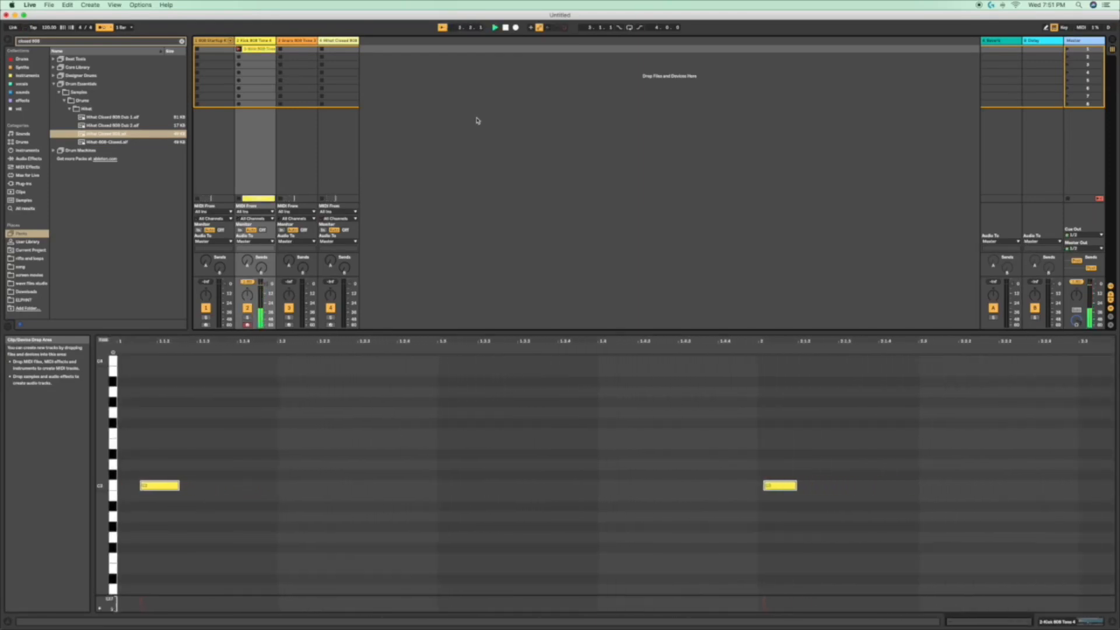
key("a")
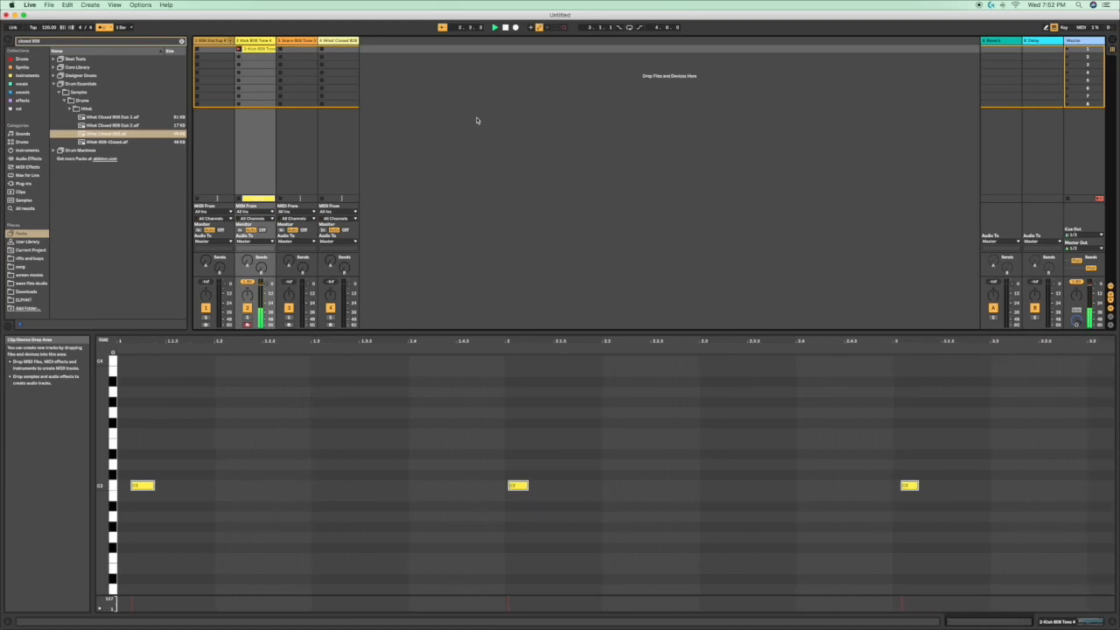
key("a")
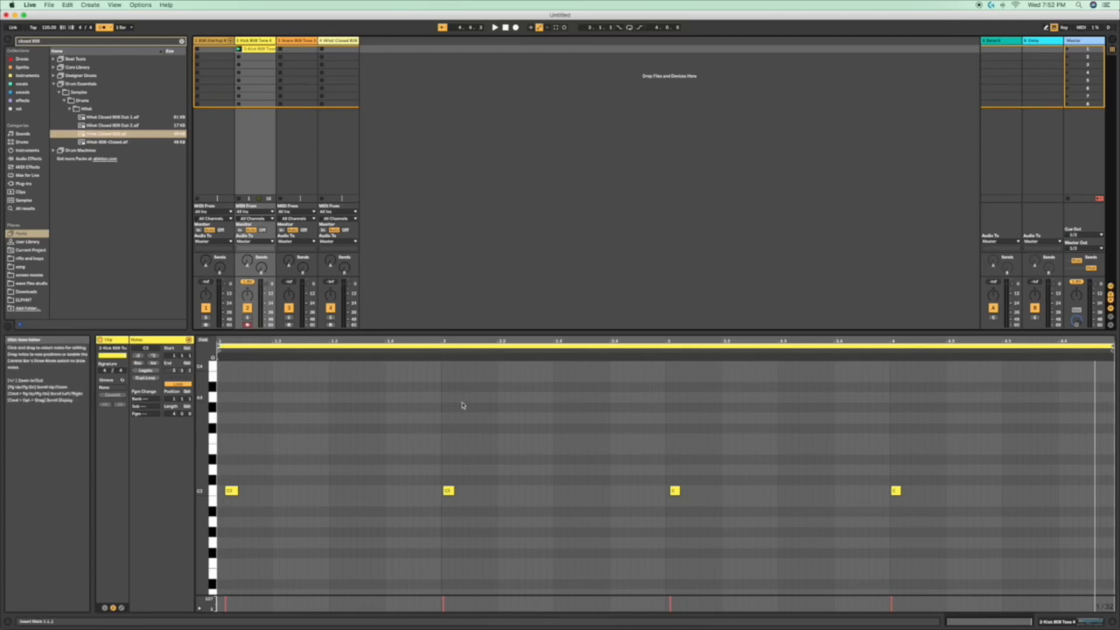
Step: Shift the recorded kick notes earlier so the first starts at bar 1, and delete all the notes and the clip
left_click_drag(230, 449, 245, 542)
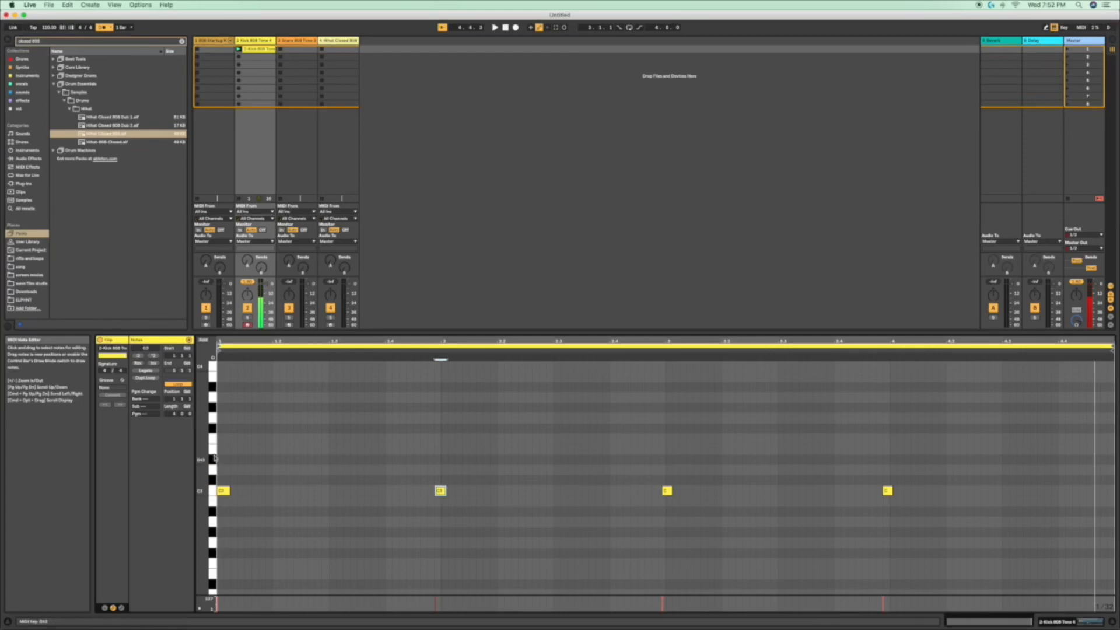
left_click_drag(228, 463, 941, 518)
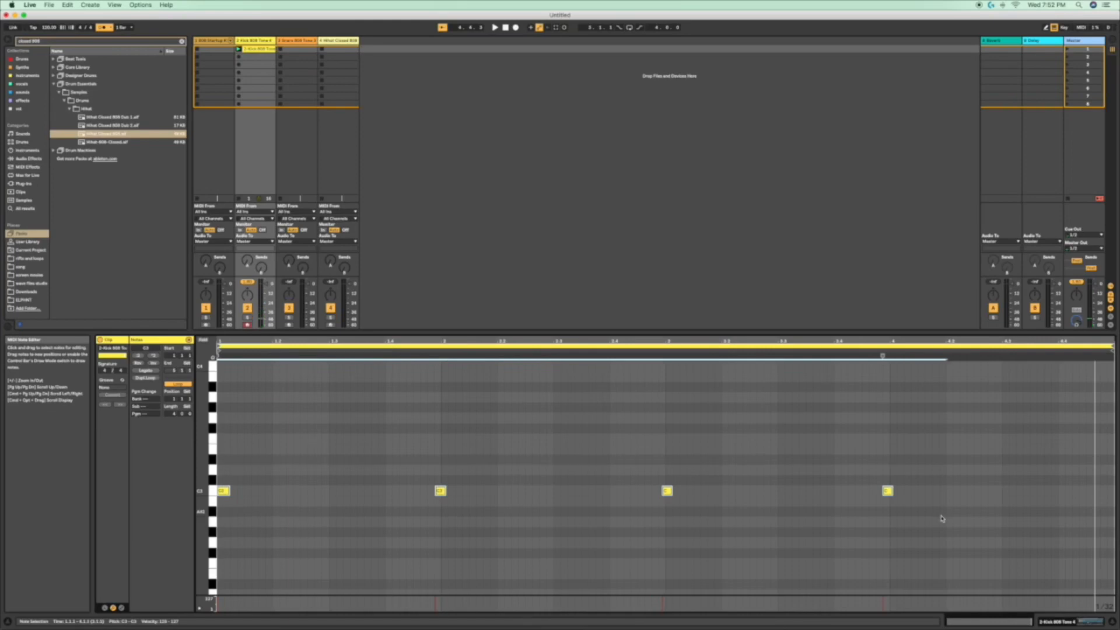
key("Delete")
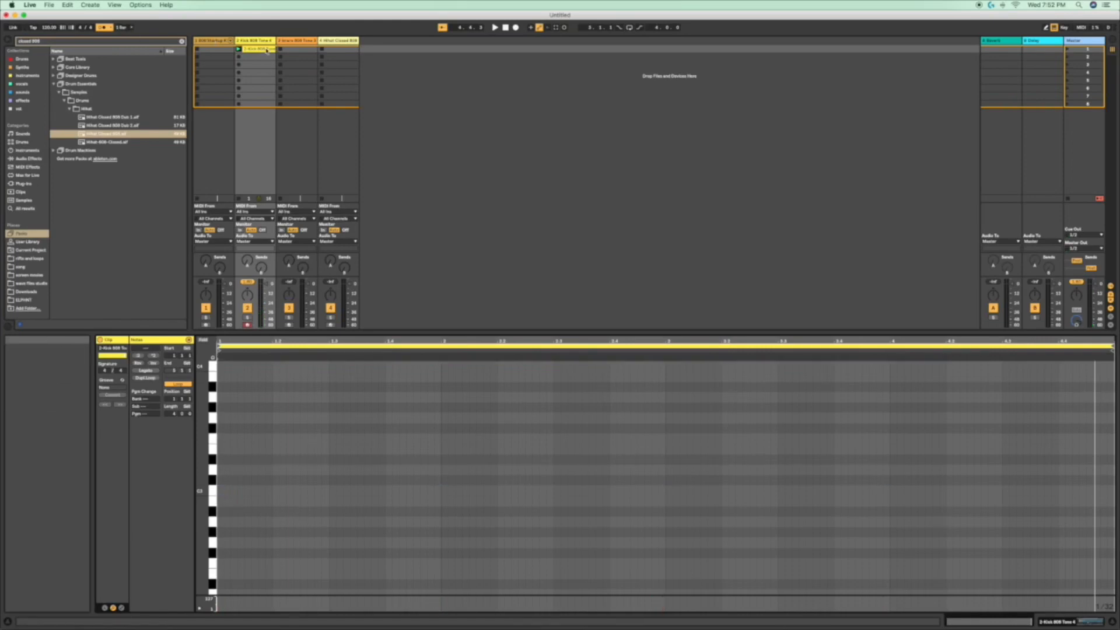
key("Delete")
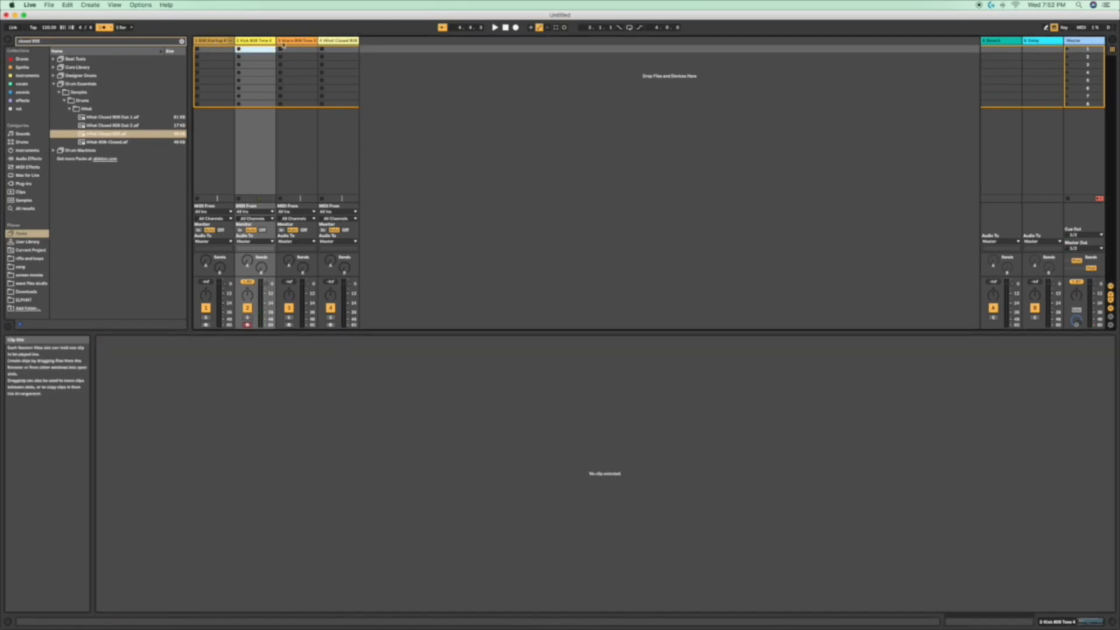
Step: Record a new four-bar kick pattern with varying pitches in the kick track's first slot
left_click(239, 49)
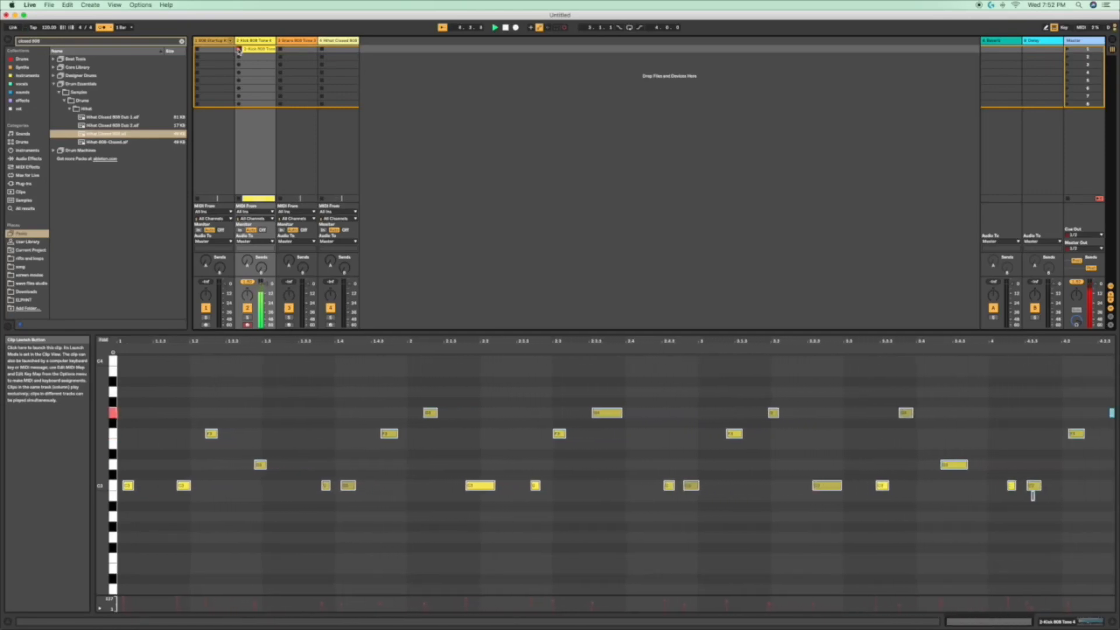
left_click(239, 49)
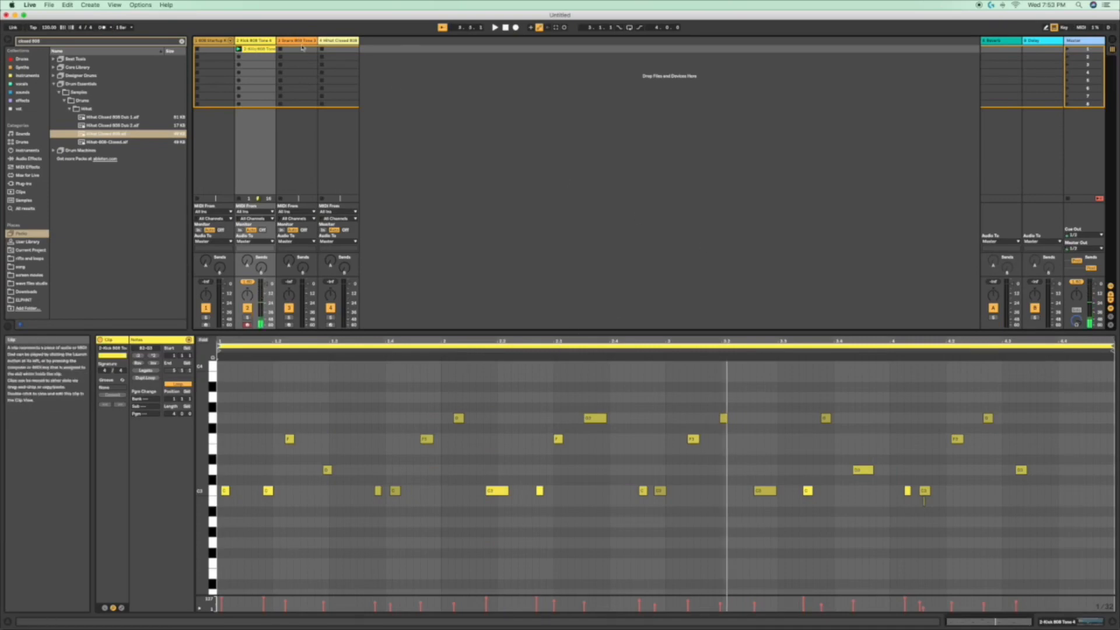
Step: Record a four-bar snare pattern with varying pitches in the snare track's first slot alongside the kick clip, and play both back
left_click(280, 55)
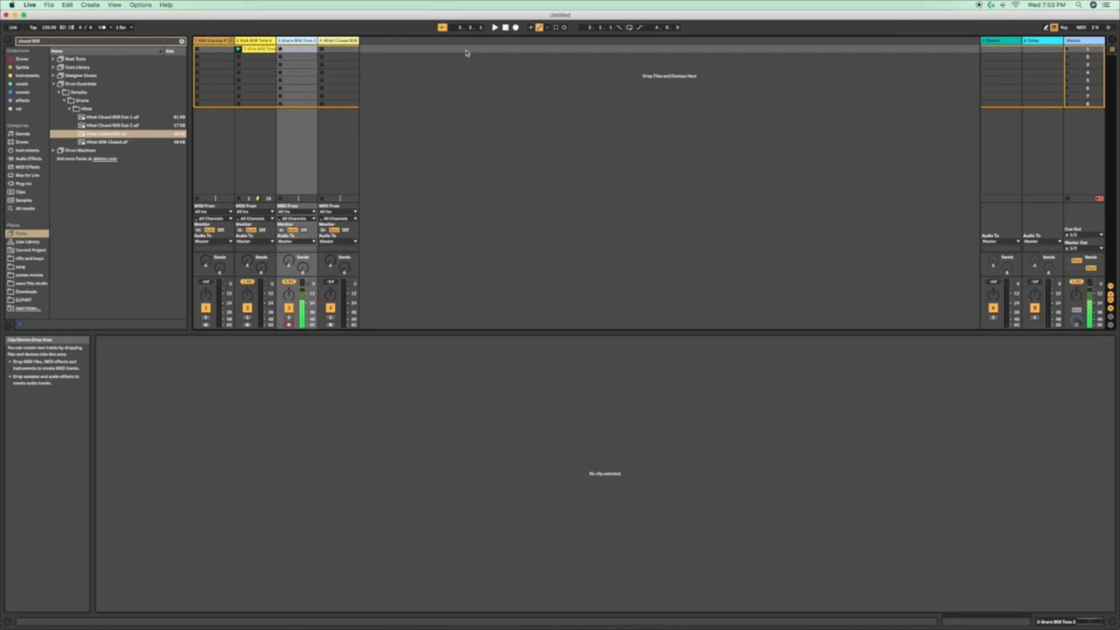
left_click(281, 50)
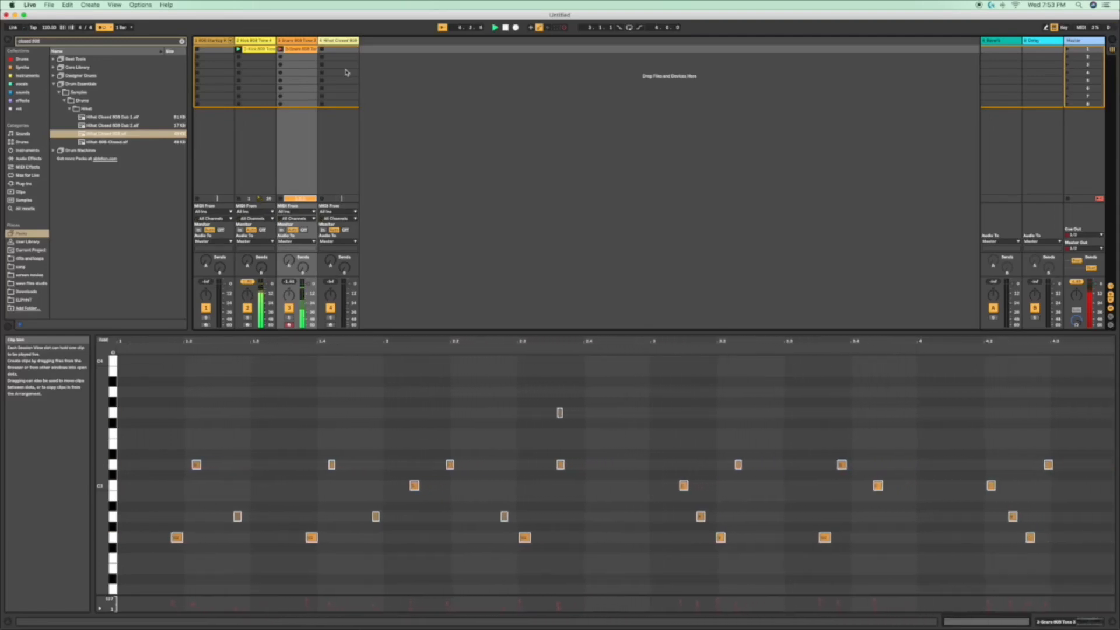
key("space")
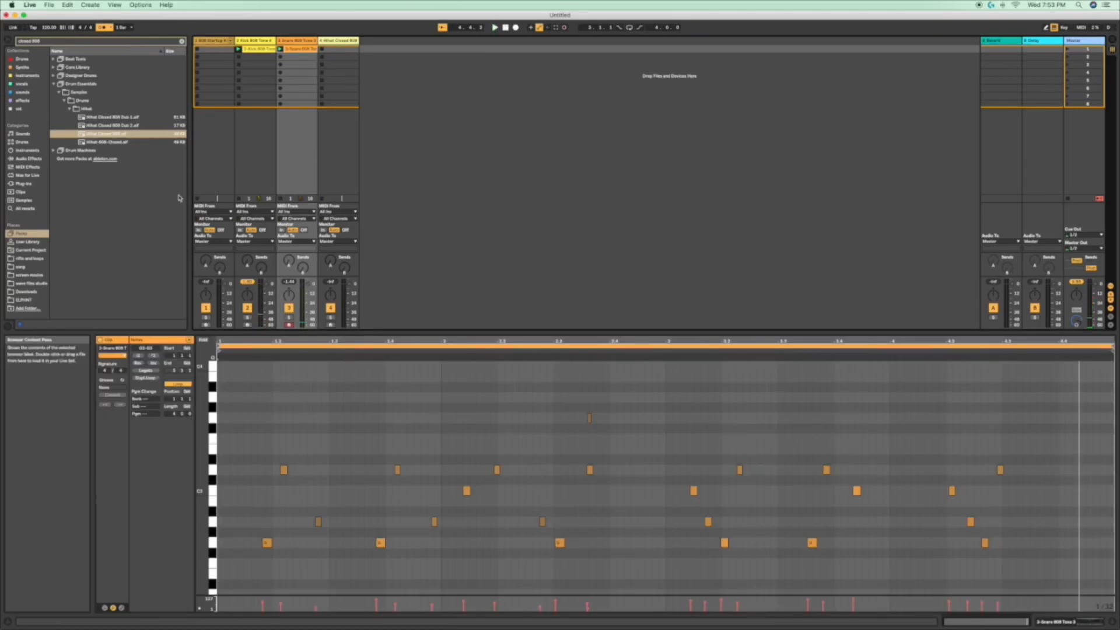
key("space")
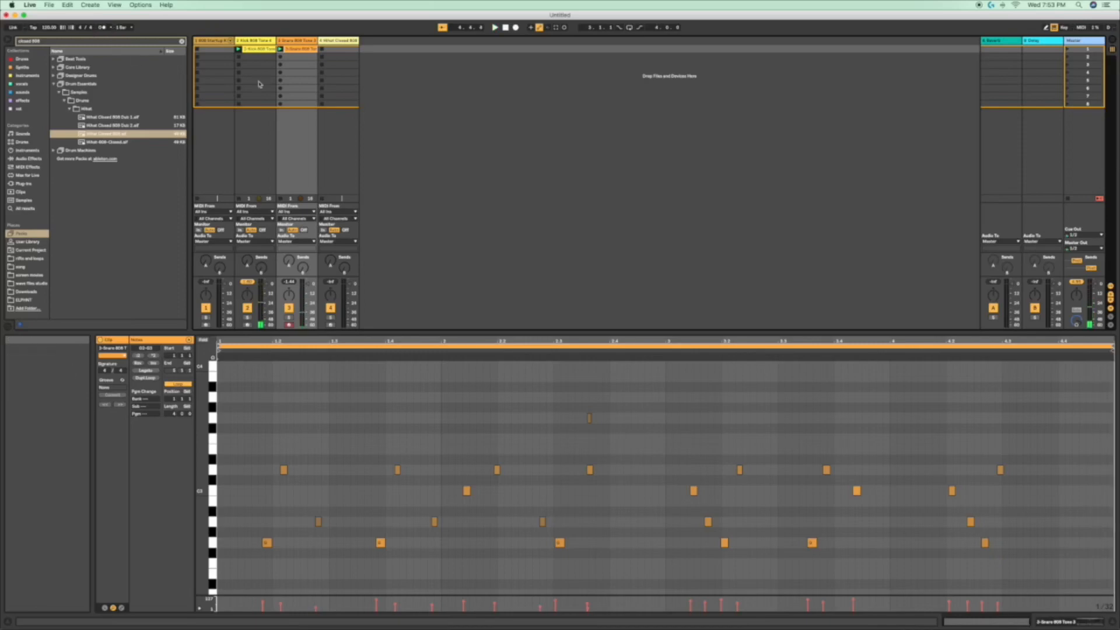
Step: Record a four-bar closed hi-hat pattern with varying pitches in the hi-hat track's first slot over the kick and snare clips
left_click(337, 41)
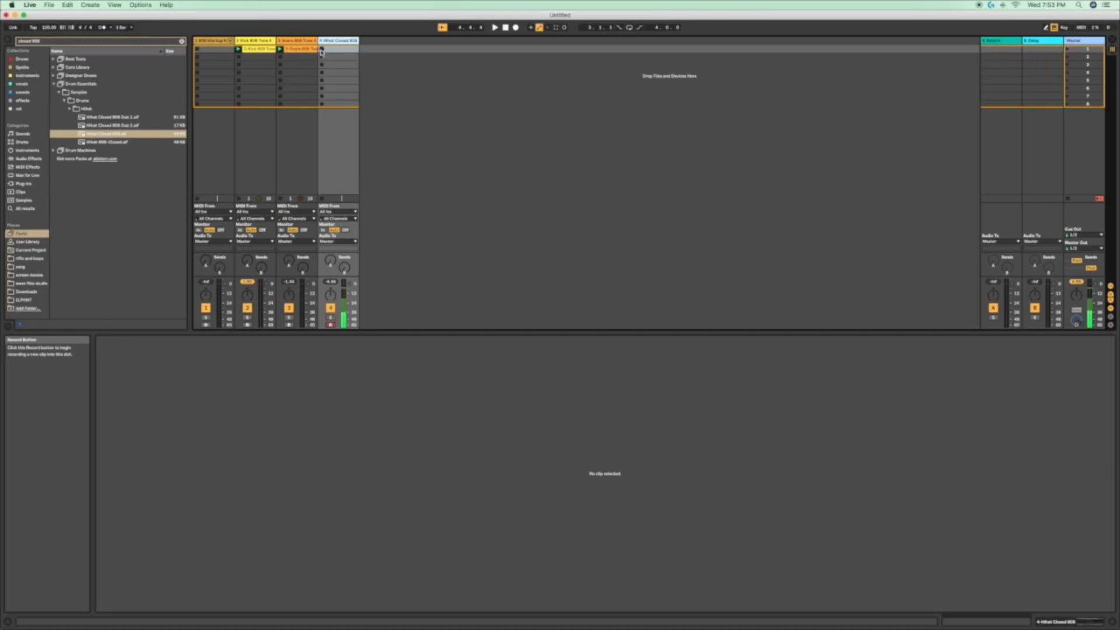
left_click(321, 50)
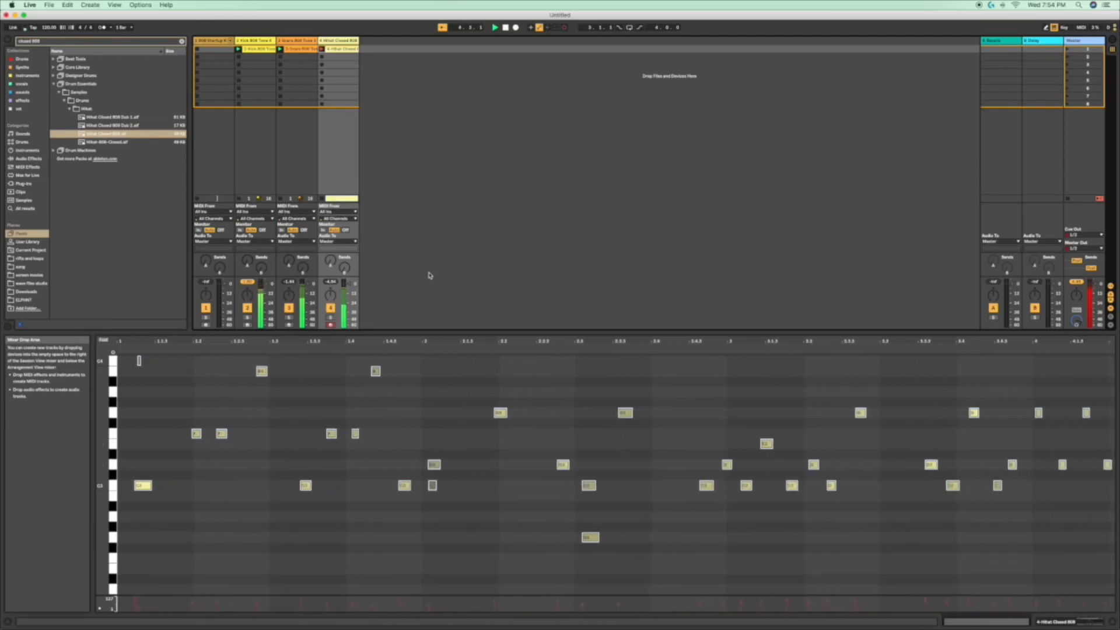
key("Return")
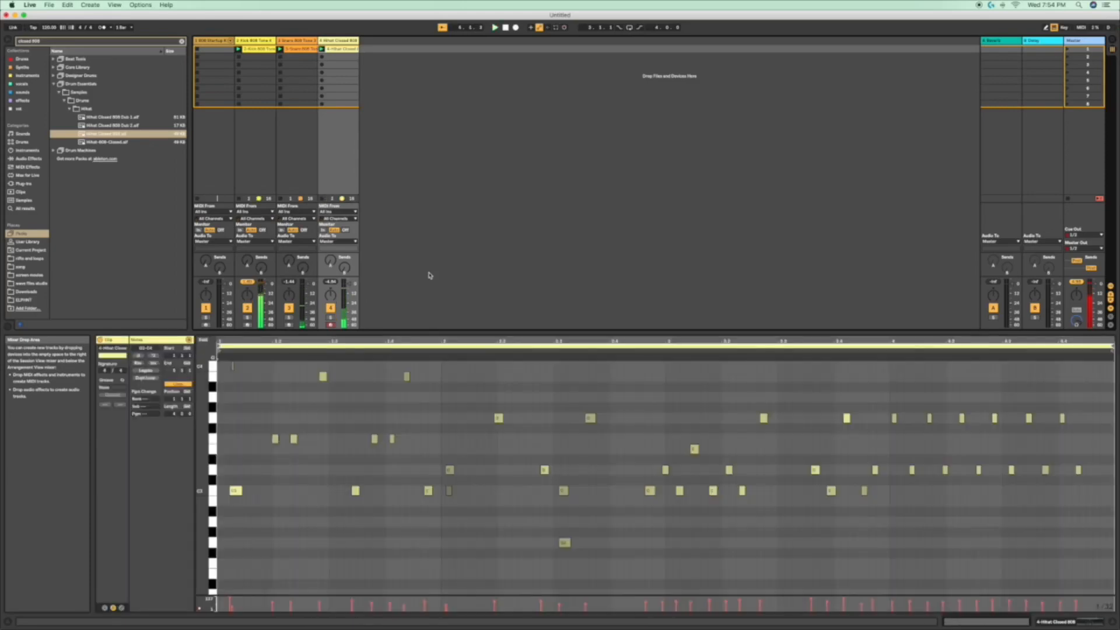